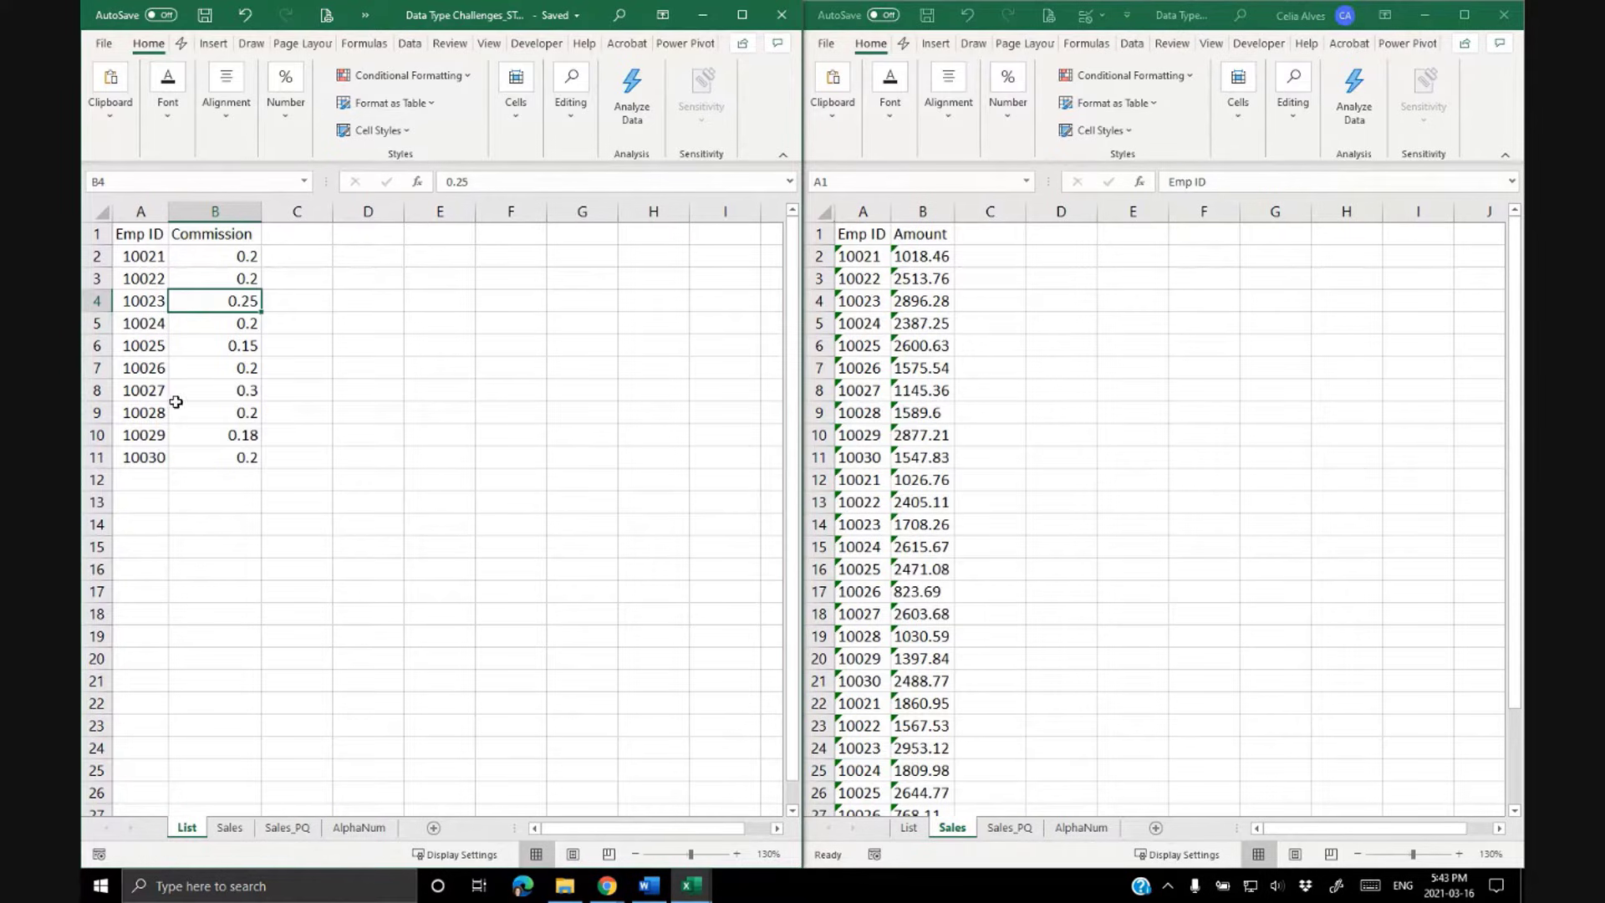
Step: Start a VLOOKUP in cell C2 of the Sales sheet with lookup value A2 and table array List!$A$2:$B$11
{"action": "left_click", "coordinate": [863, 355]}
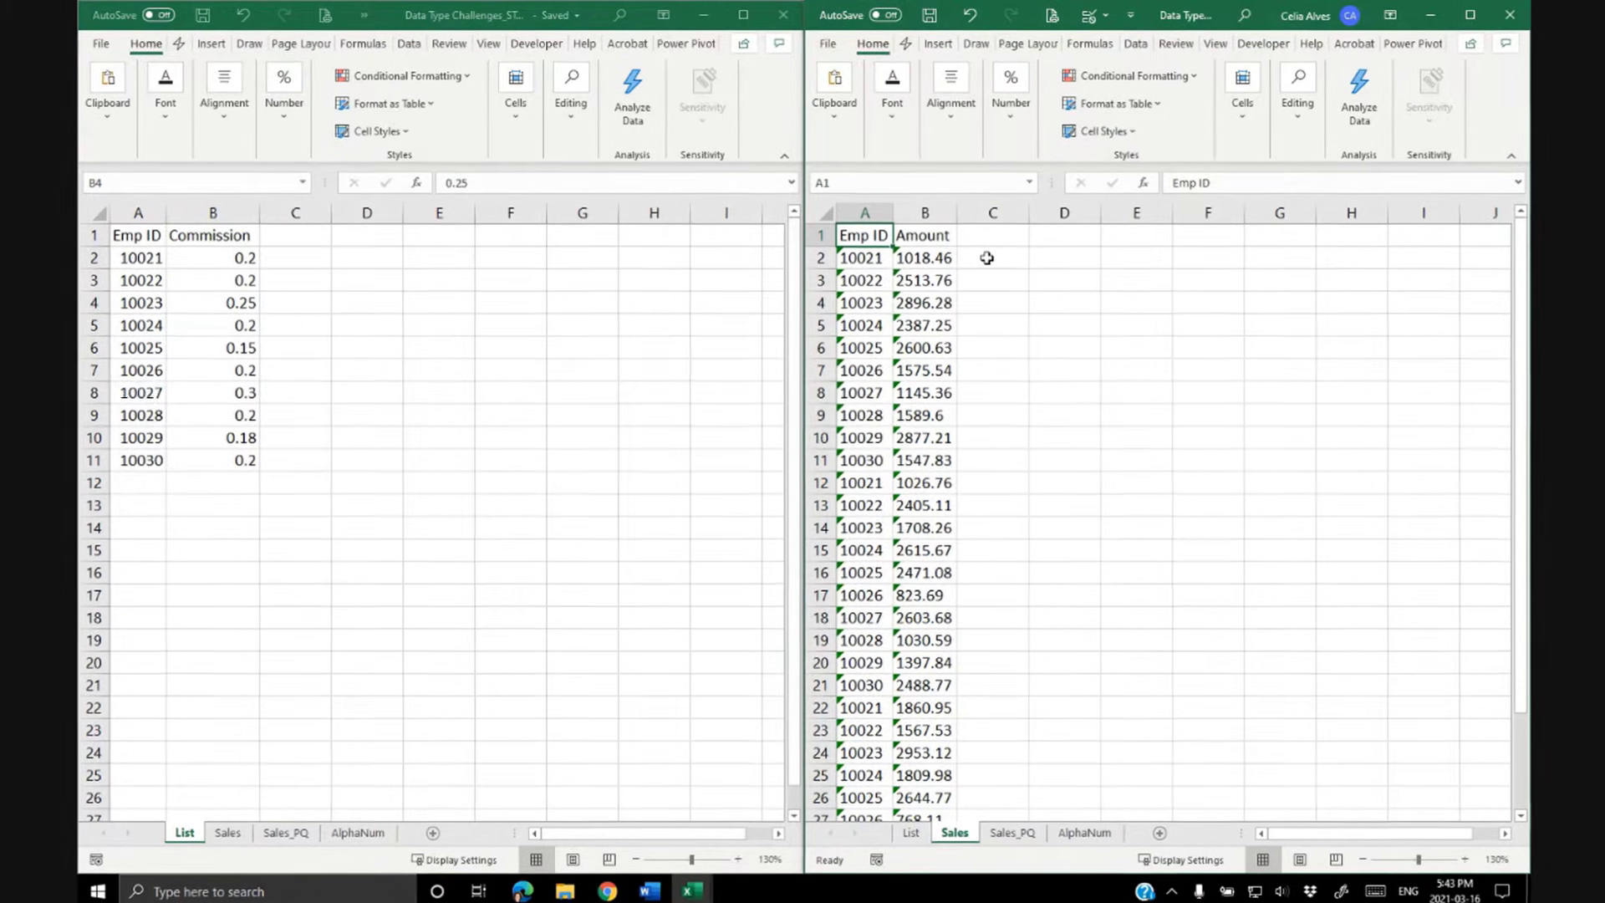
{"action": "left_click", "coordinate": [989, 259]}
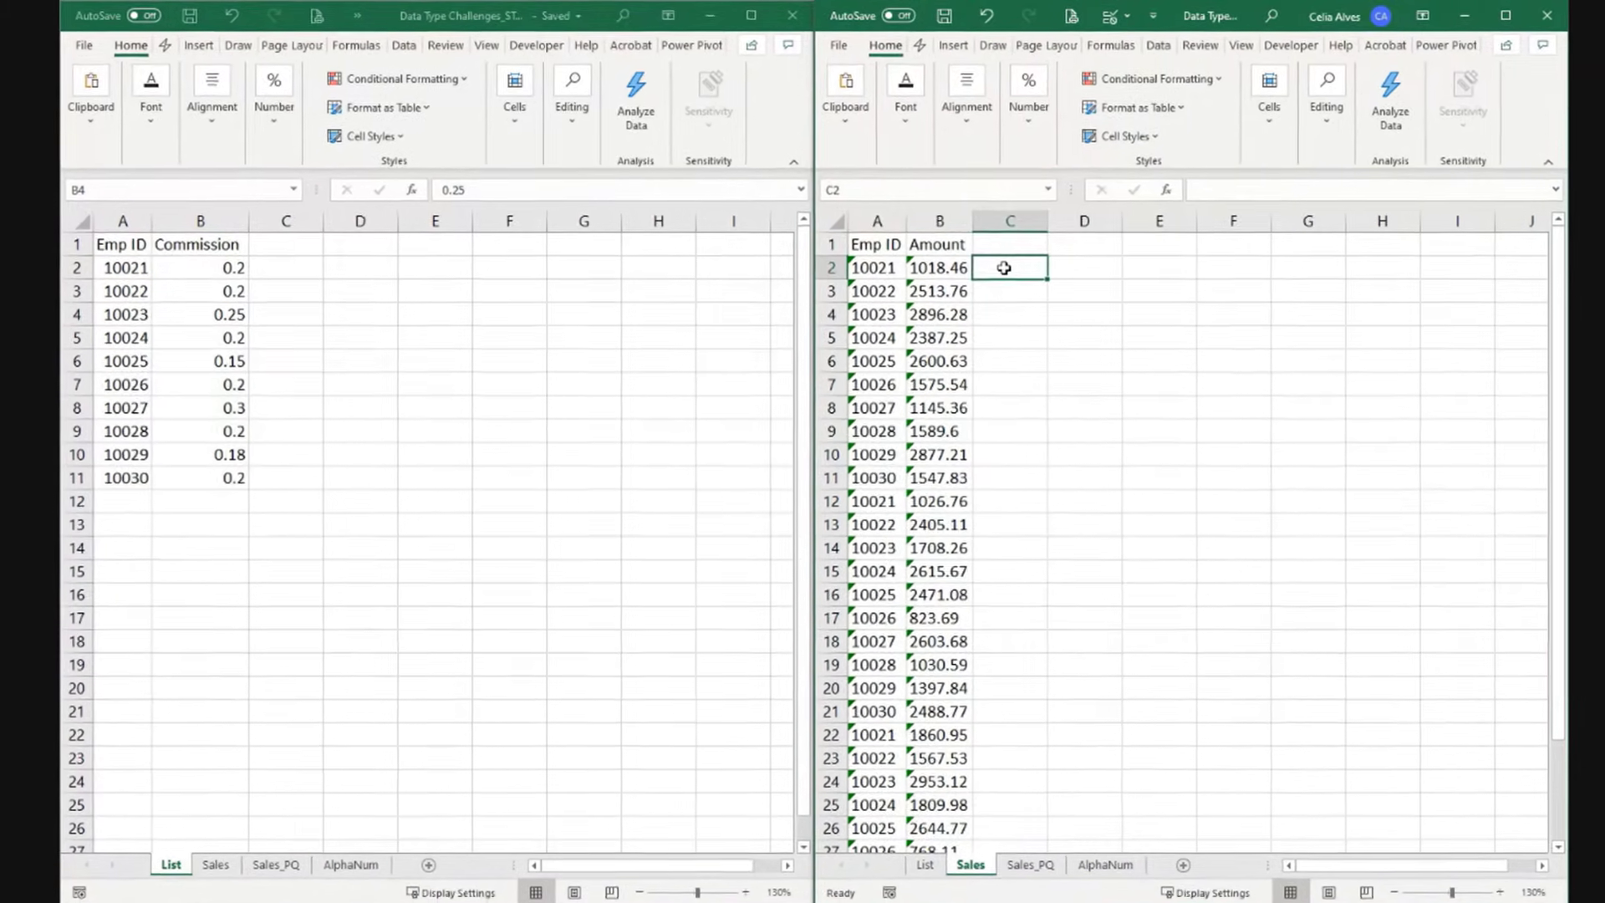
{"action": "type", "text": "="}
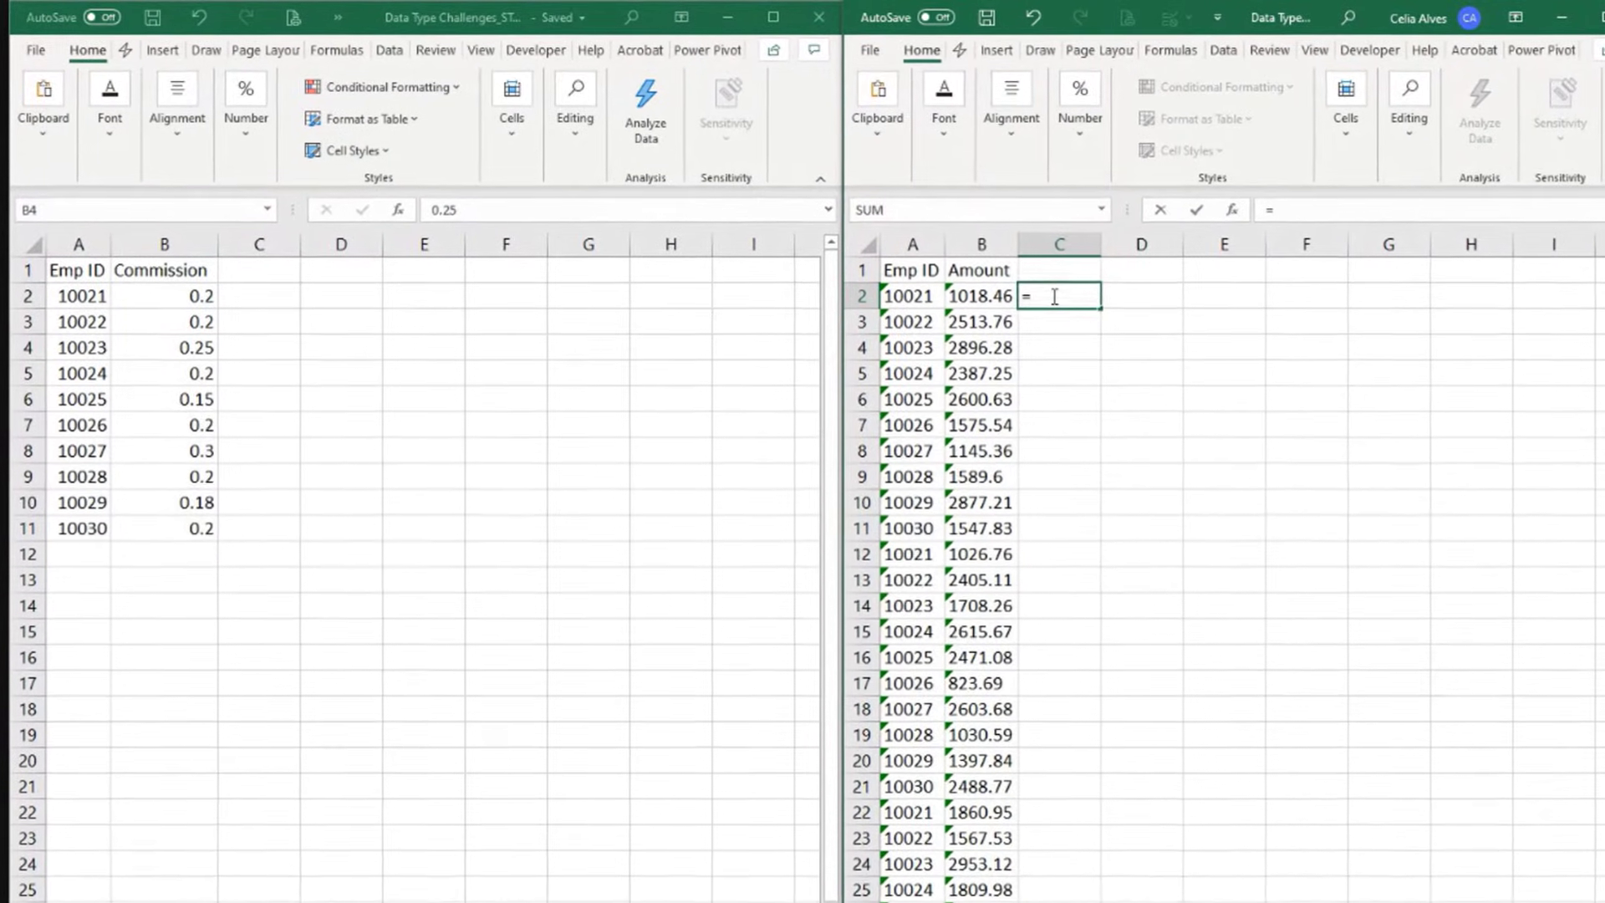
{"action": "type", "text": "VLO"}
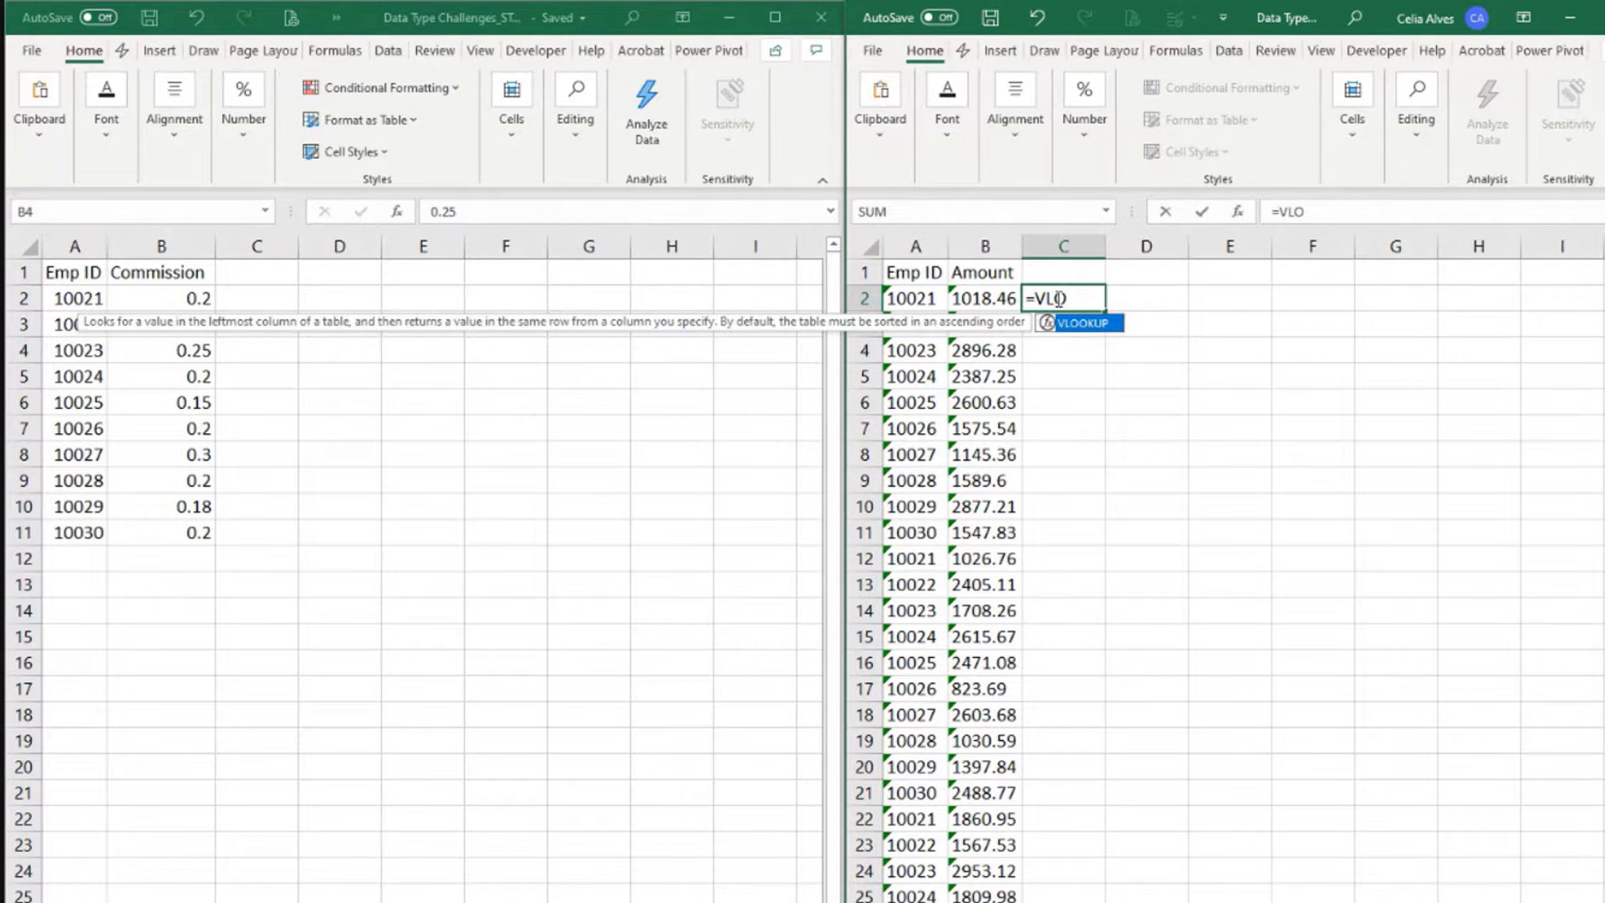
{"action": "key", "text": "Tab"}
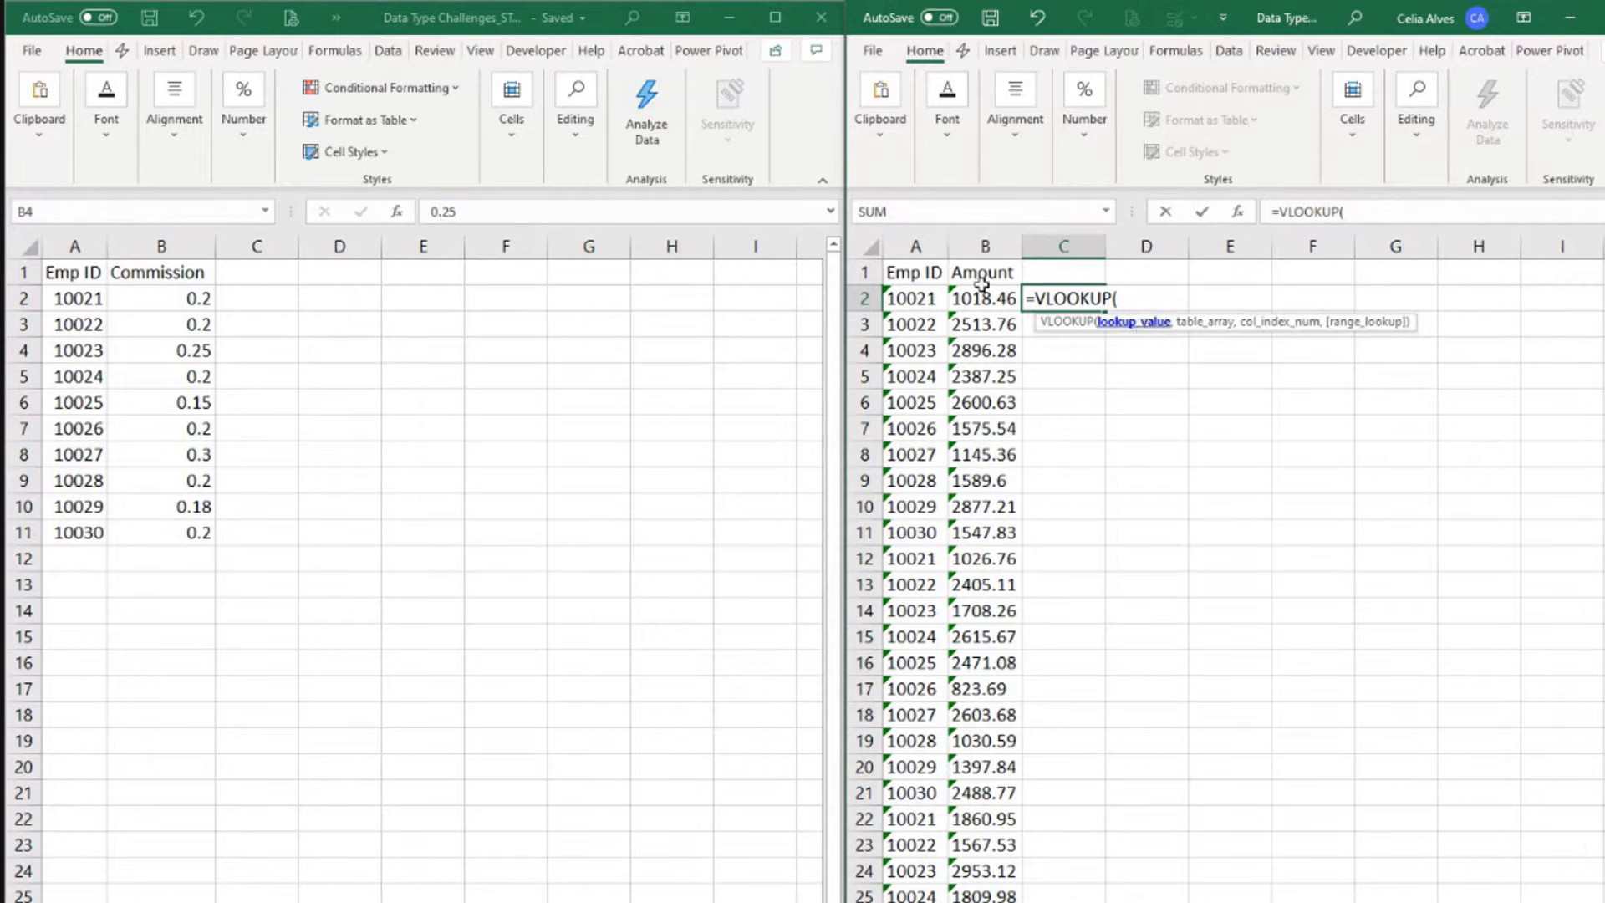
{"action": "left_click", "coordinate": [918, 297]}
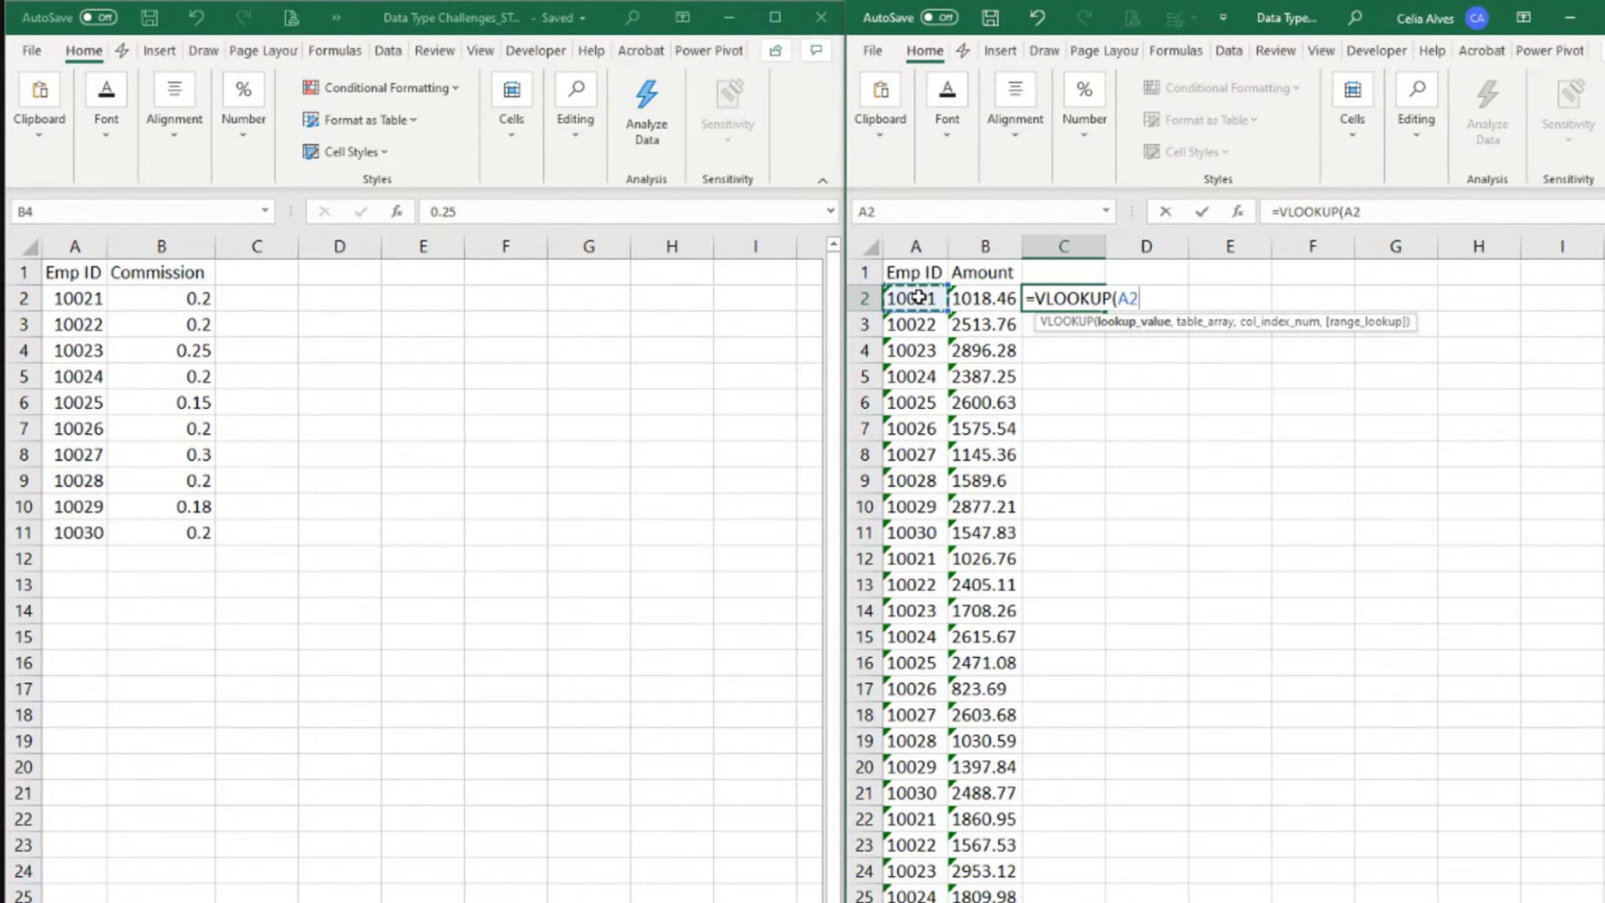
{"action": "type", "text": ","}
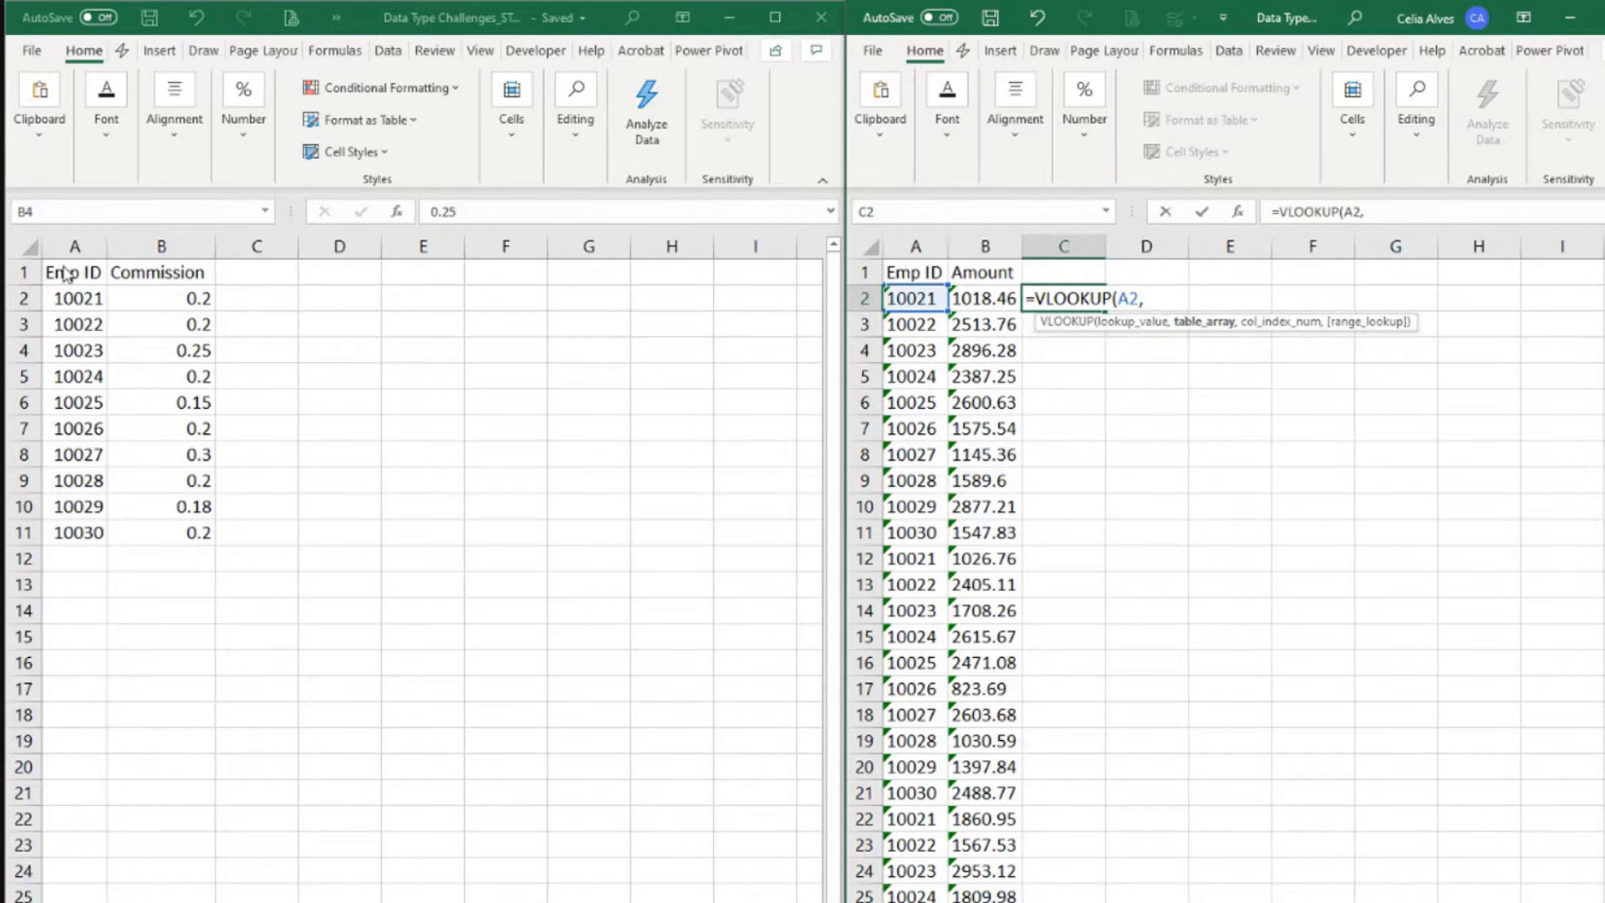
{"action": "left_click_drag", "start_coordinate": [67, 301], "coordinate": [160, 530]}
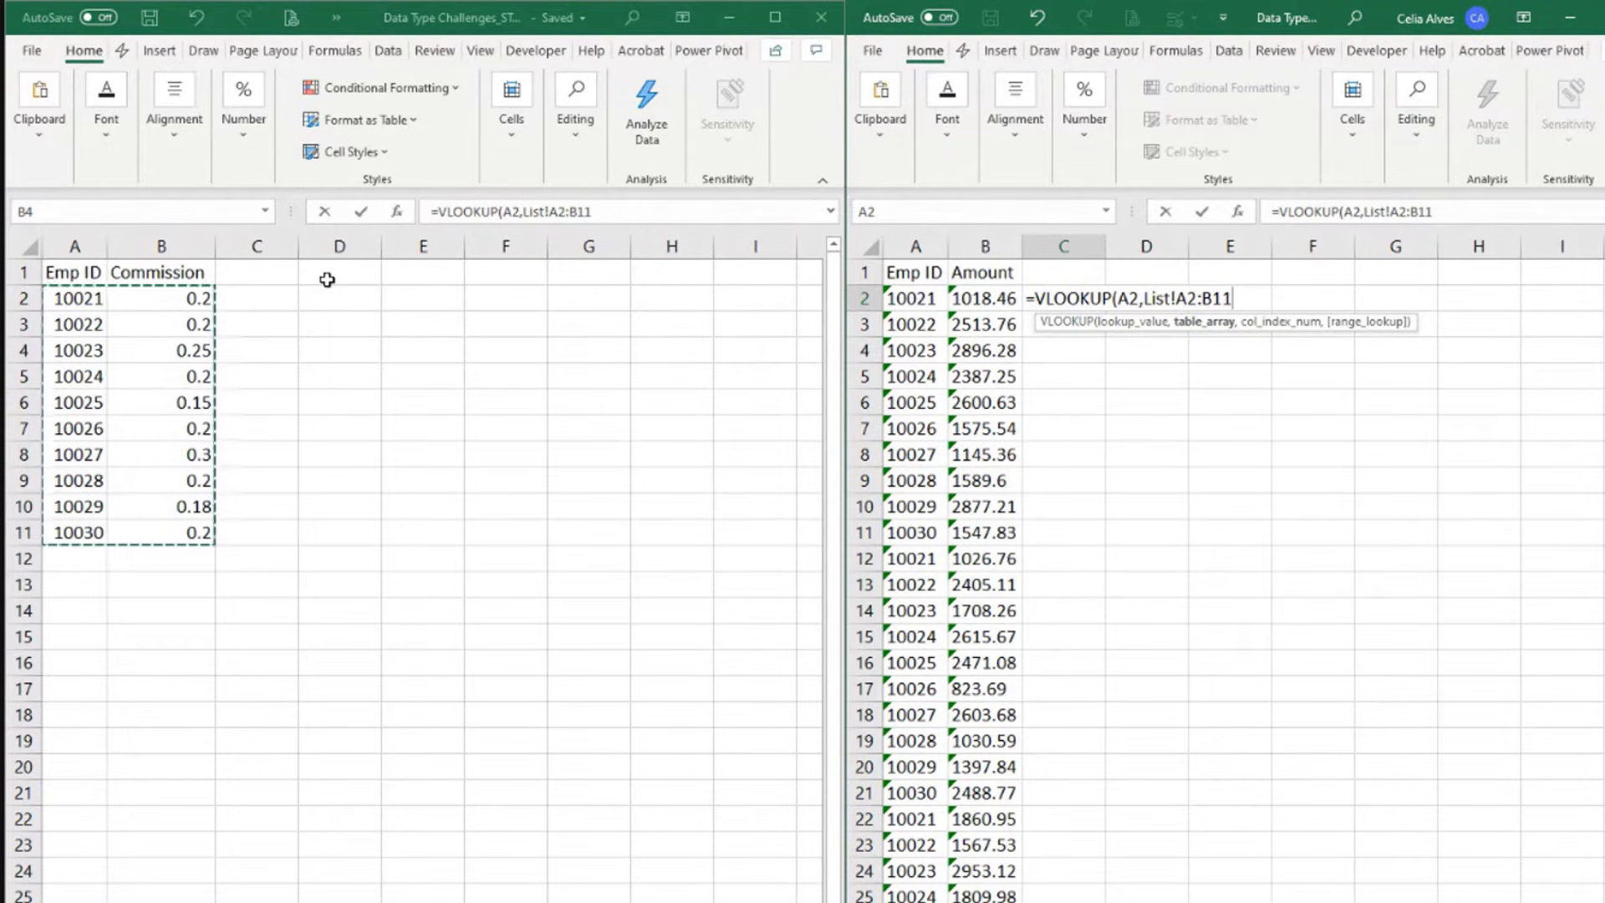
{"action": "key", "text": "F4"}
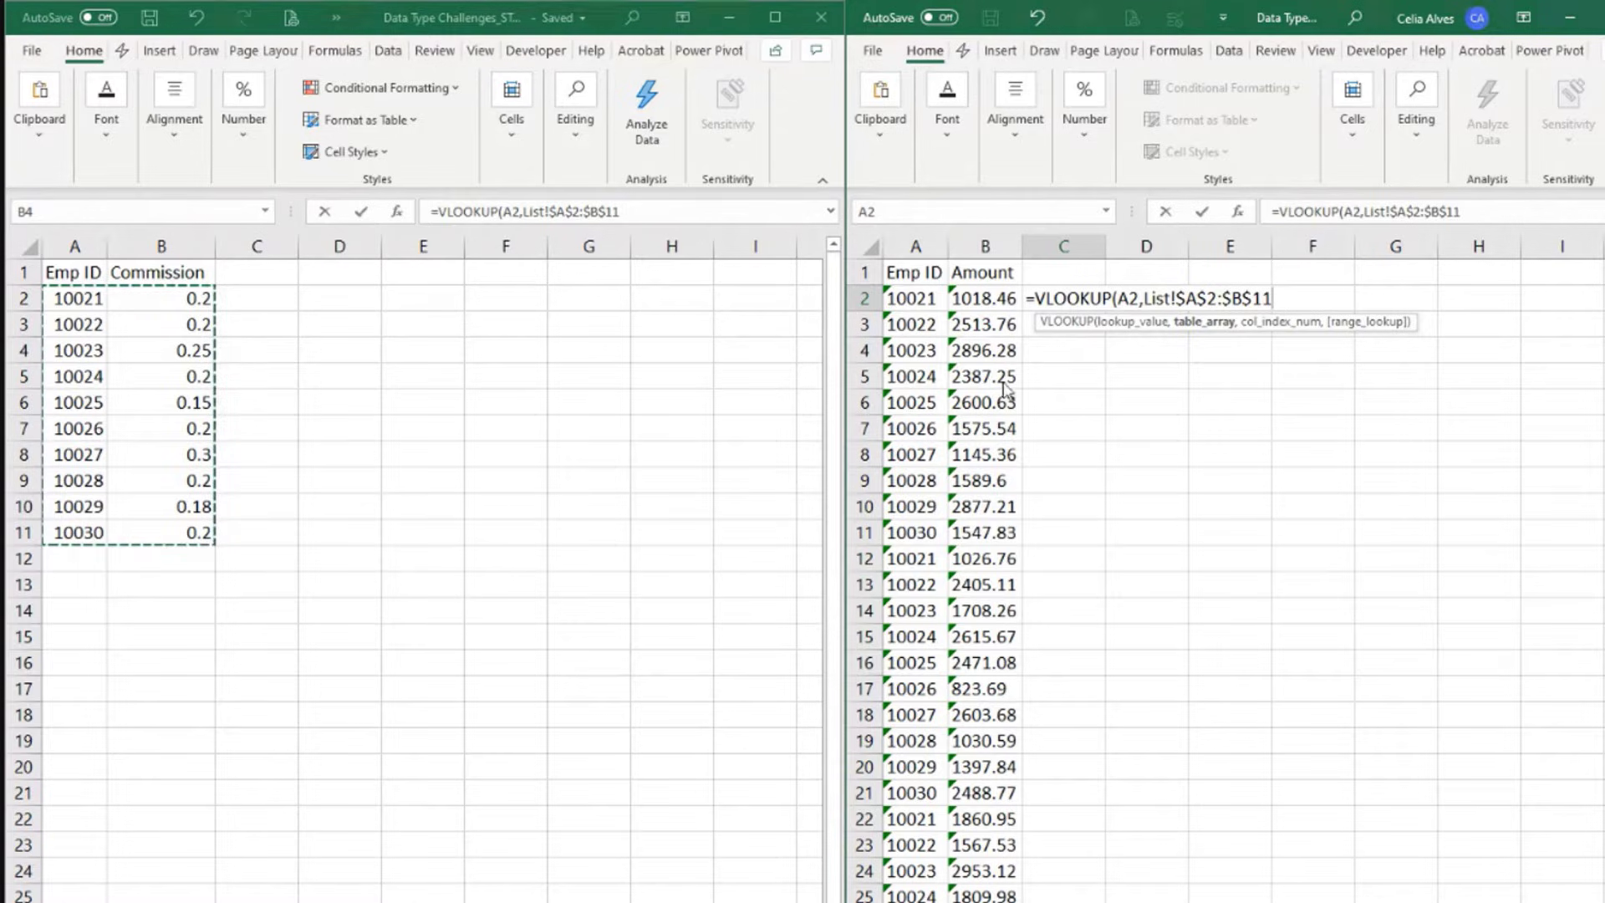
Step: Complete the VLOOKUP formula with column index 2 and an exact match (FALSE), and enter it in C2
{"action": "left_click", "coordinate": [1180, 302]}
{"action": "type", "text": ","}
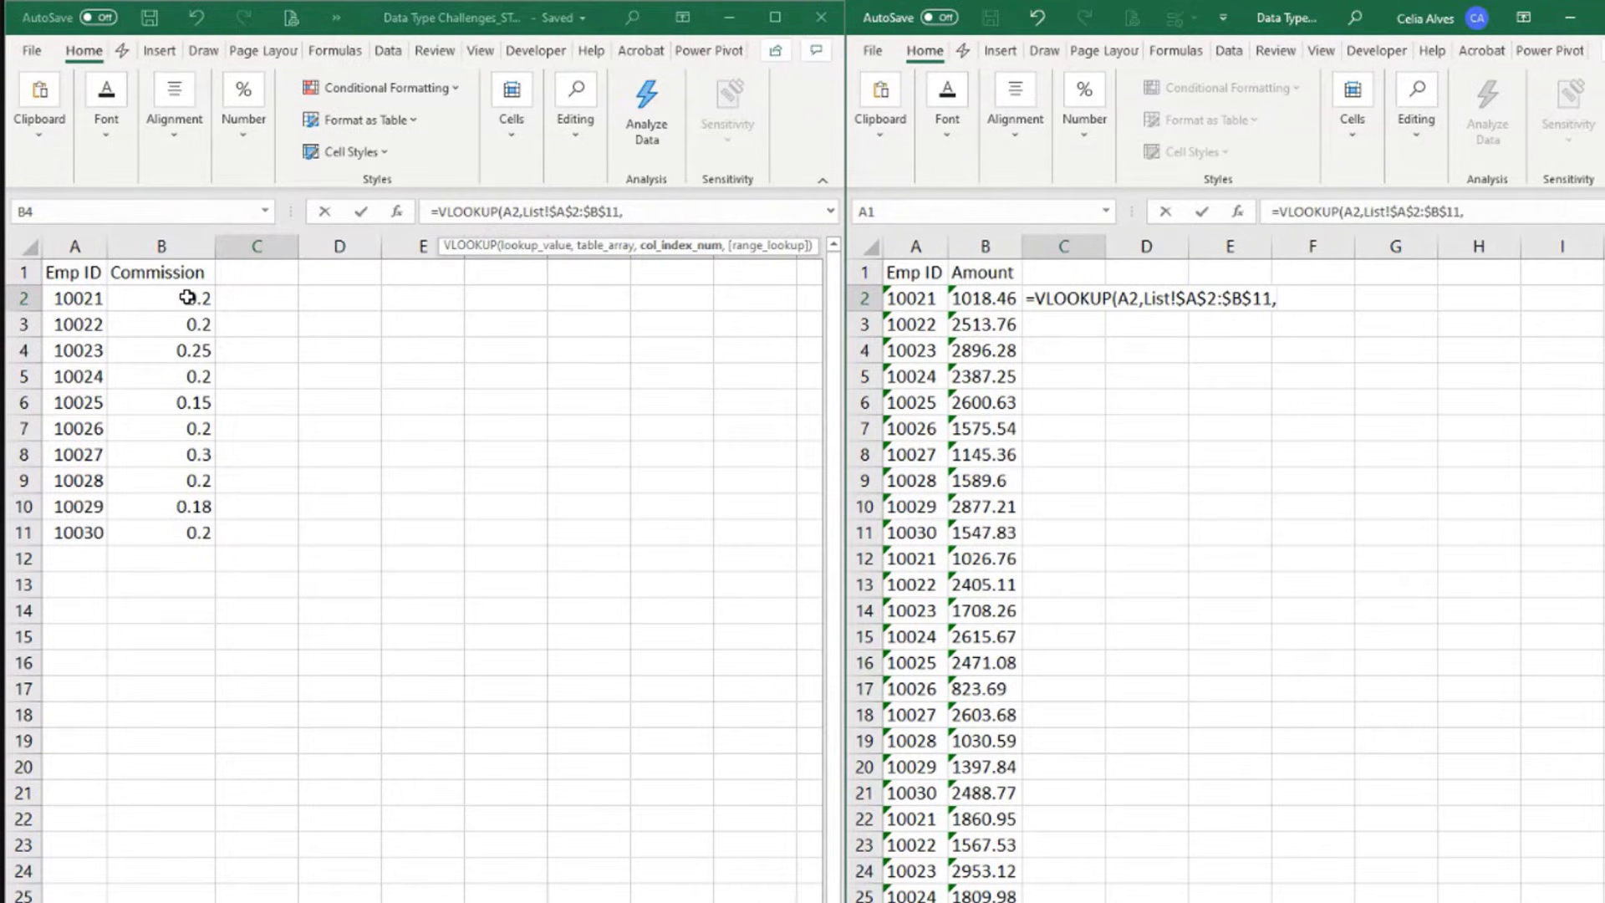
{"action": "type", "text": "2,"}
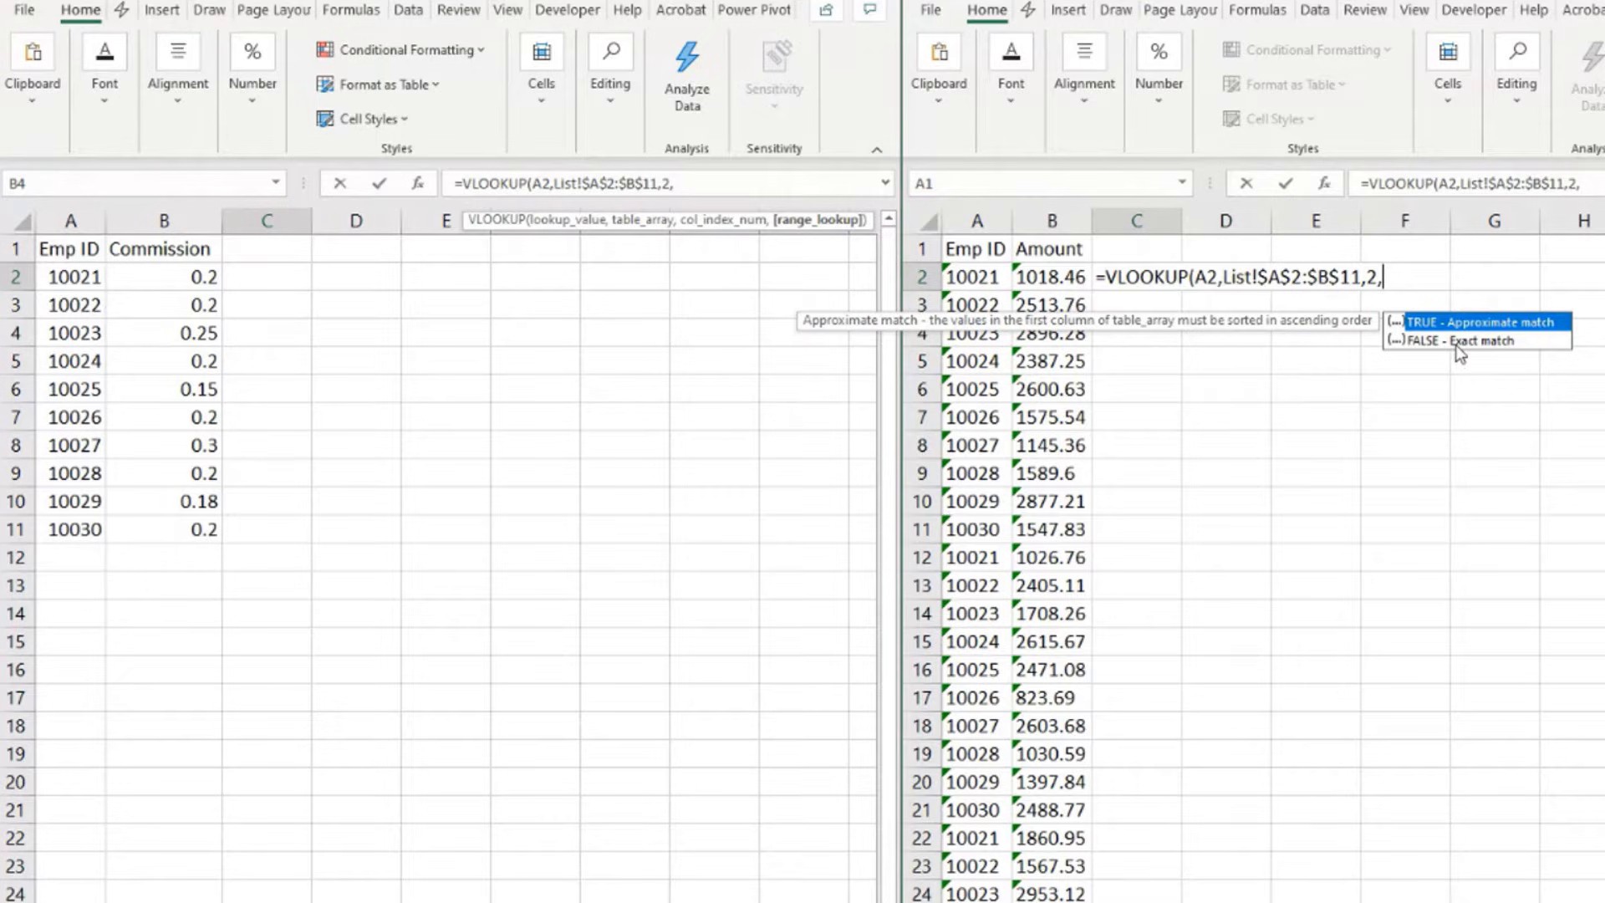
{"action": "double_click", "coordinate": [1457, 345]}
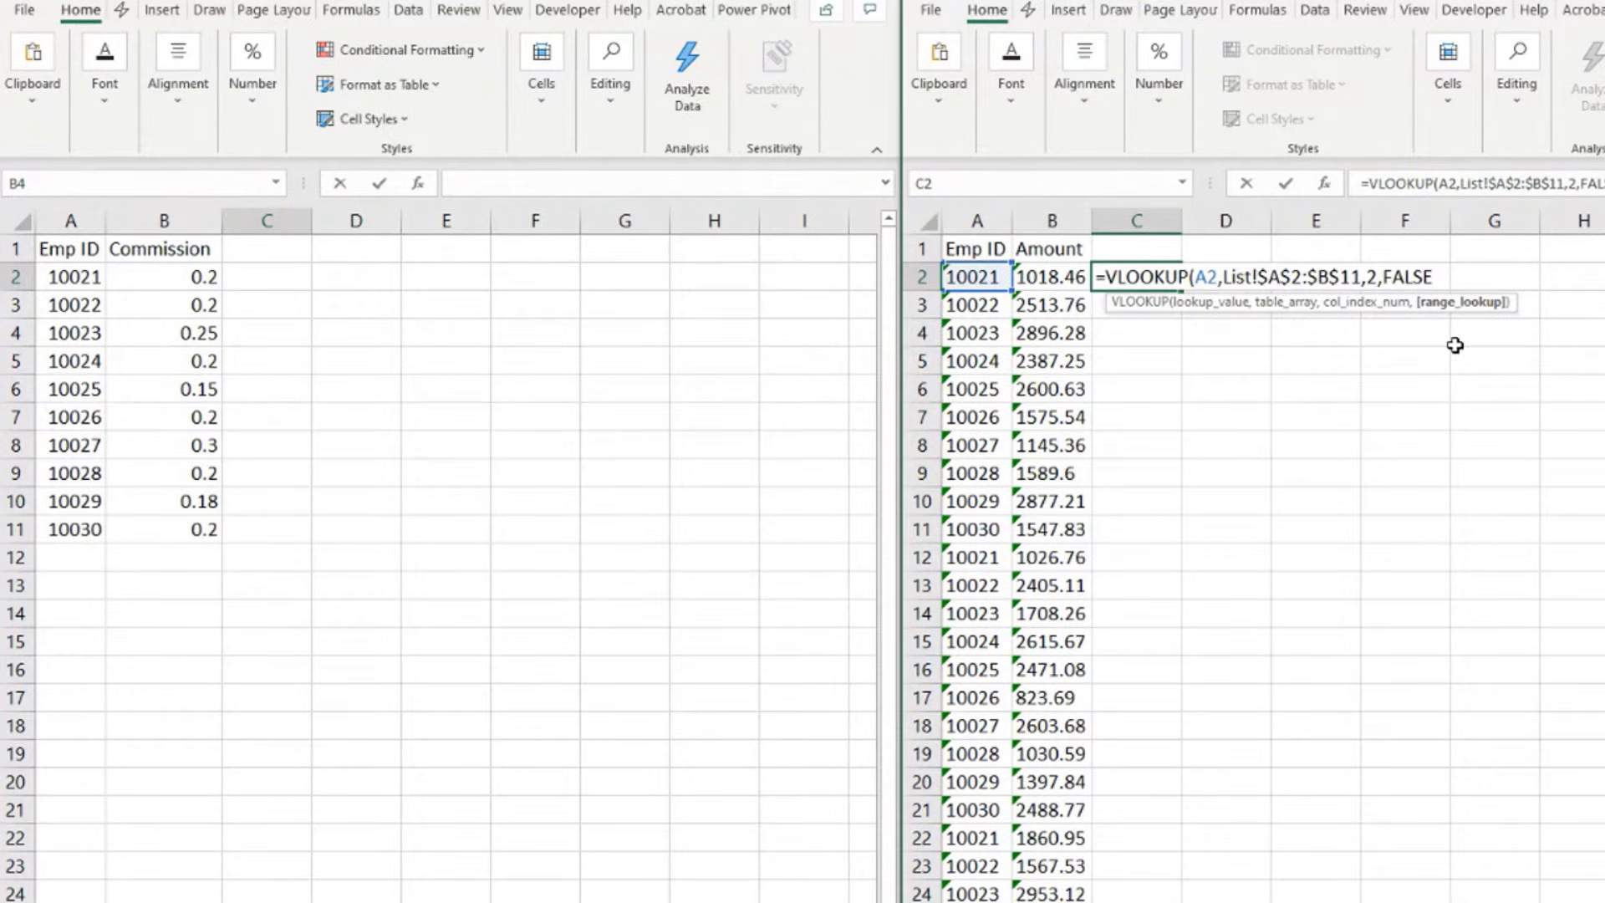
{"action": "type", "text": ")"}
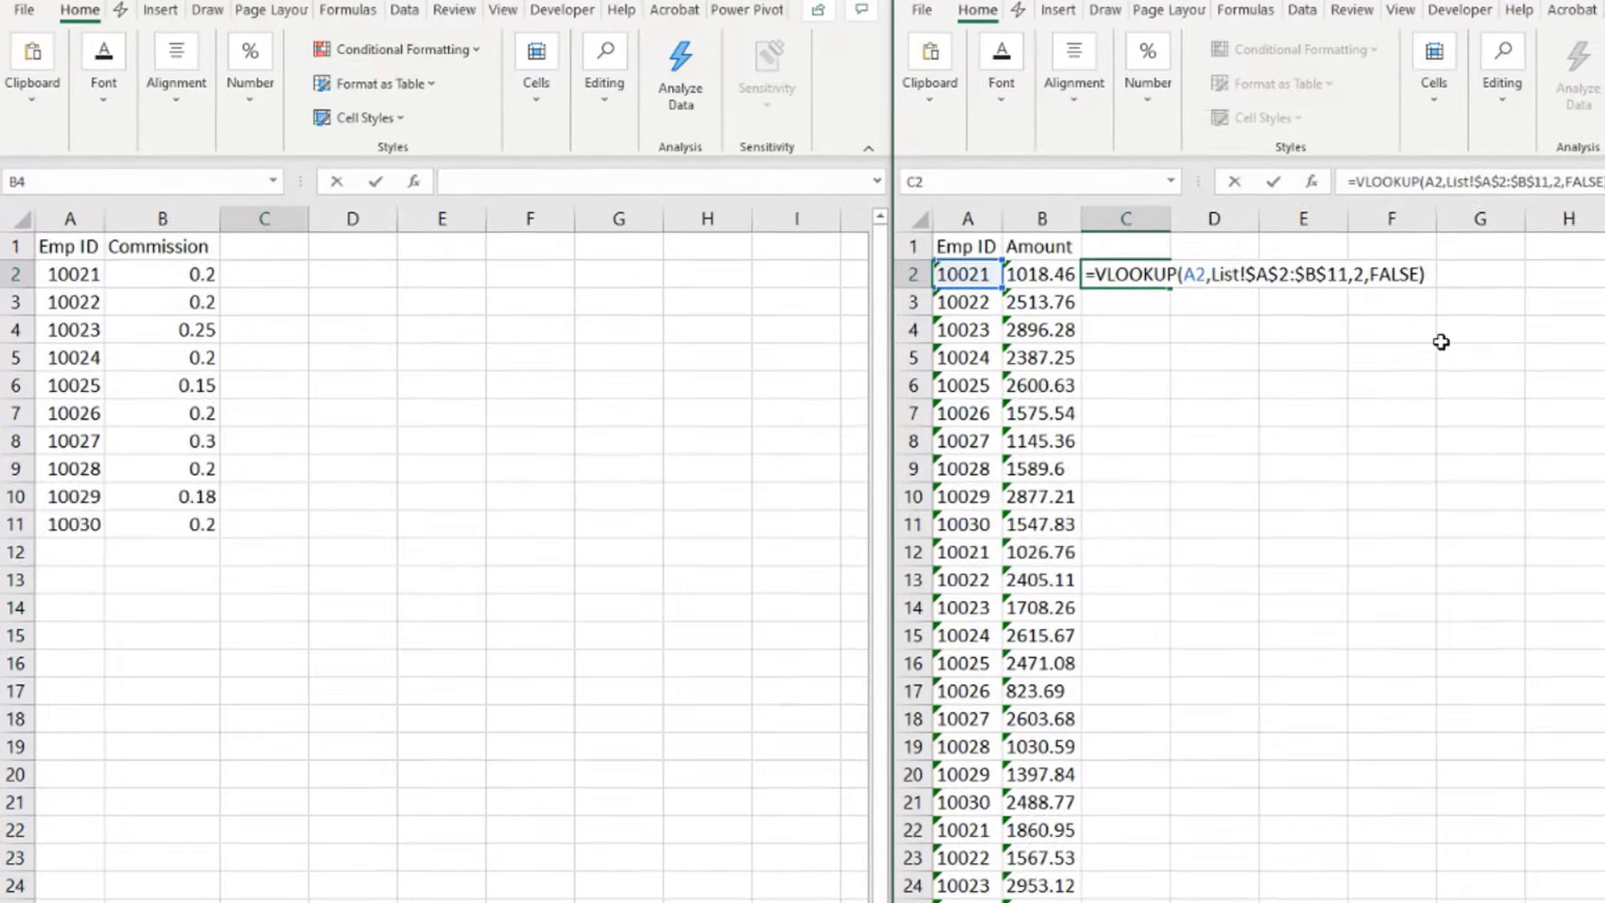
{"action": "key", "text": "Return"}
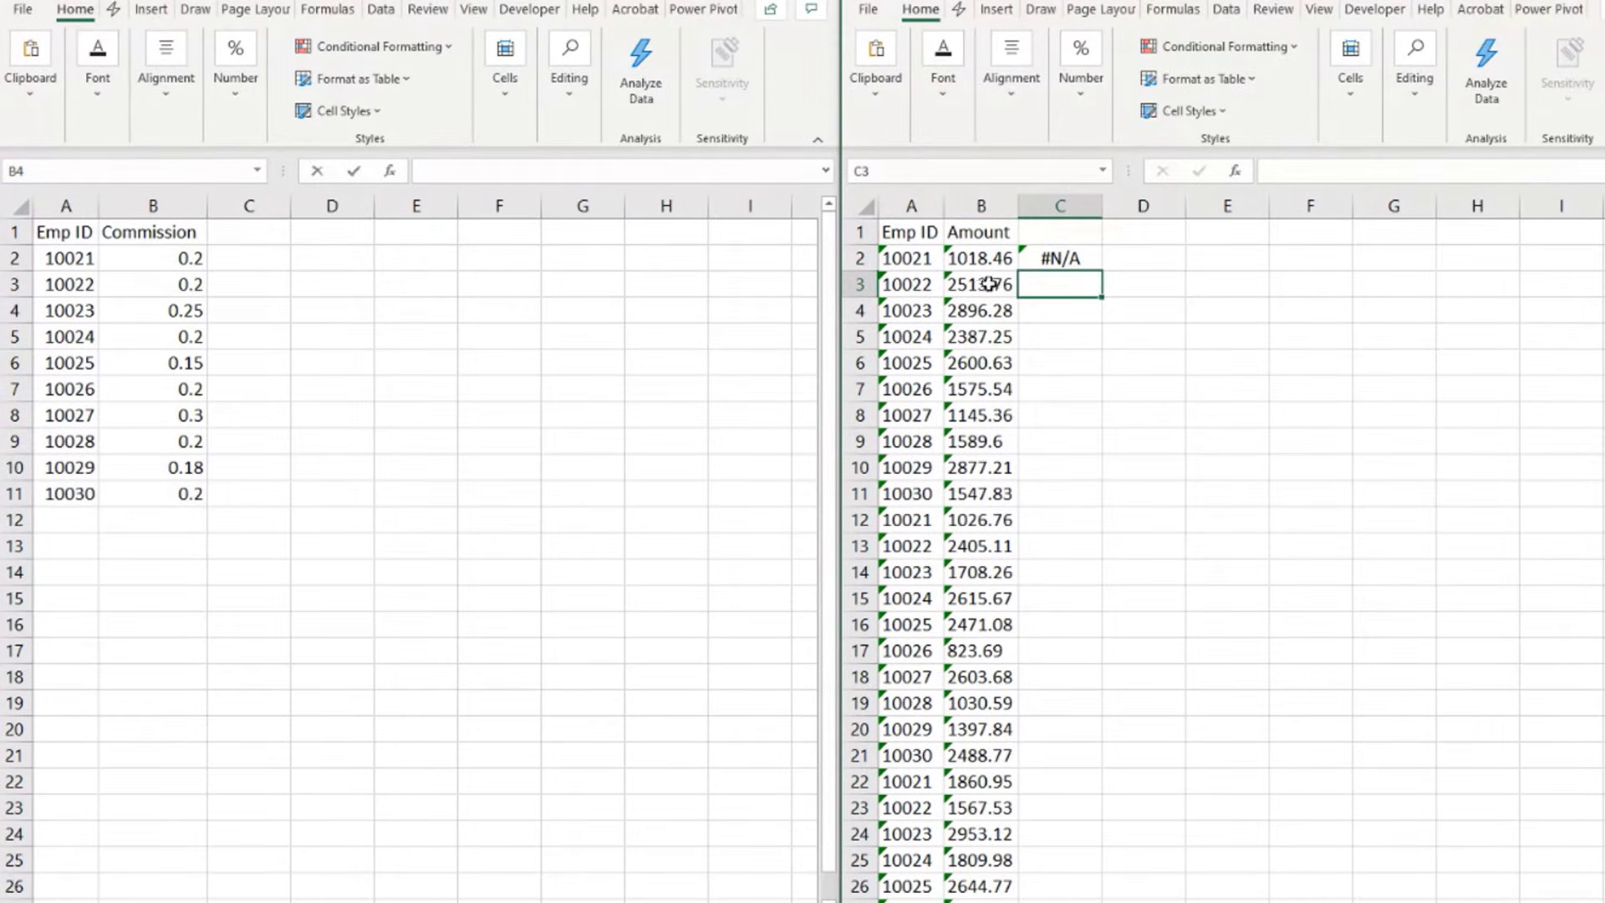
Step: Check the VLOOKUP formula in C2 and fill it down column C alongside all sales rows
{"action": "left_click", "coordinate": [1067, 258]}
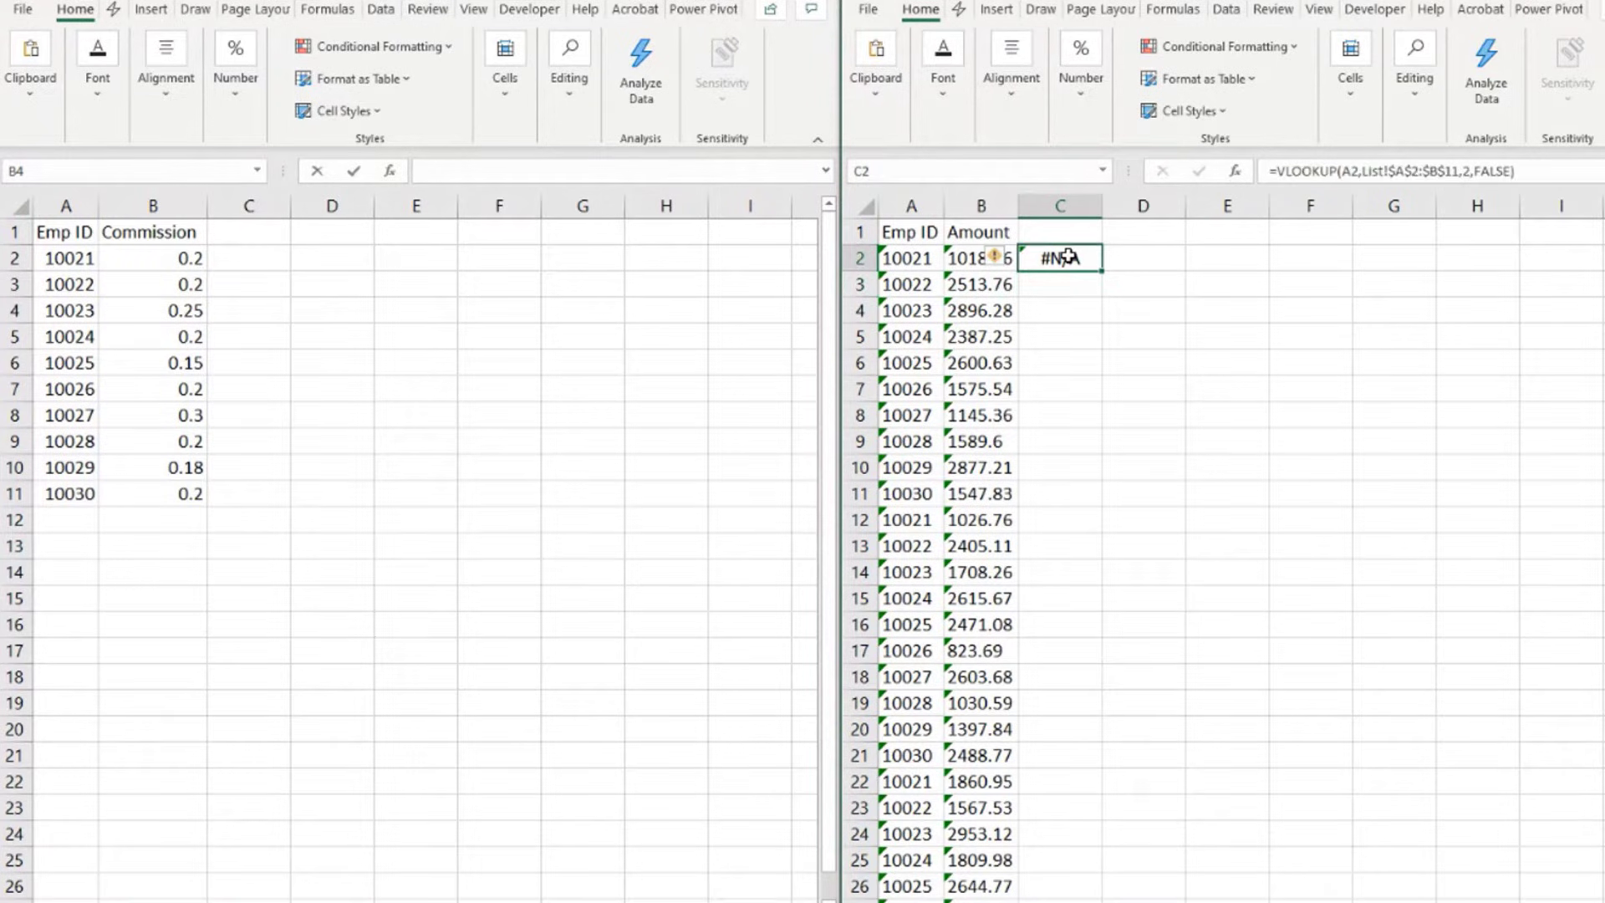
{"action": "left_click", "coordinate": [1530, 171]}
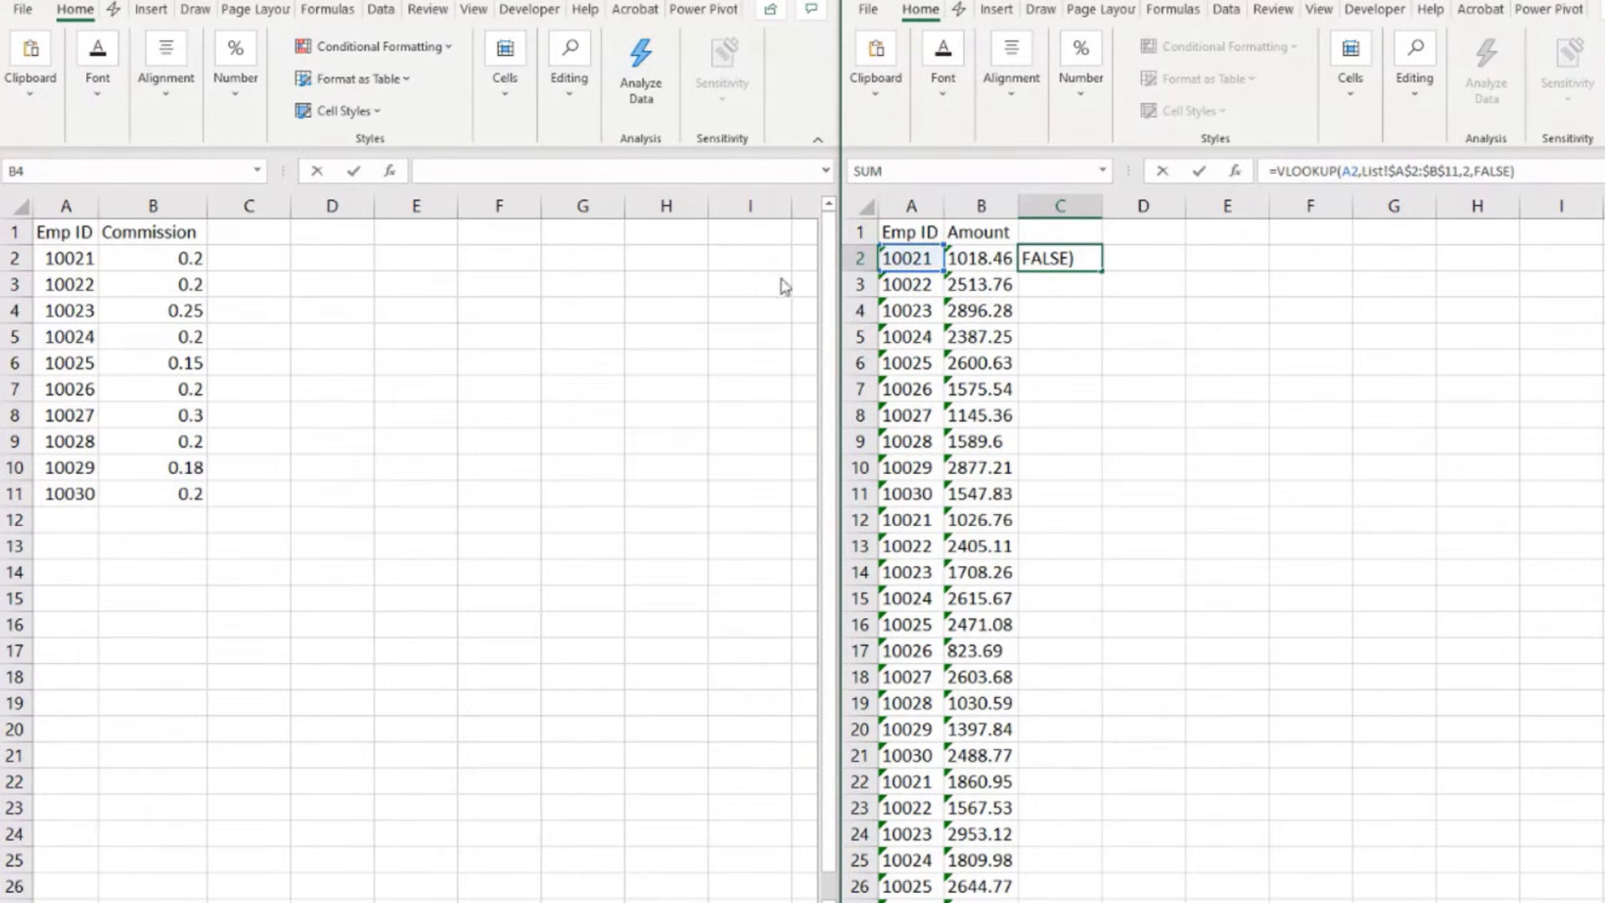
{"action": "key", "text": "ctrl+Return"}
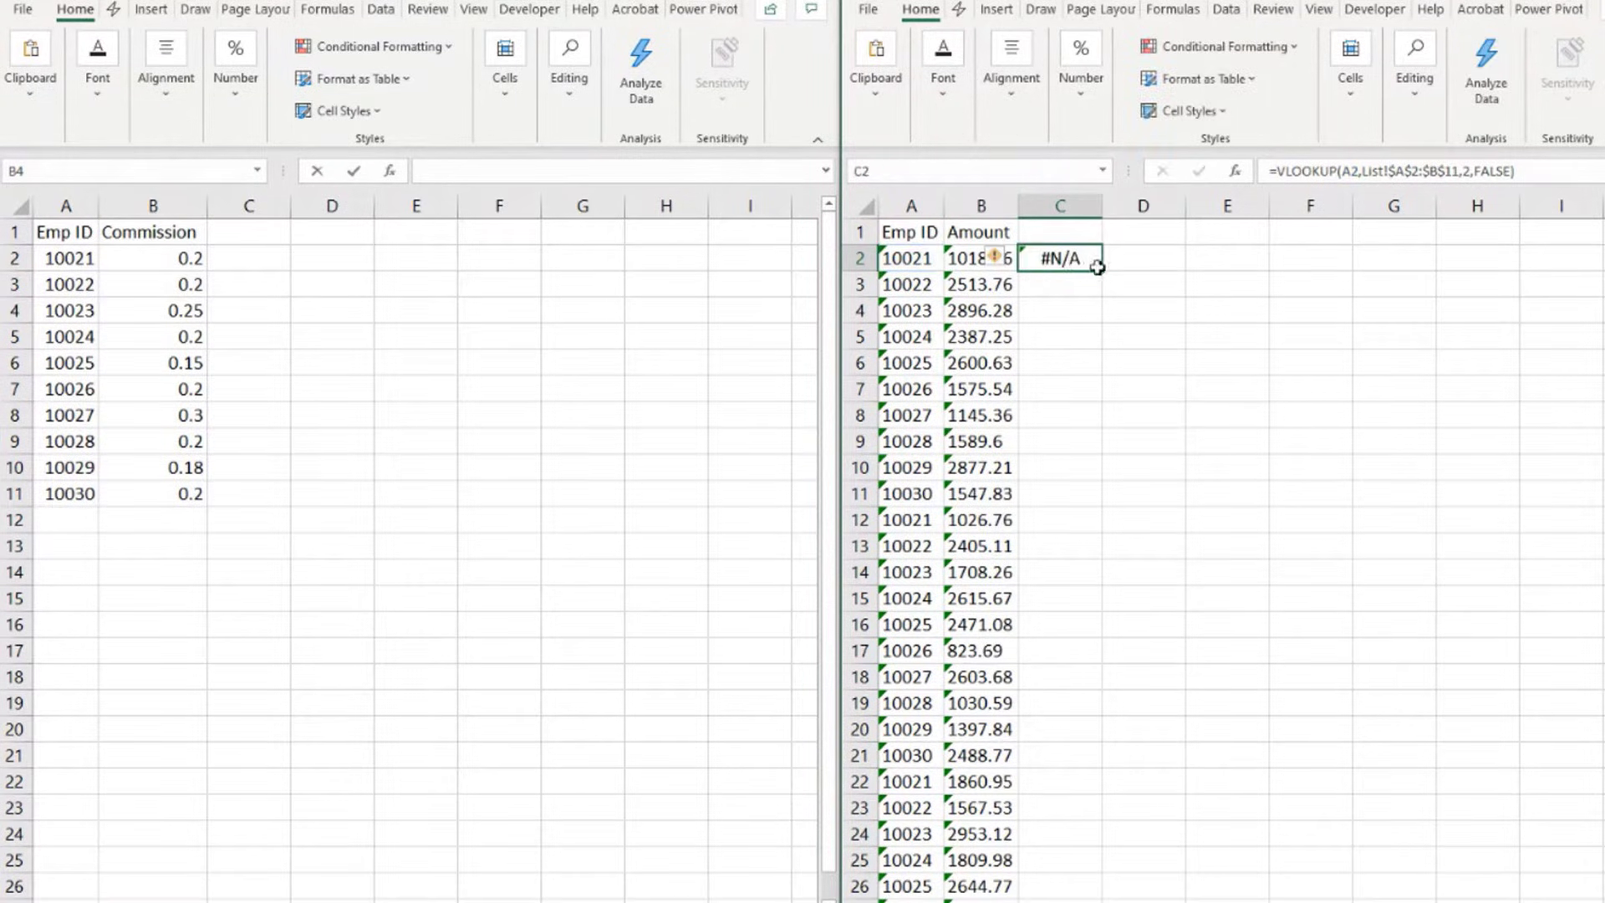
{"action": "double_click", "coordinate": [1100, 271]}
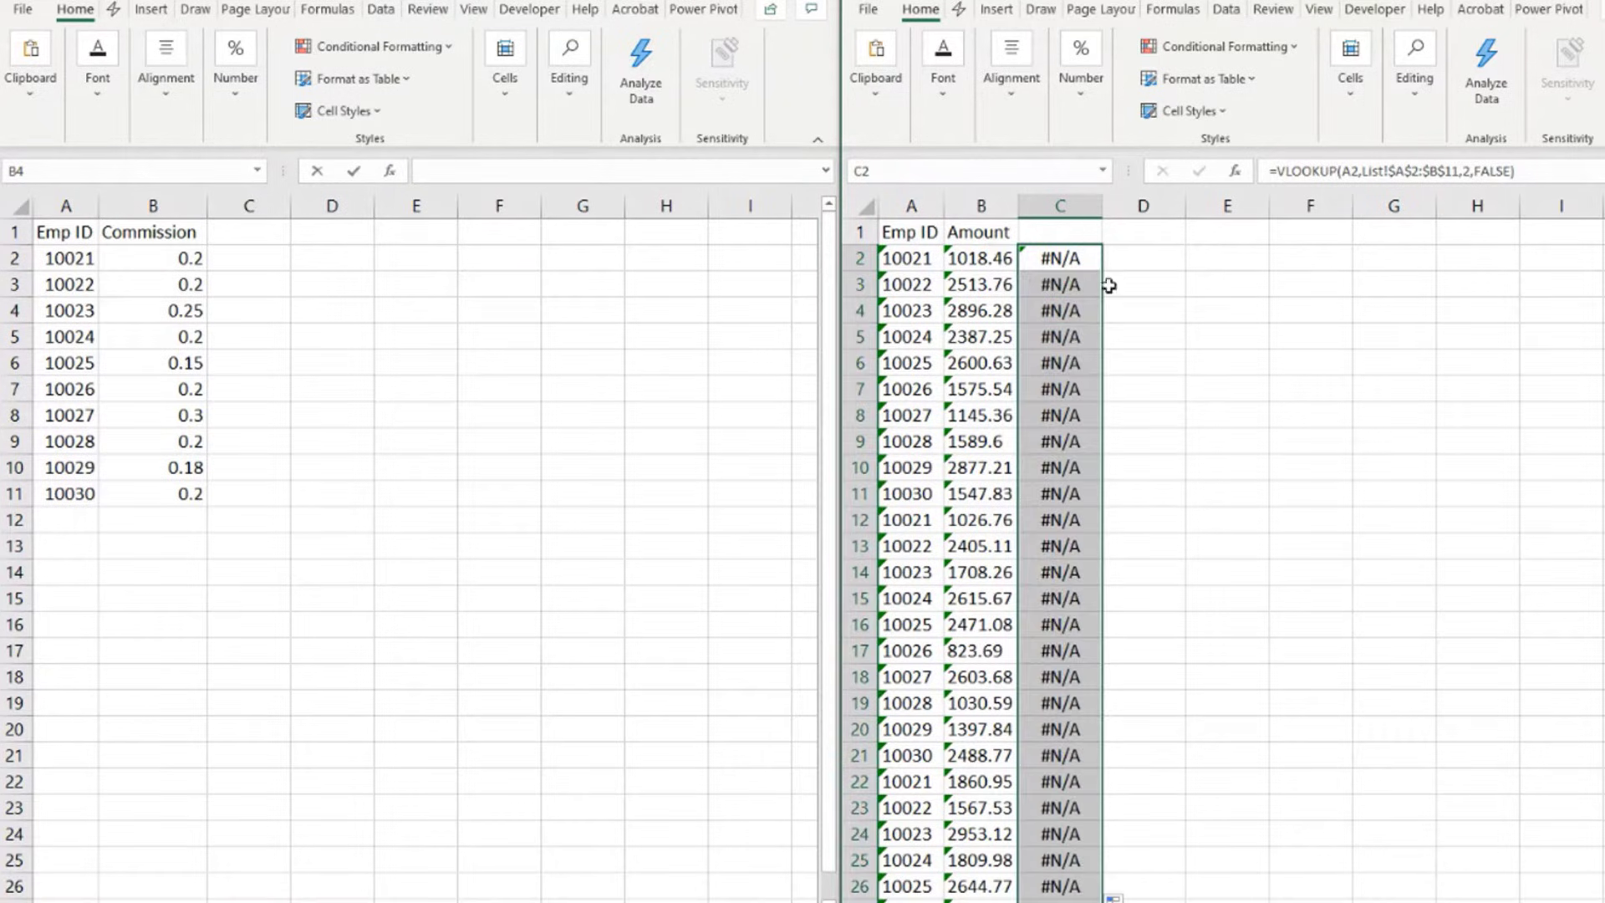
Step: Examine the copied VLOOKUP formulas in C23 and C17 and the employee ID in A17 to check their references
{"action": "scroll", "coordinate": [1221, 463], "scroll_direction": "down", "scroll_amount": 3}
{"action": "left_click", "coordinate": [1061, 491]}
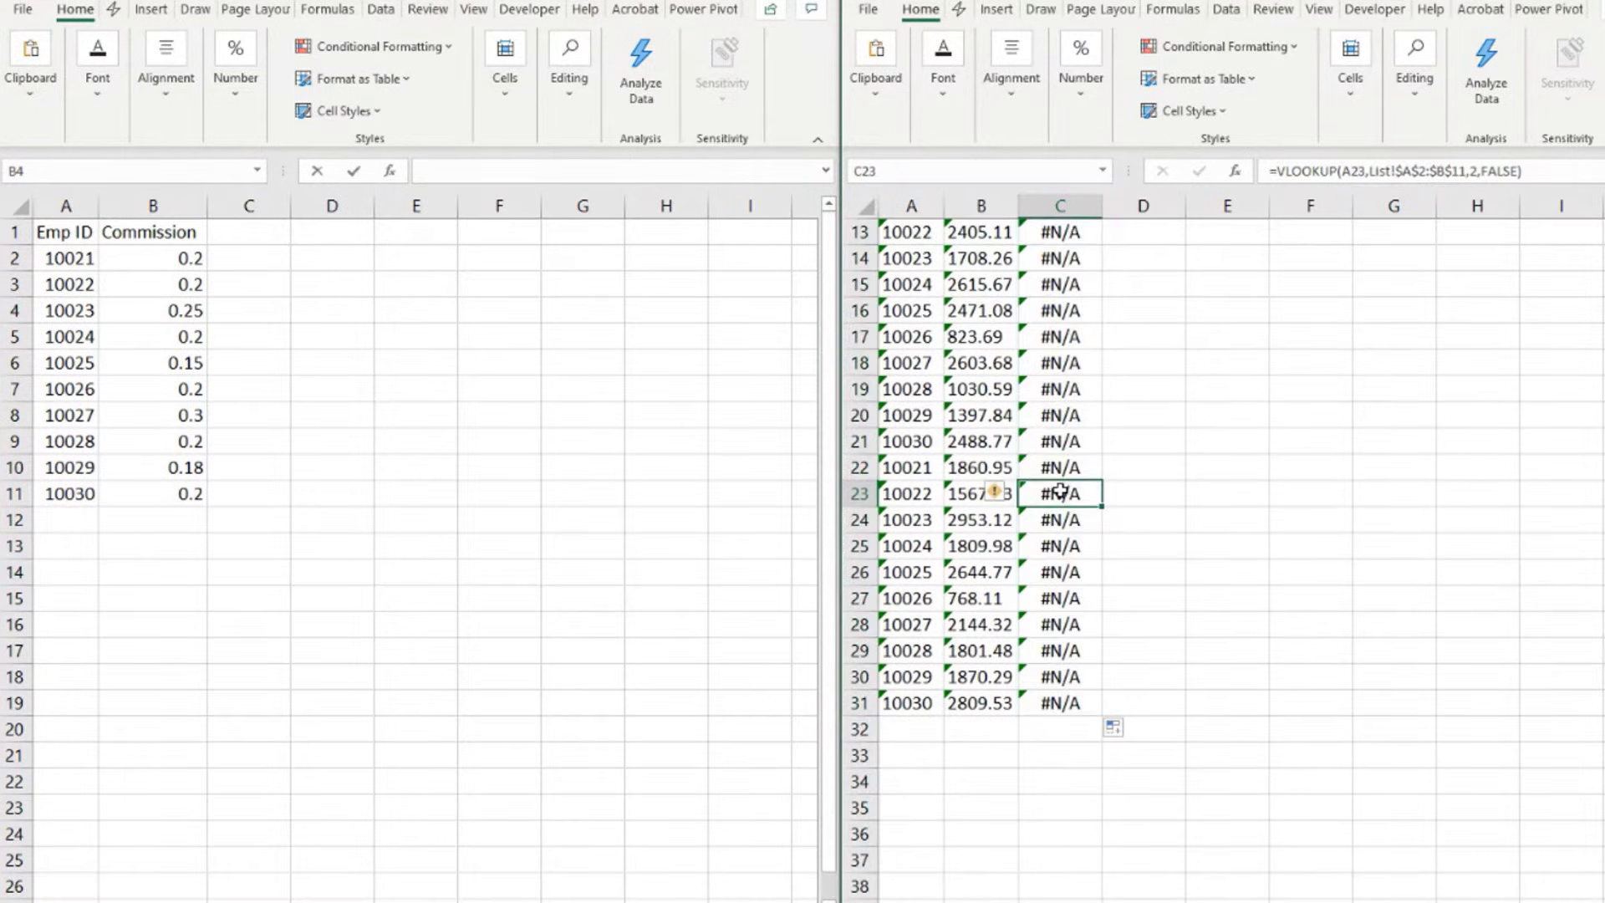
{"action": "left_click", "coordinate": [1529, 171]}
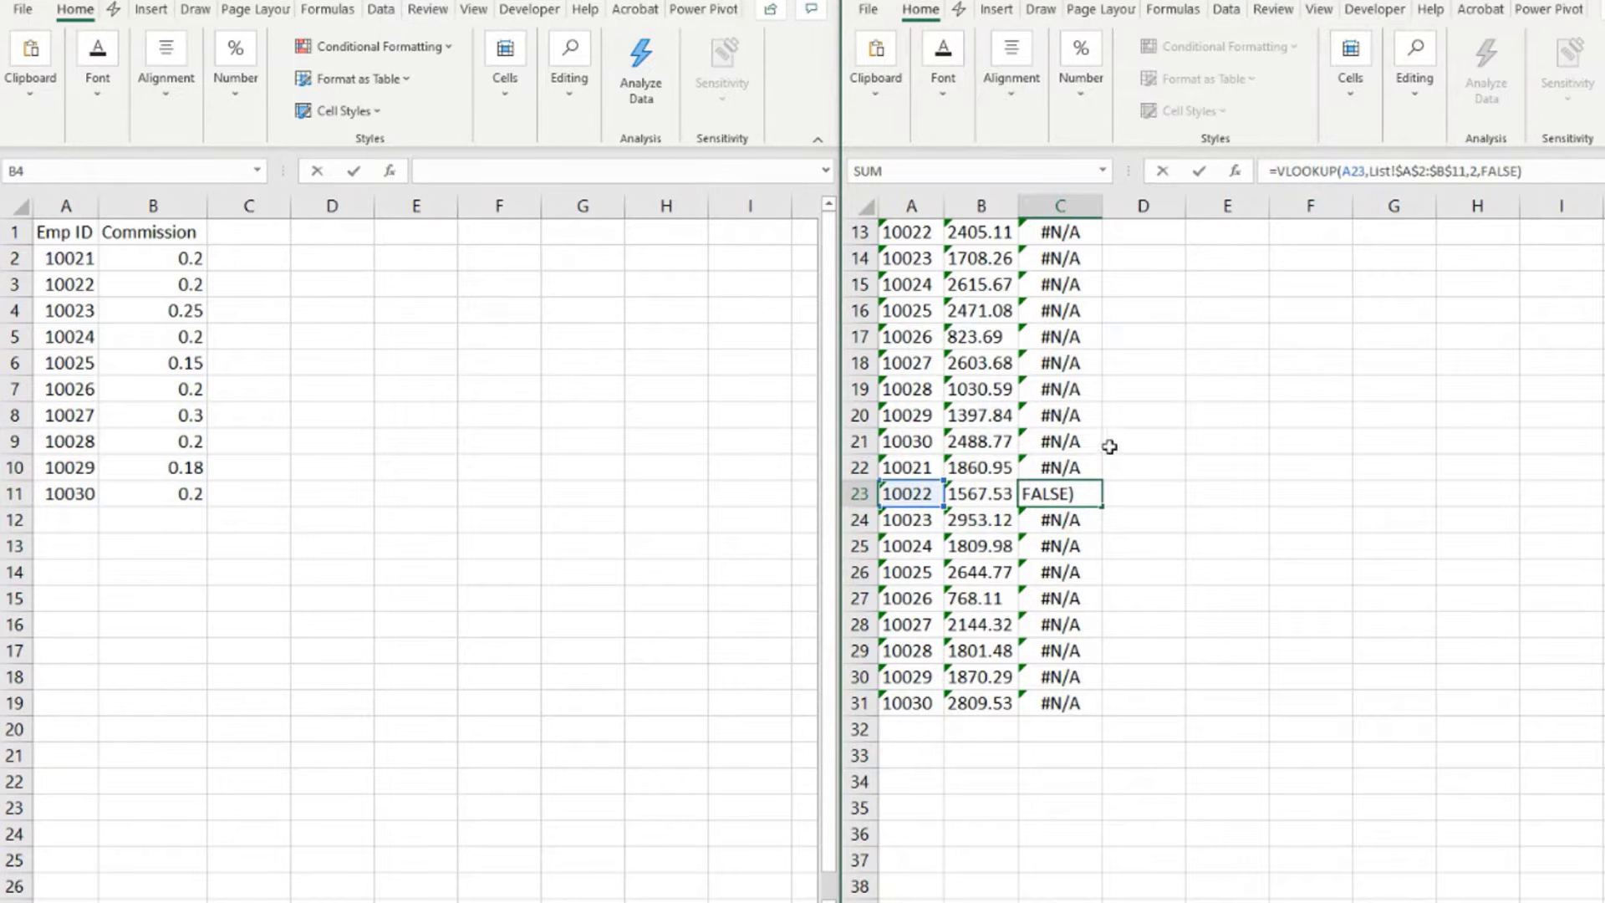
{"action": "key", "text": "Escape"}
{"action": "left_click", "coordinate": [1052, 338]}
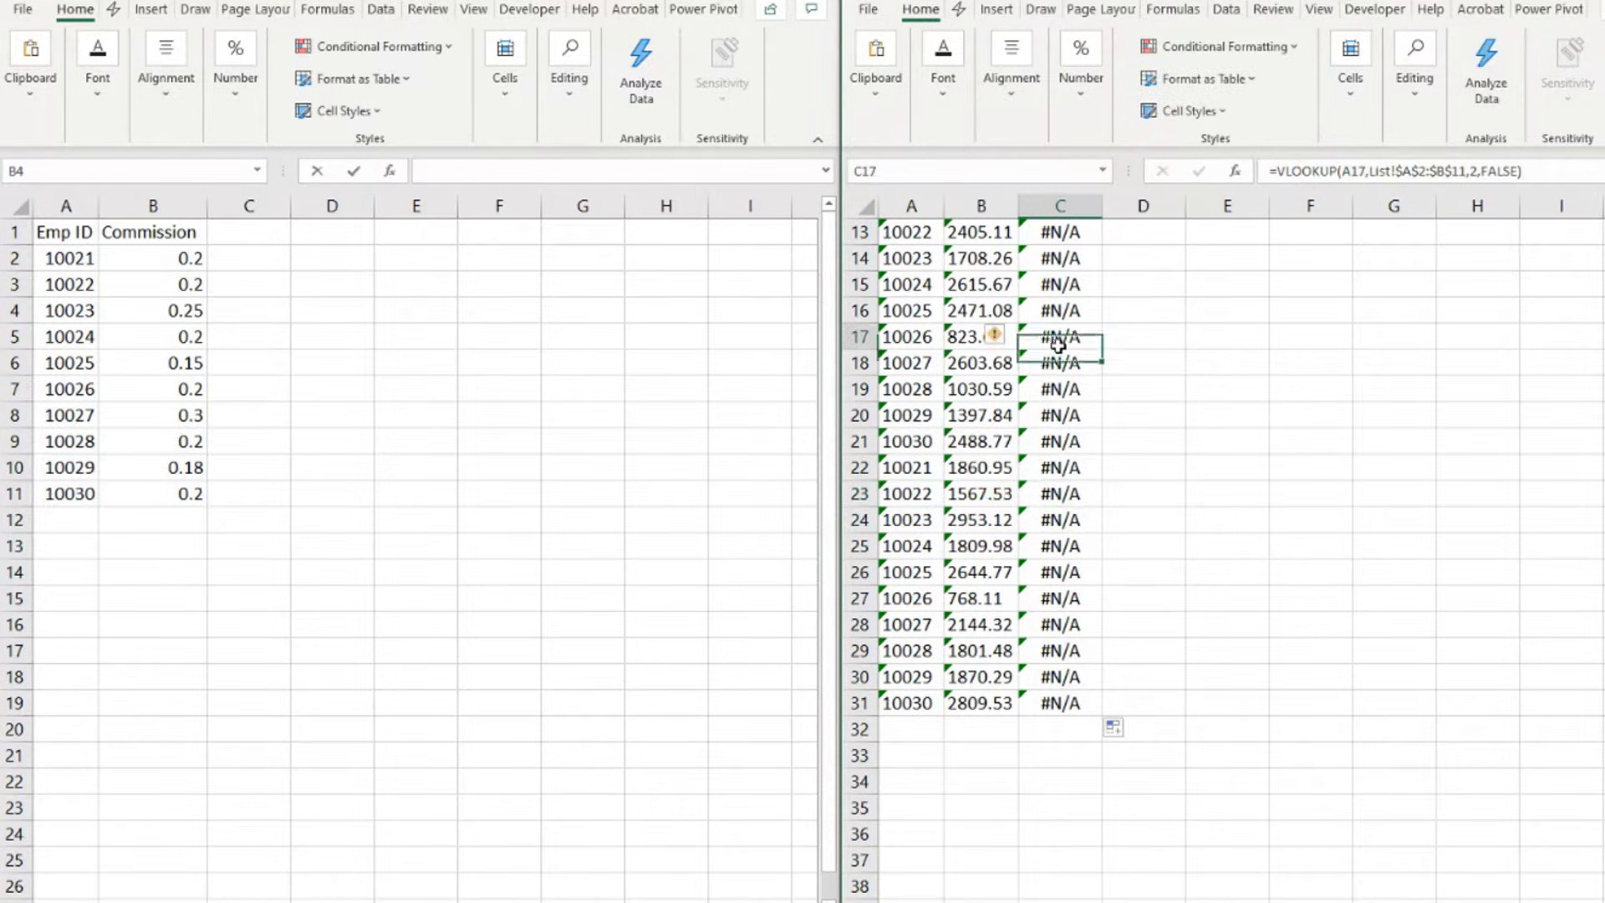
{"action": "key", "text": "Left"}
{"action": "key", "text": "Left"}
{"action": "left_click", "coordinate": [1356, 171]}
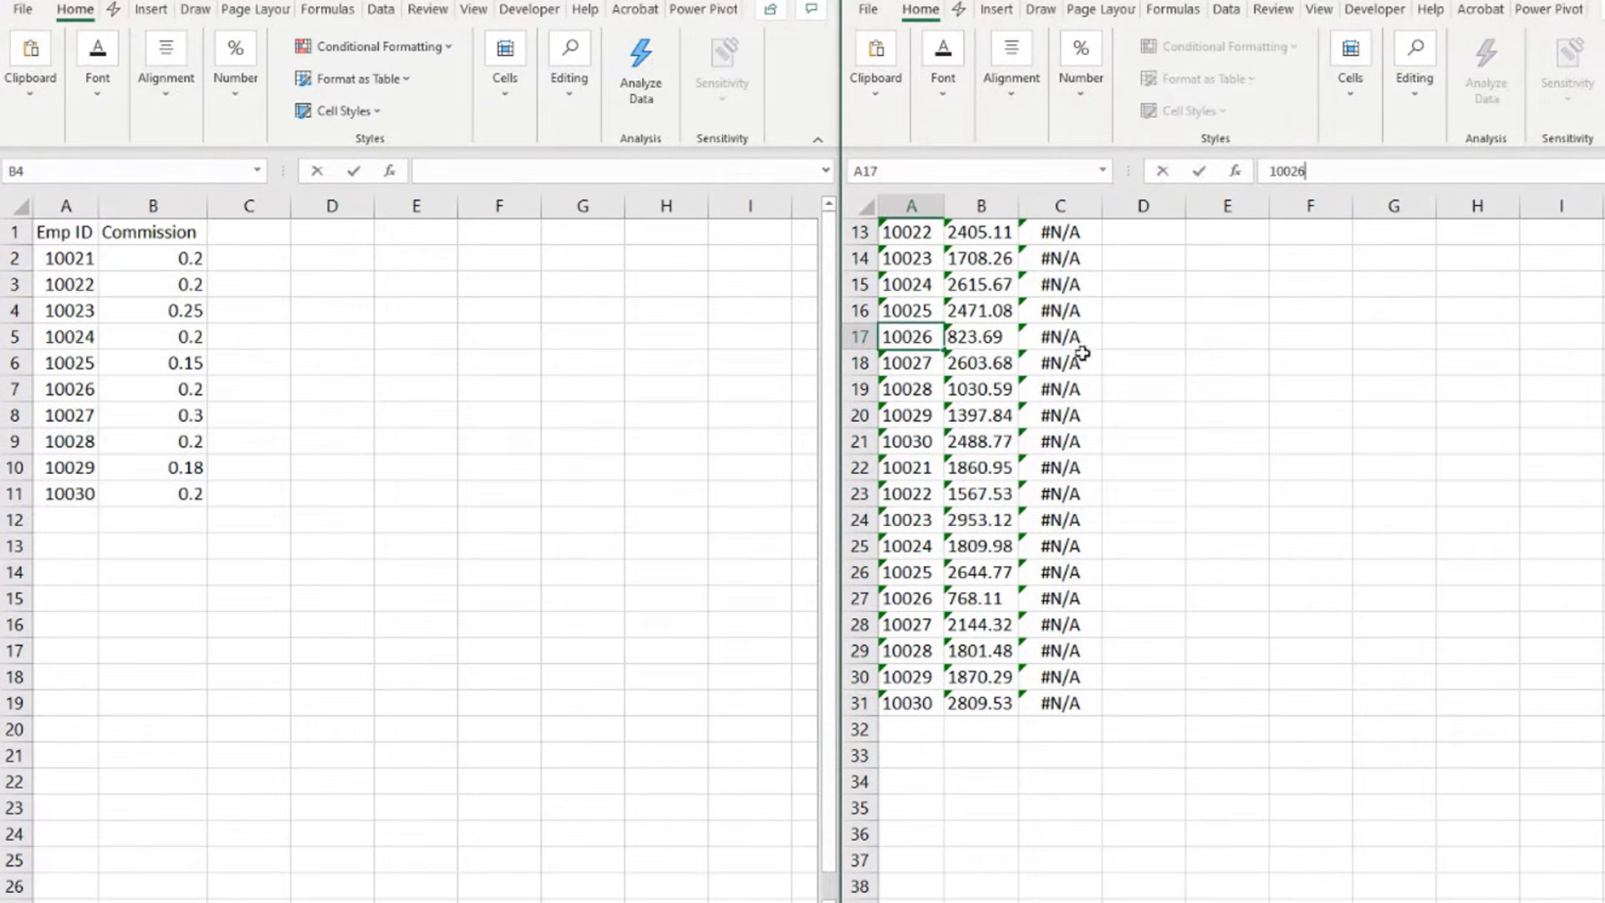
{"action": "key", "text": "Escape"}
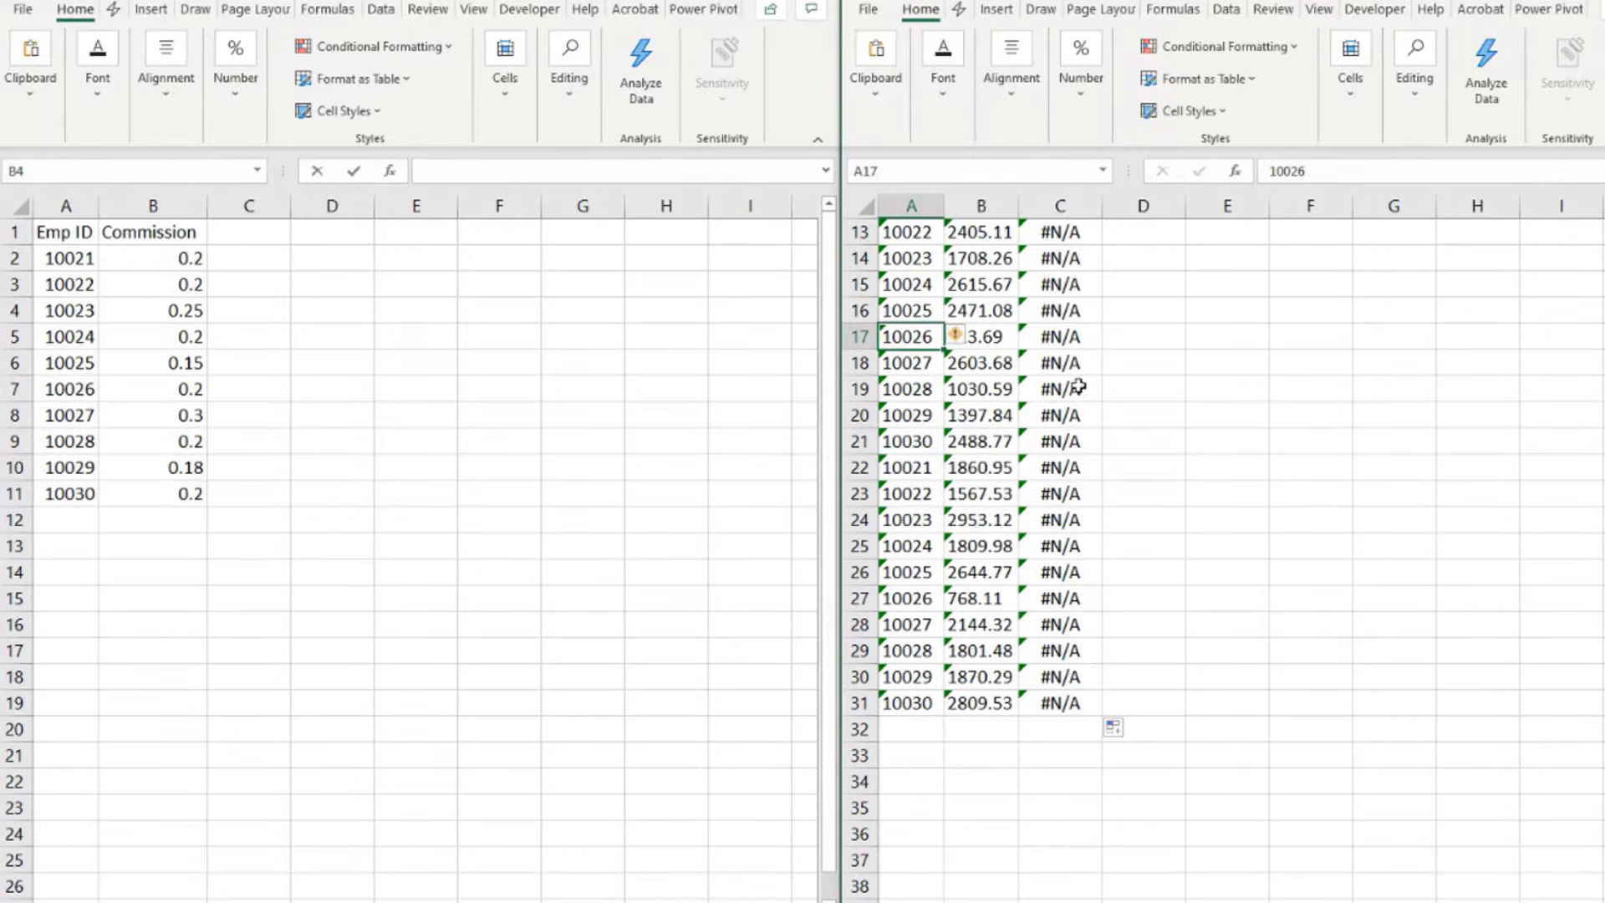
{"action": "left_click", "coordinate": [1065, 339]}
{"action": "left_click", "coordinate": [1529, 170]}
{"action": "key", "text": "Escape"}
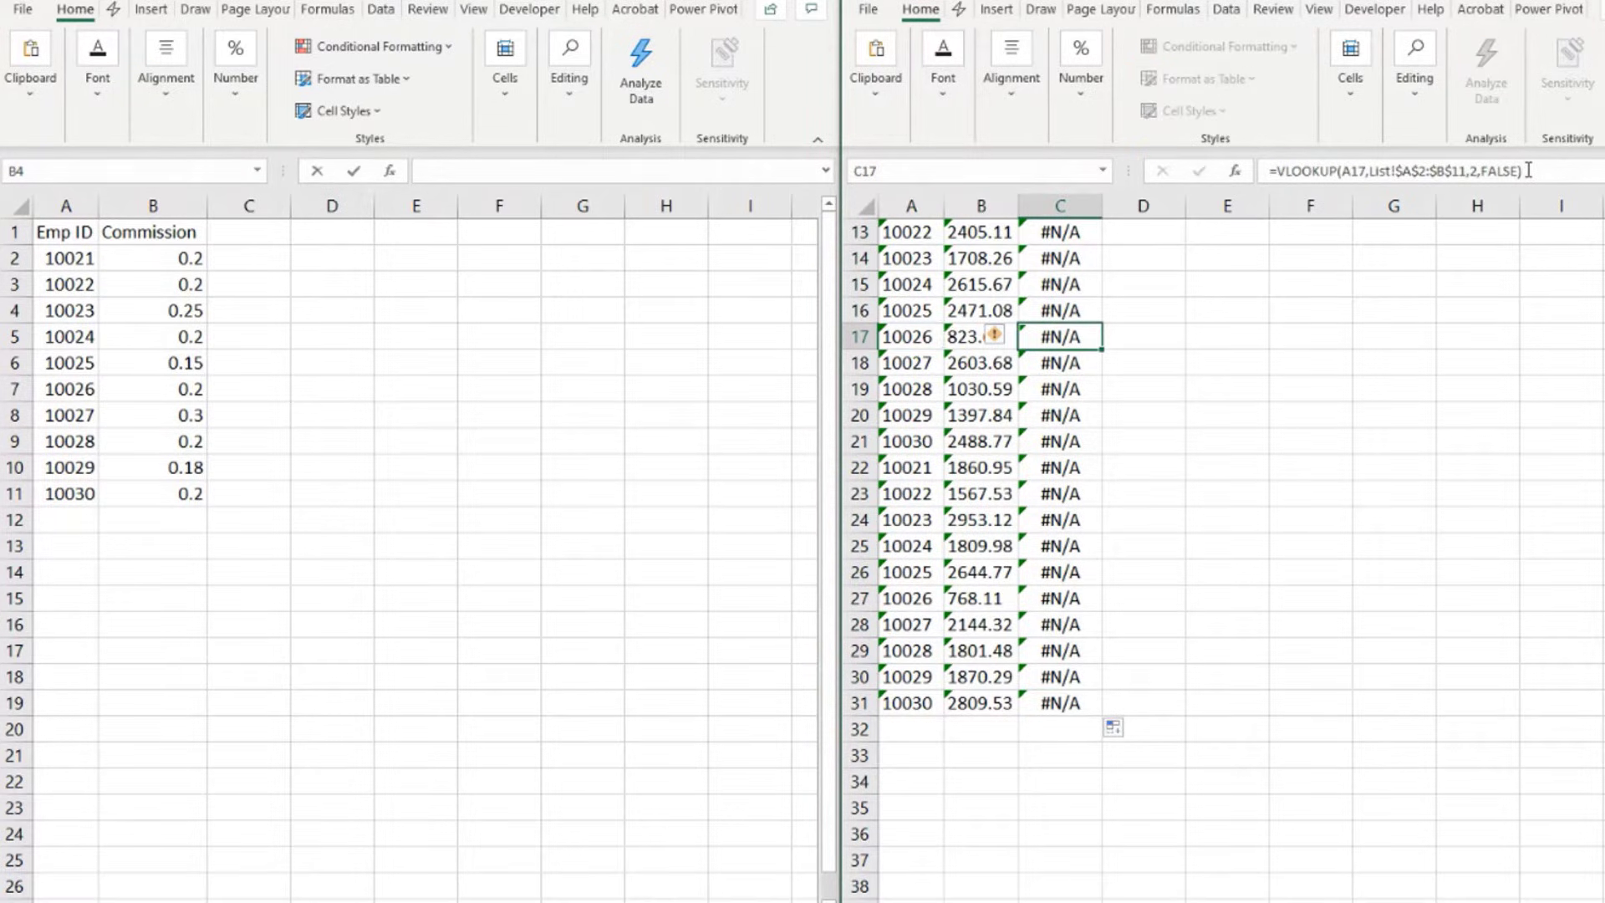
{"action": "left_click", "coordinate": [1533, 171]}
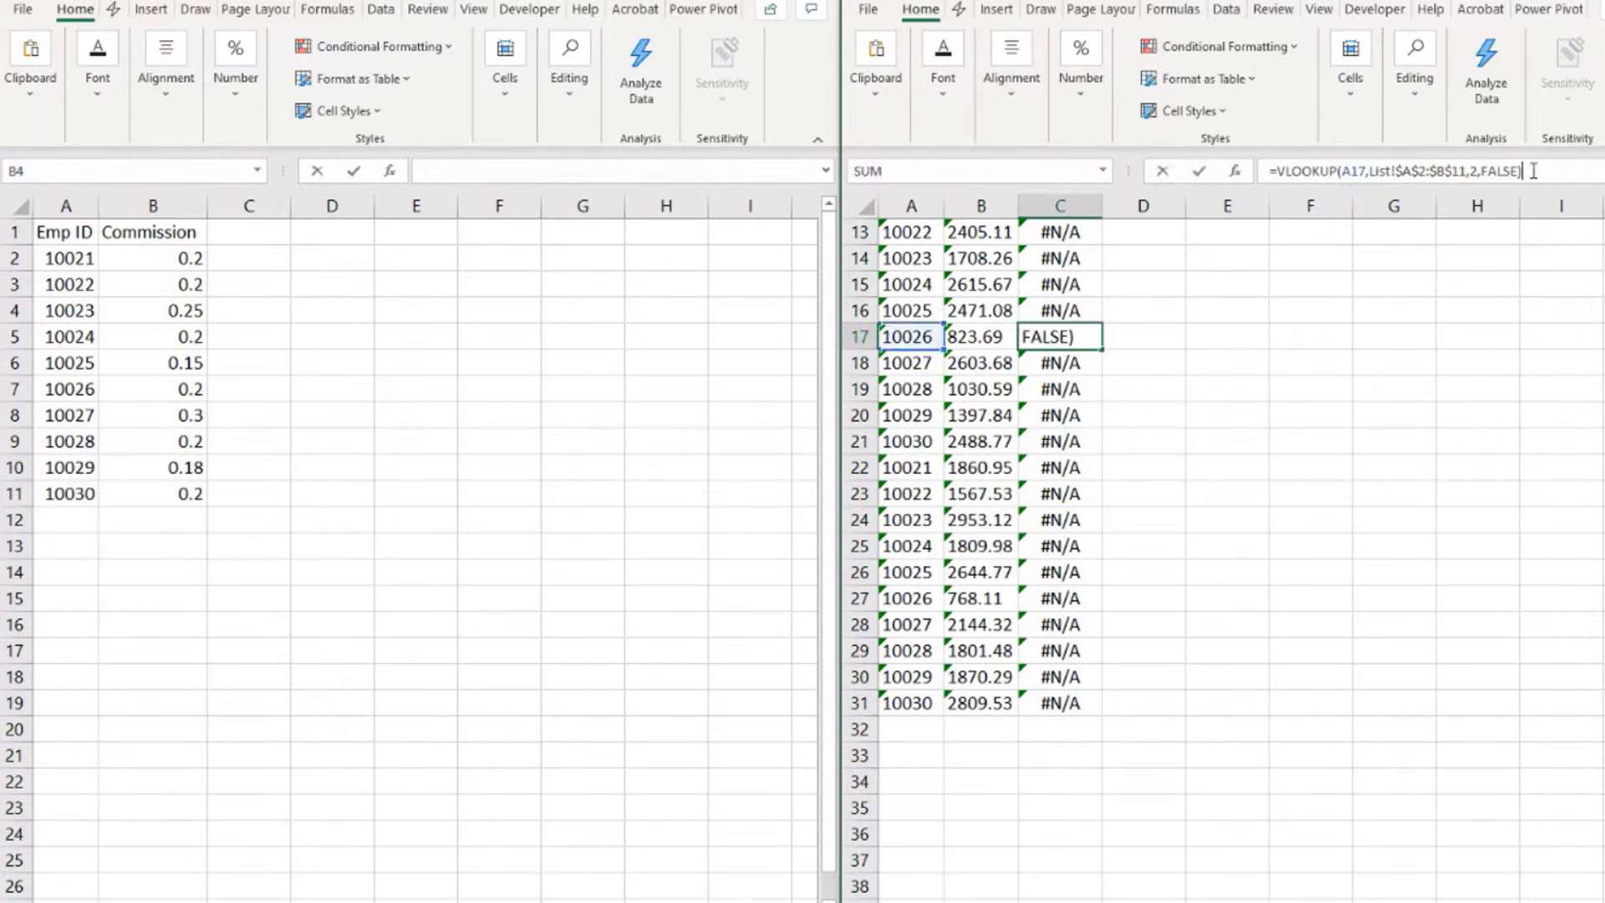
{"action": "key", "text": "Escape"}
{"action": "scroll", "coordinate": [1223, 383], "scroll_direction": "up", "scroll_amount": 4}
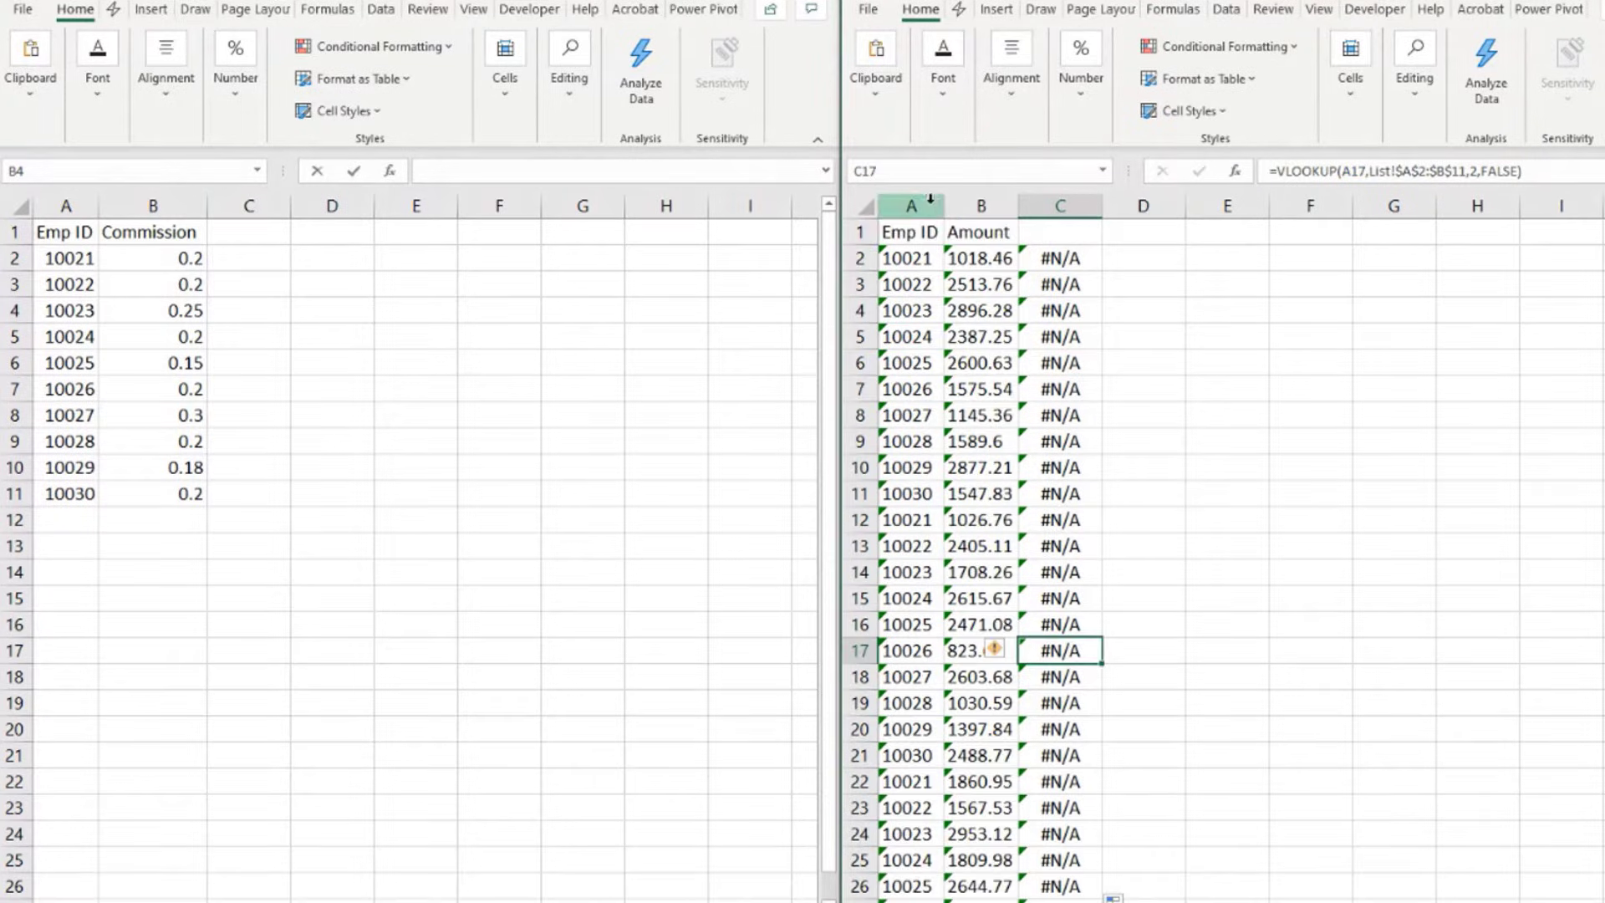
Step: Widen columns A to C on the Sales sheet, making the Emp ID and Amount columns wider than column C
{"action": "left_click_drag", "start_coordinate": [911, 205], "coordinate": [1042, 204]}
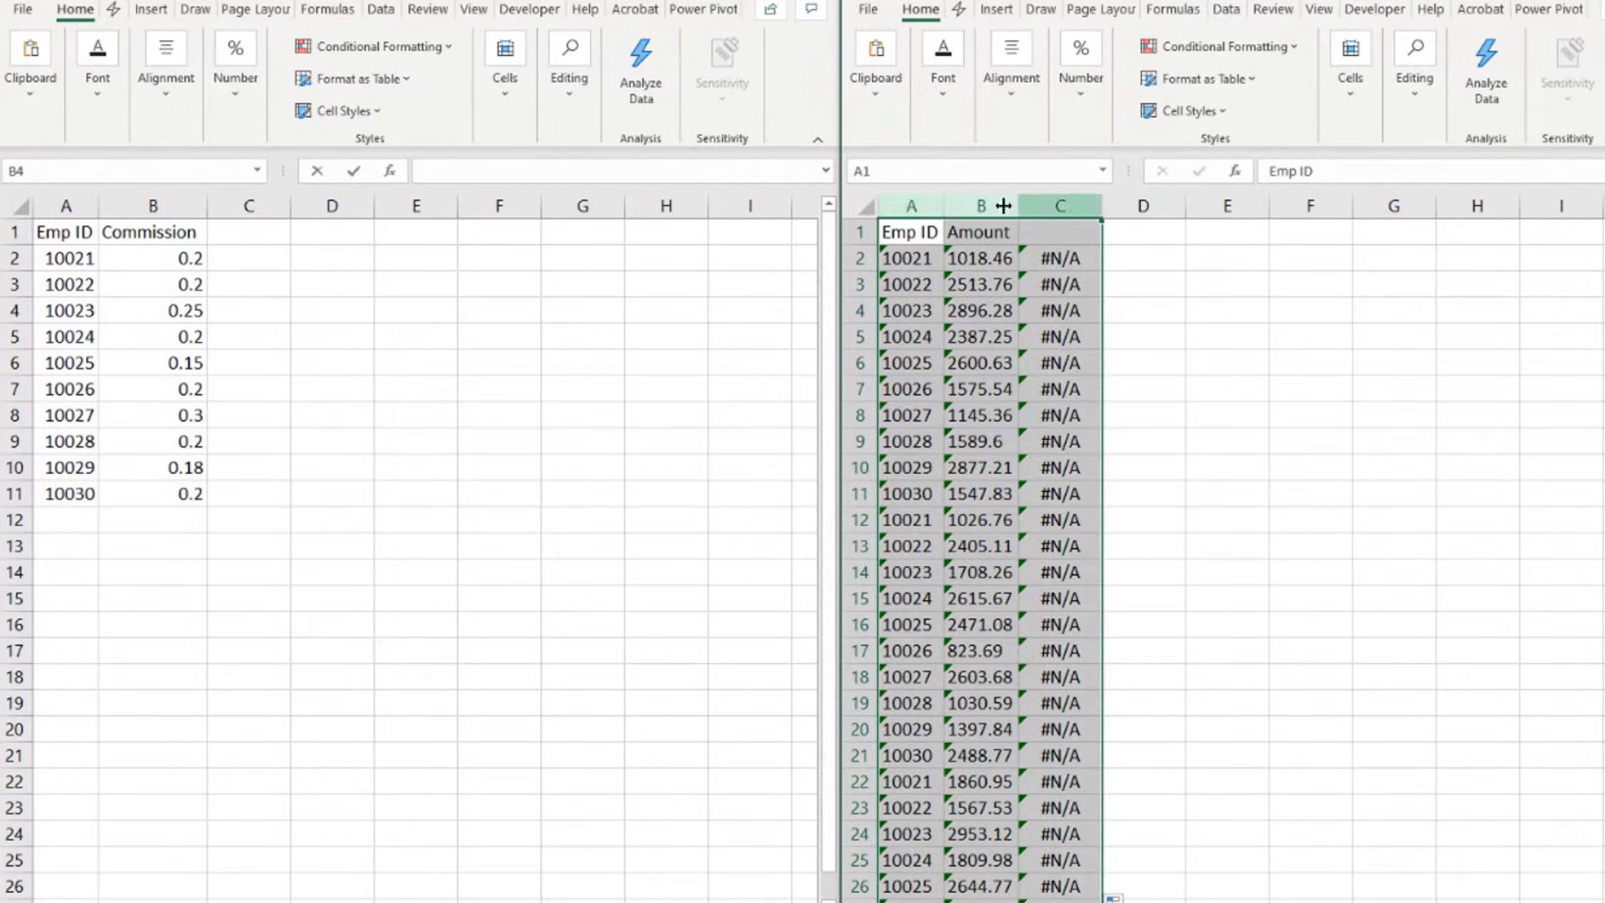
{"action": "double_click", "coordinate": [943, 206]}
{"action": "left_click_drag", "start_coordinate": [943, 206], "coordinate": [1059, 204]}
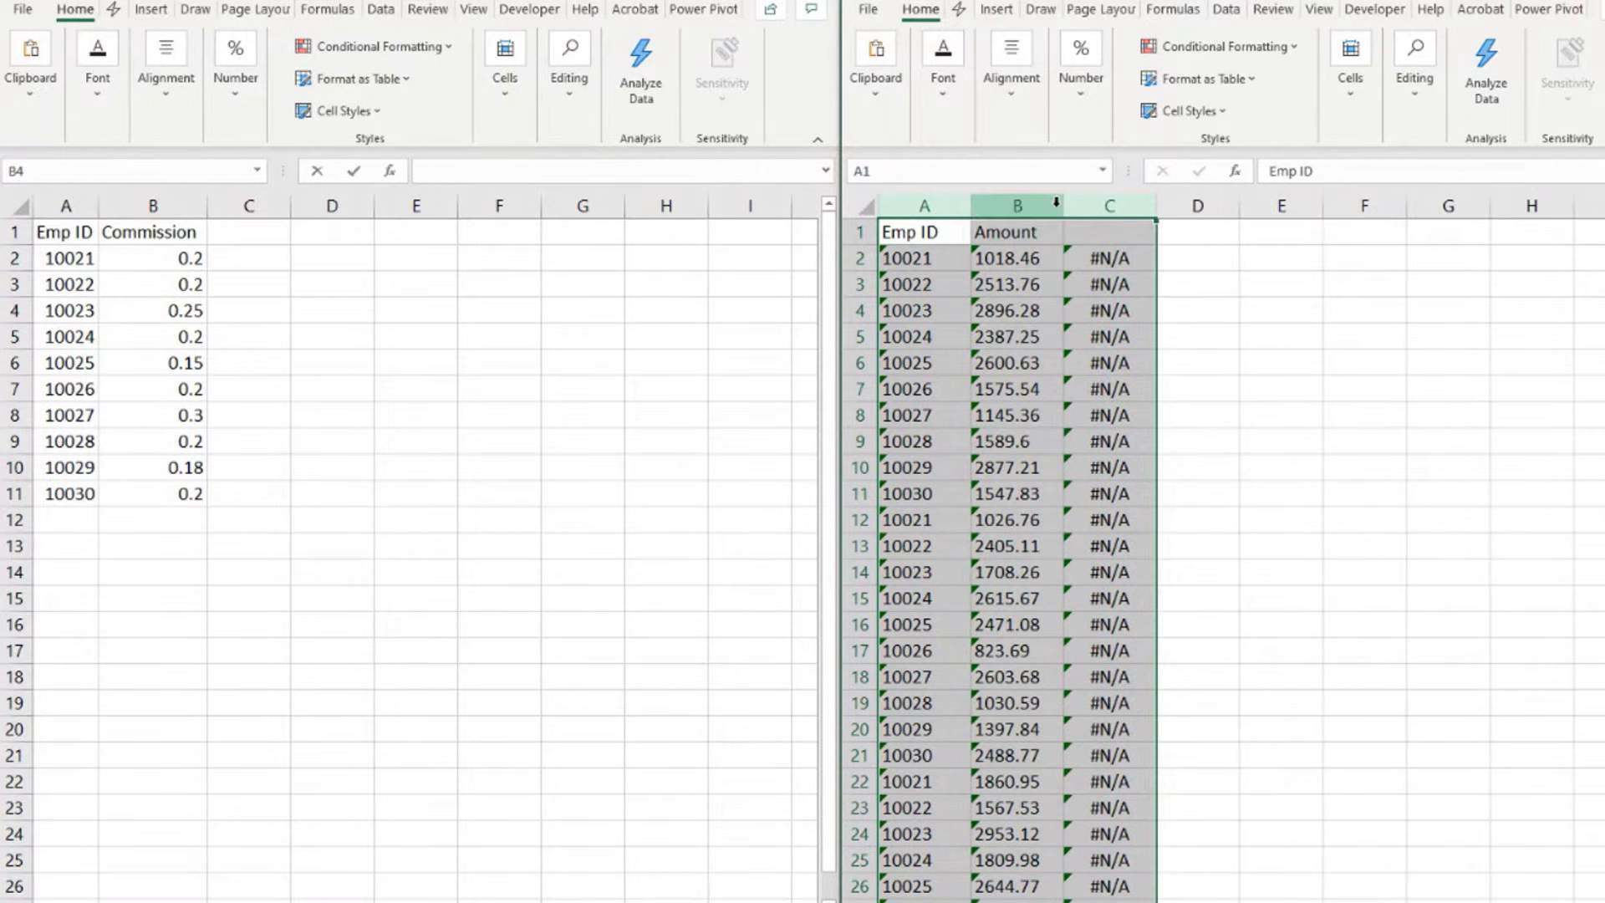
{"action": "left_click", "coordinate": [1115, 256]}
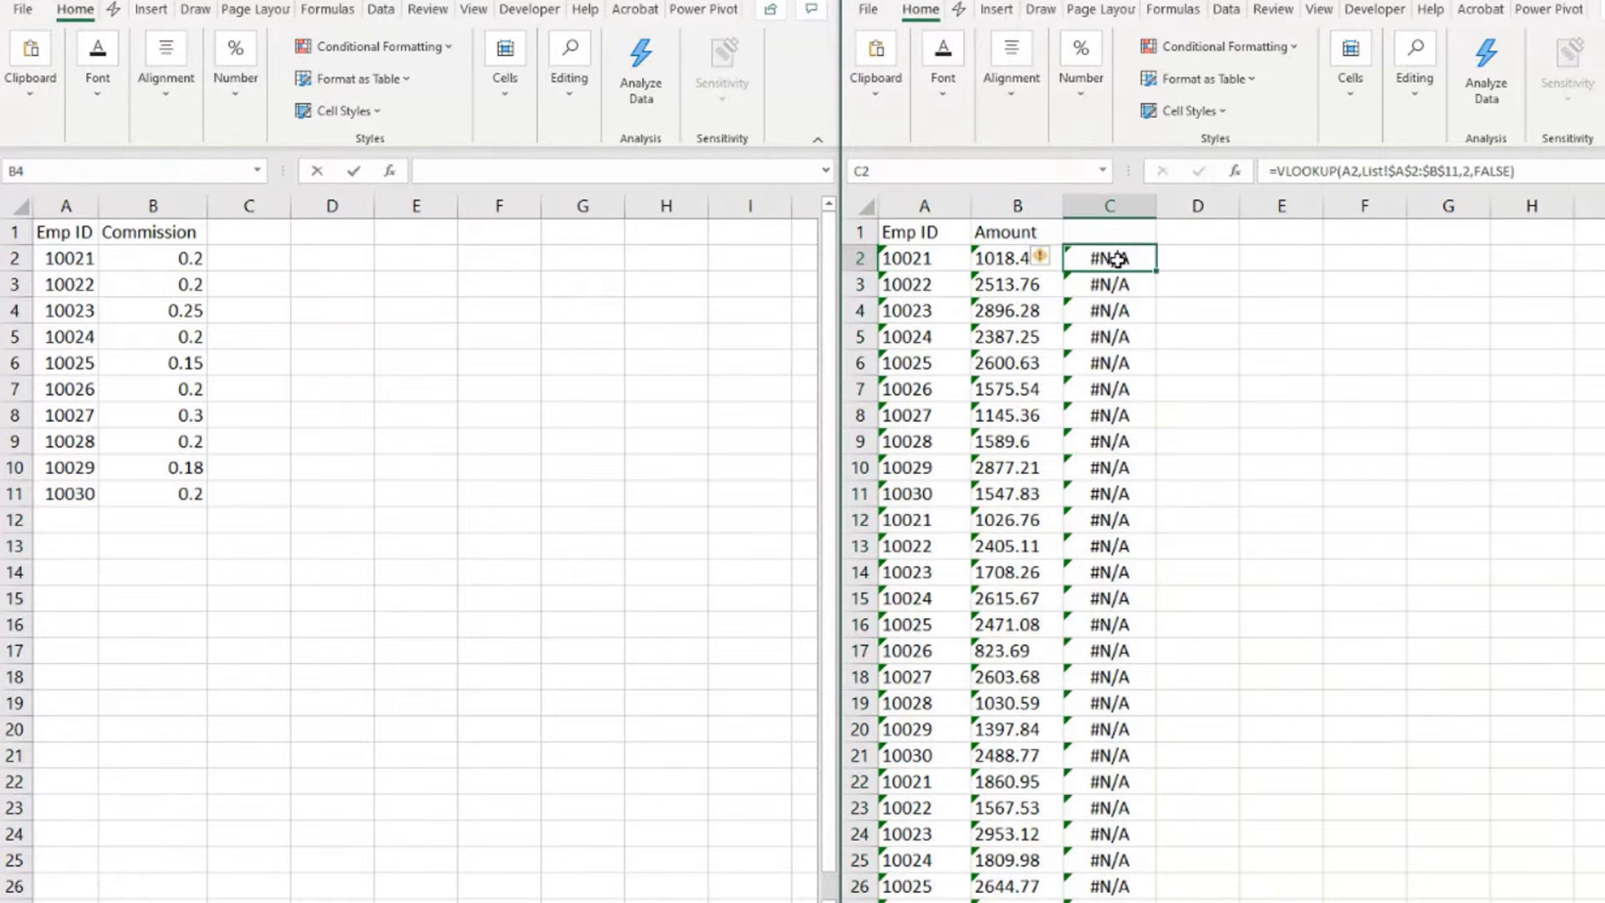
{"action": "left_click_drag", "start_coordinate": [925, 204], "coordinate": [992, 205]}
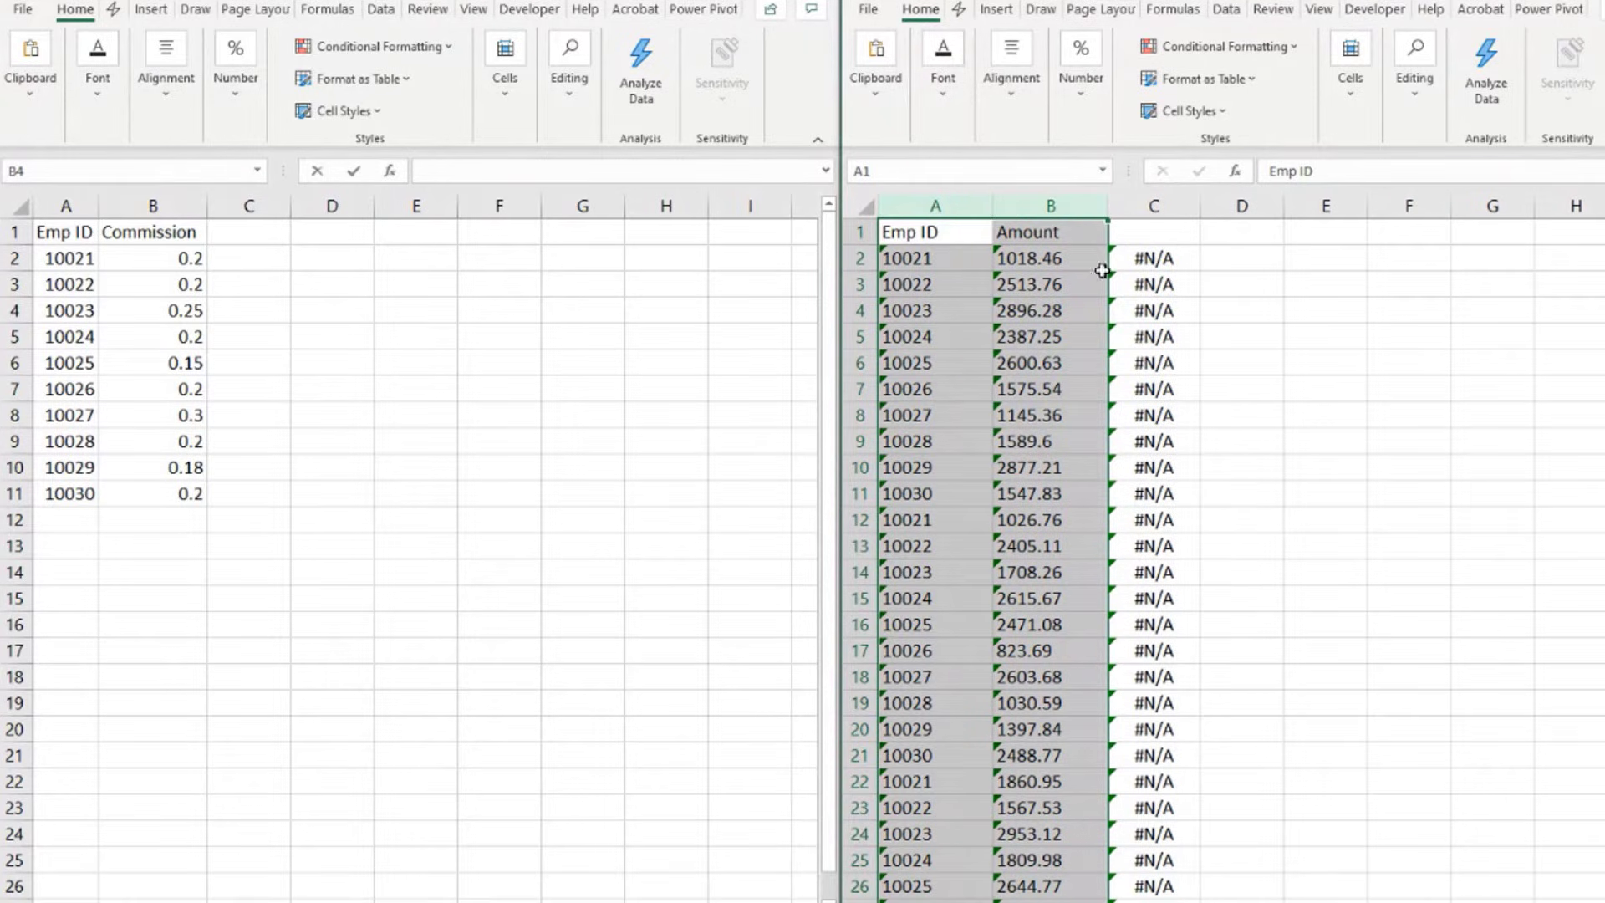
Step: Widen the Emp ID and Commission columns on the List sheet
{"action": "left_click", "coordinate": [95, 208]}
{"action": "left_click_drag", "start_coordinate": [67, 204], "coordinate": [144, 204]}
{"action": "left_click", "coordinate": [393, 310]}
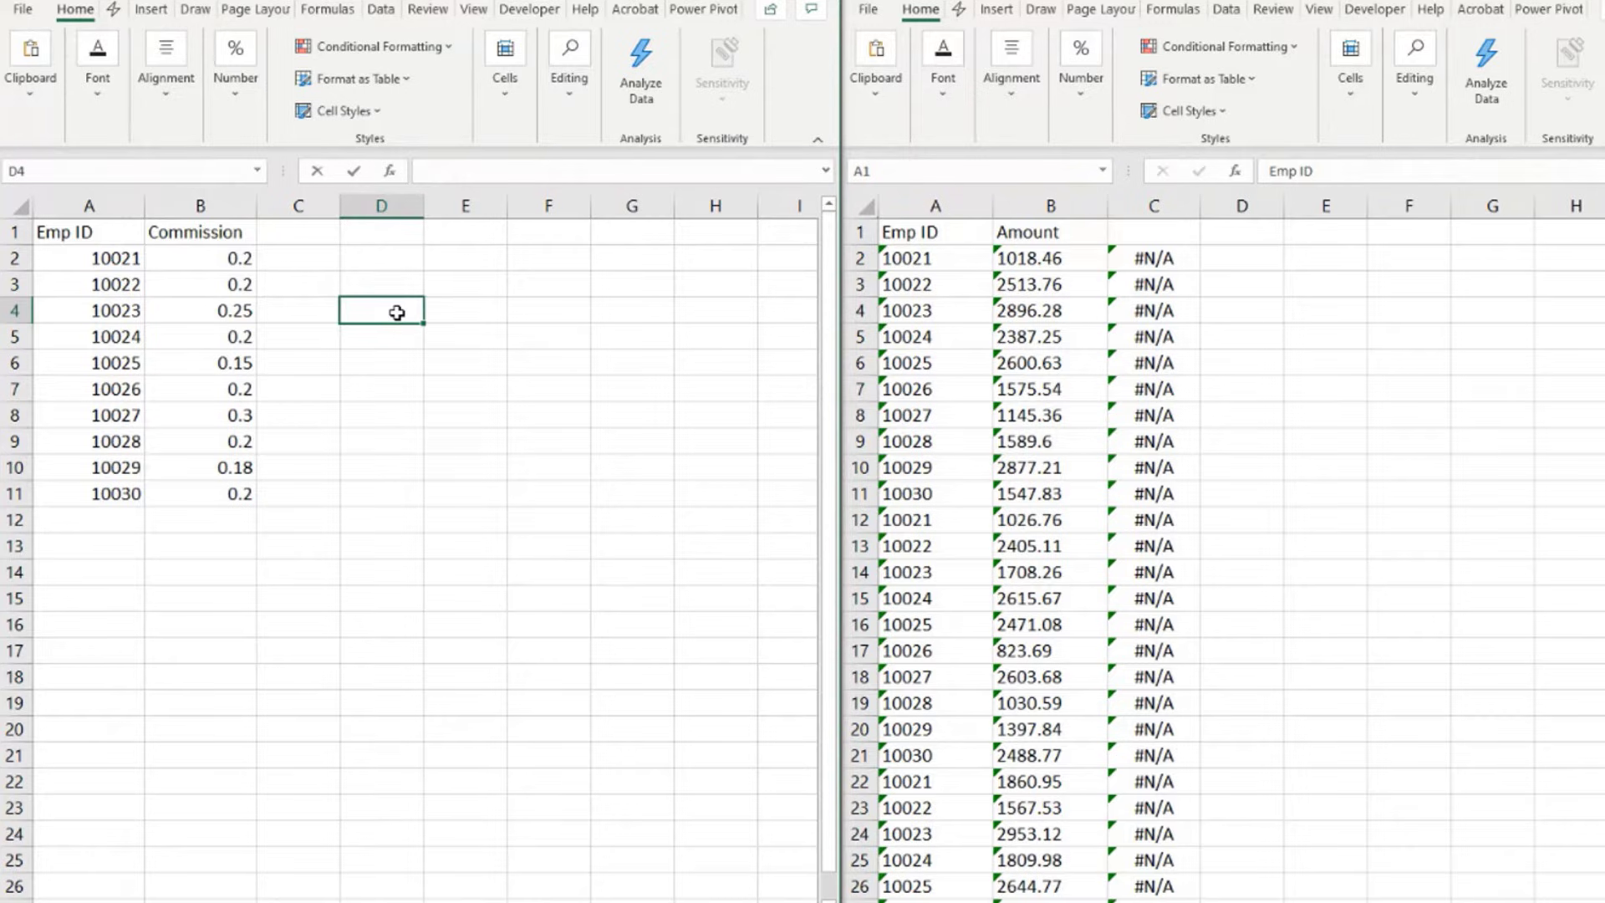
Step: Compare the Emp ID columns of the List and Sales sheets, and maximize the Sales window with its Emp ID column selected
{"action": "left_click", "coordinate": [968, 204]}
{"action": "left_click", "coordinate": [955, 202]}
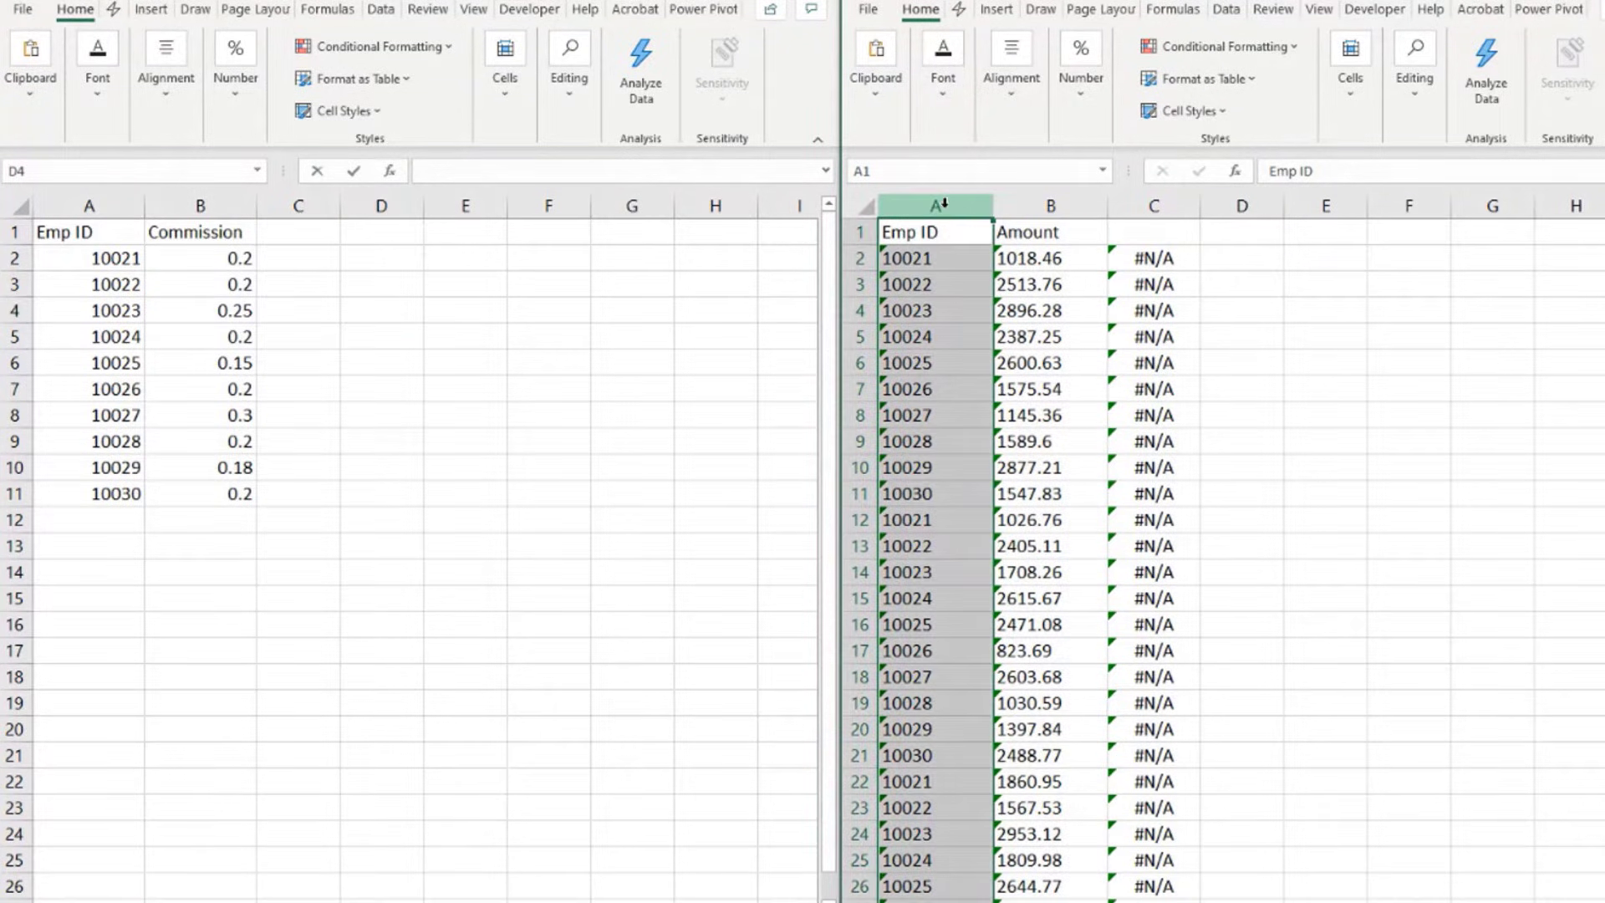
{"action": "left_click", "coordinate": [107, 200]}
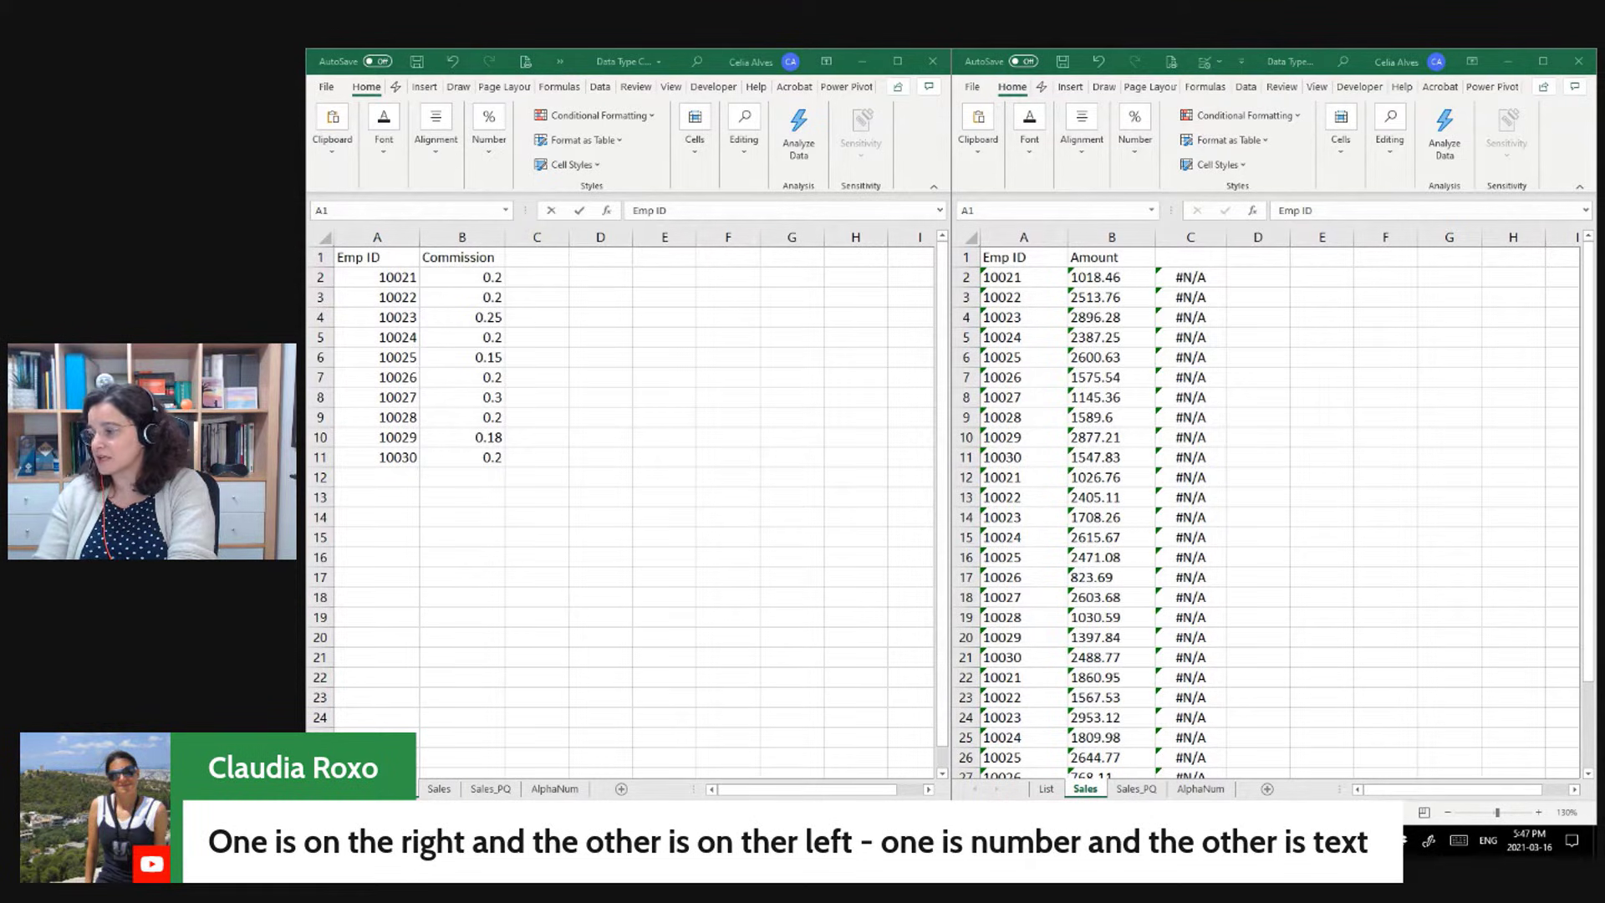
{"action": "left_click", "coordinate": [1028, 237]}
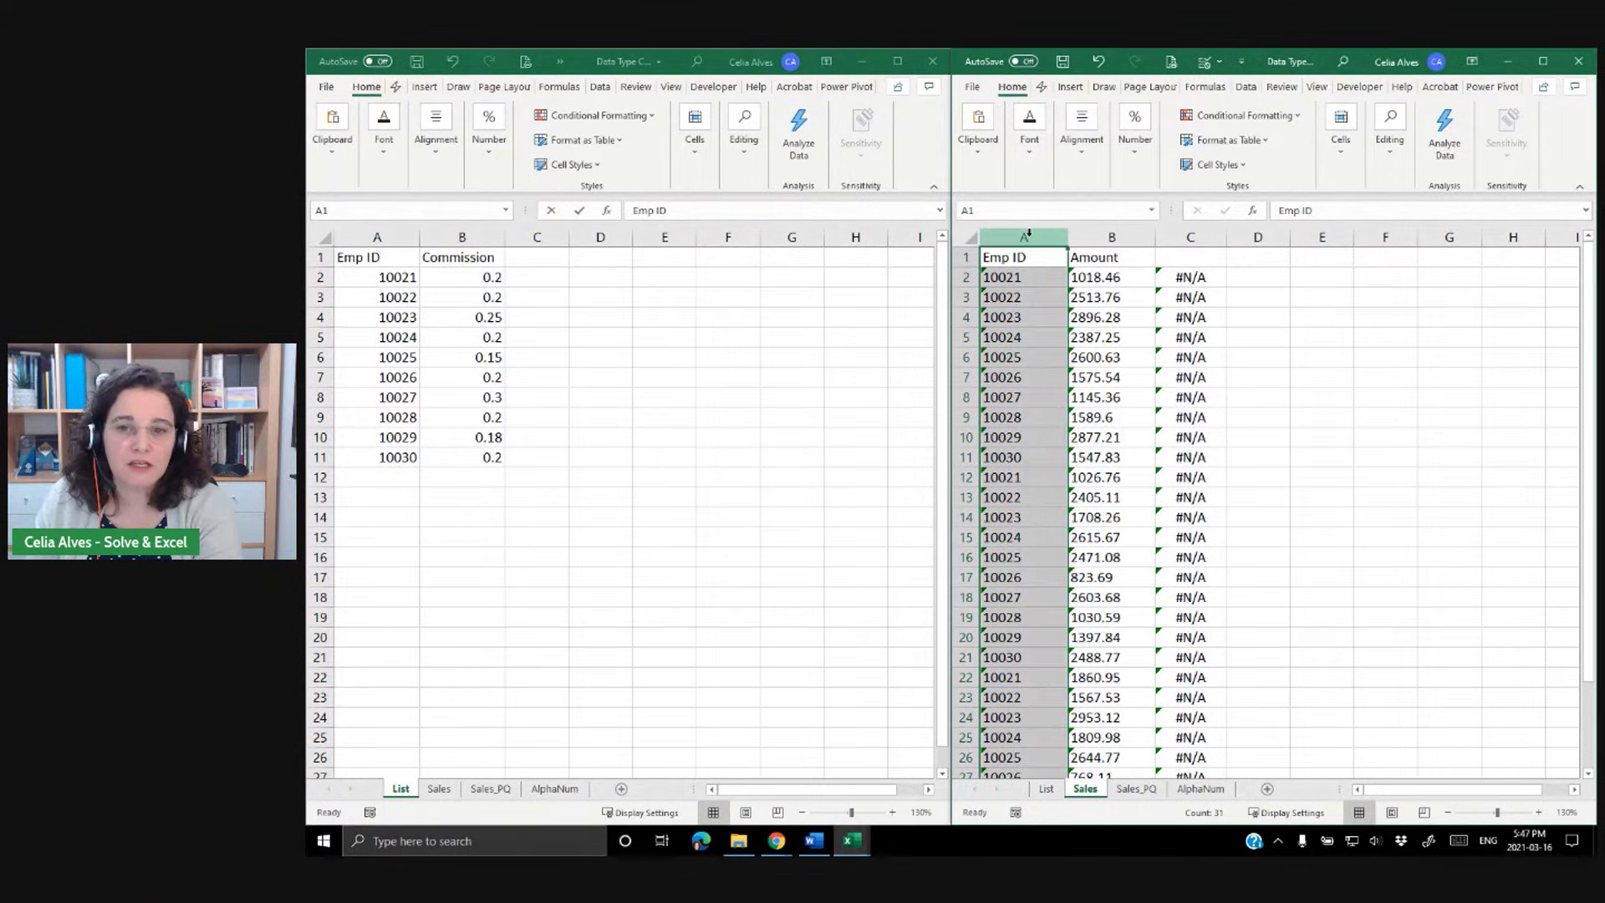
{"action": "left_click", "coordinate": [1542, 61]}
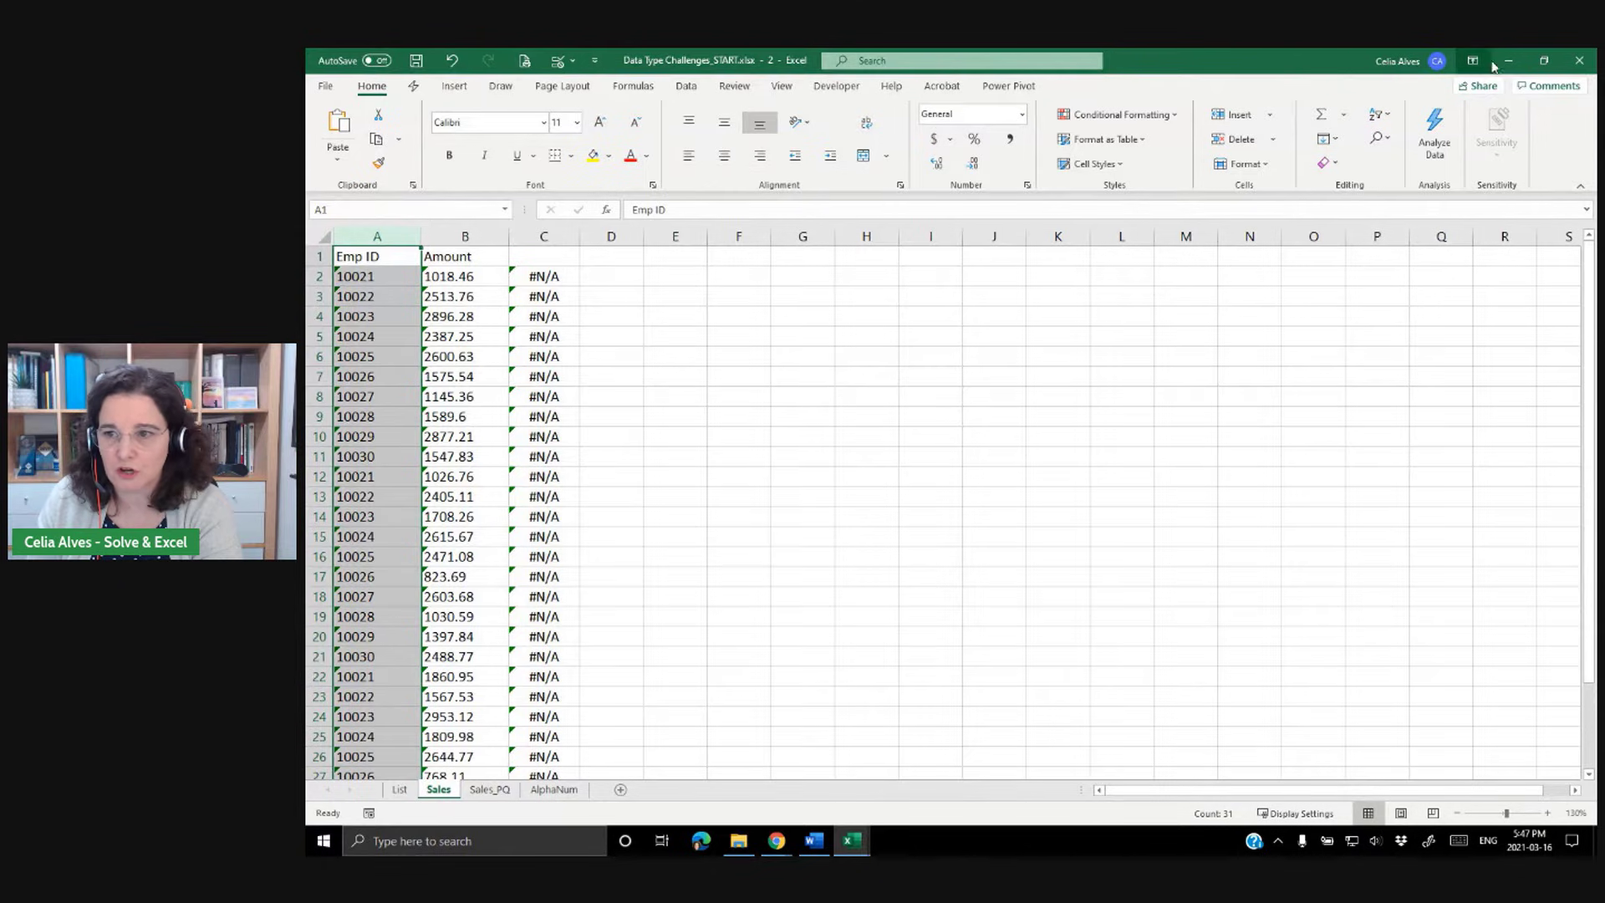
Step: Arrange the Sales window beside the List window to compare their Emp ID columns, and maximize the List window
{"action": "left_click", "coordinate": [1544, 61]}
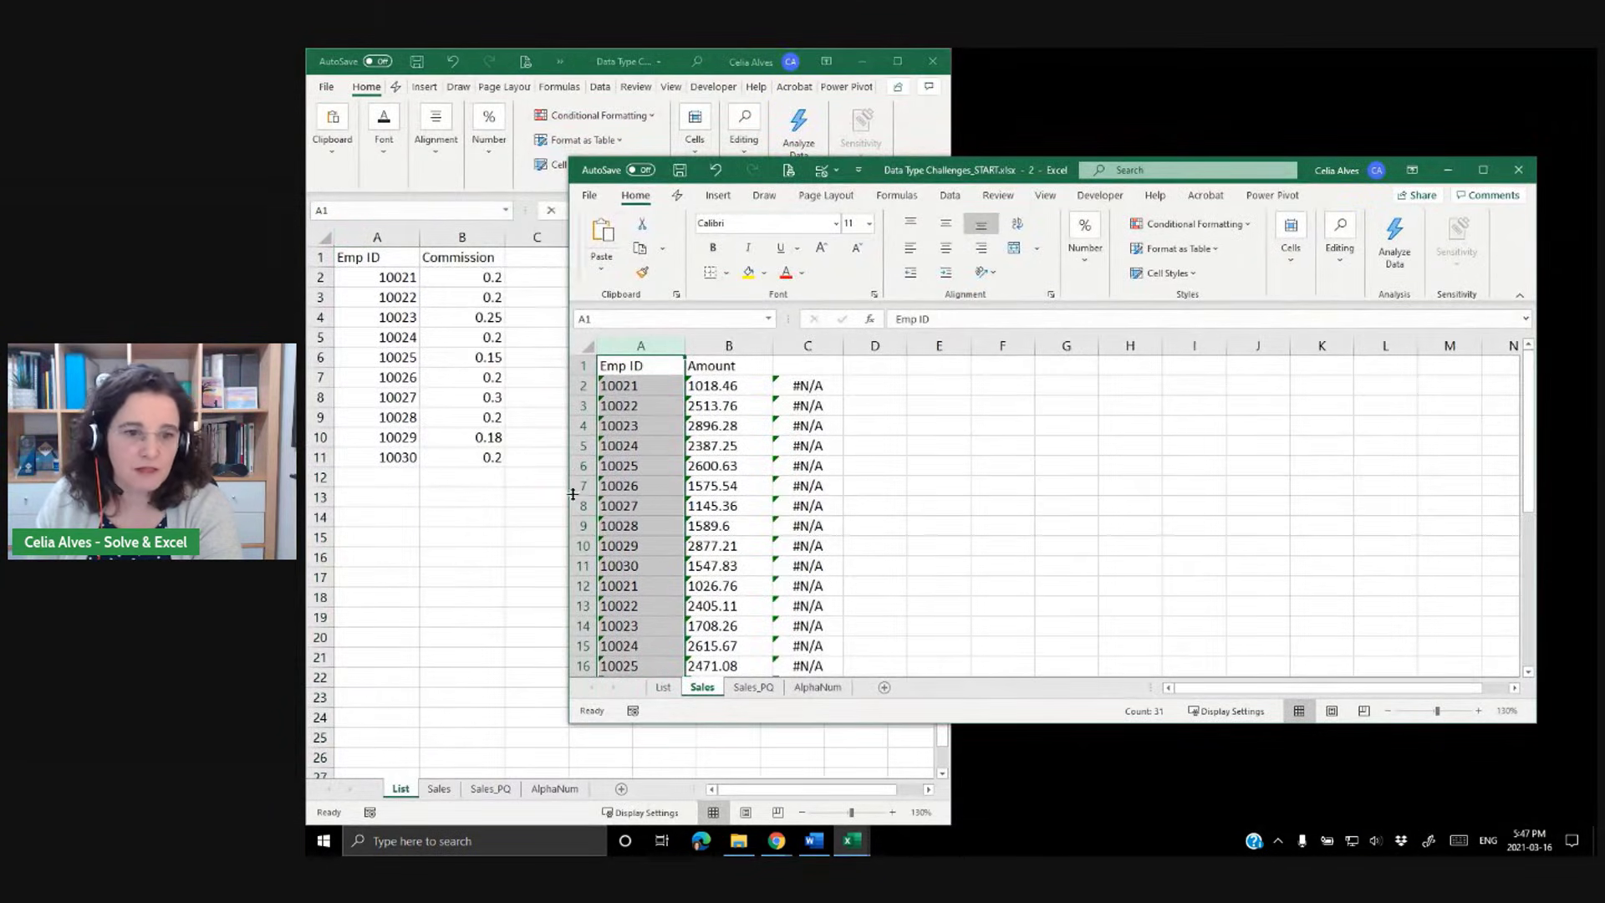
{"action": "key", "text": "super+Right"}
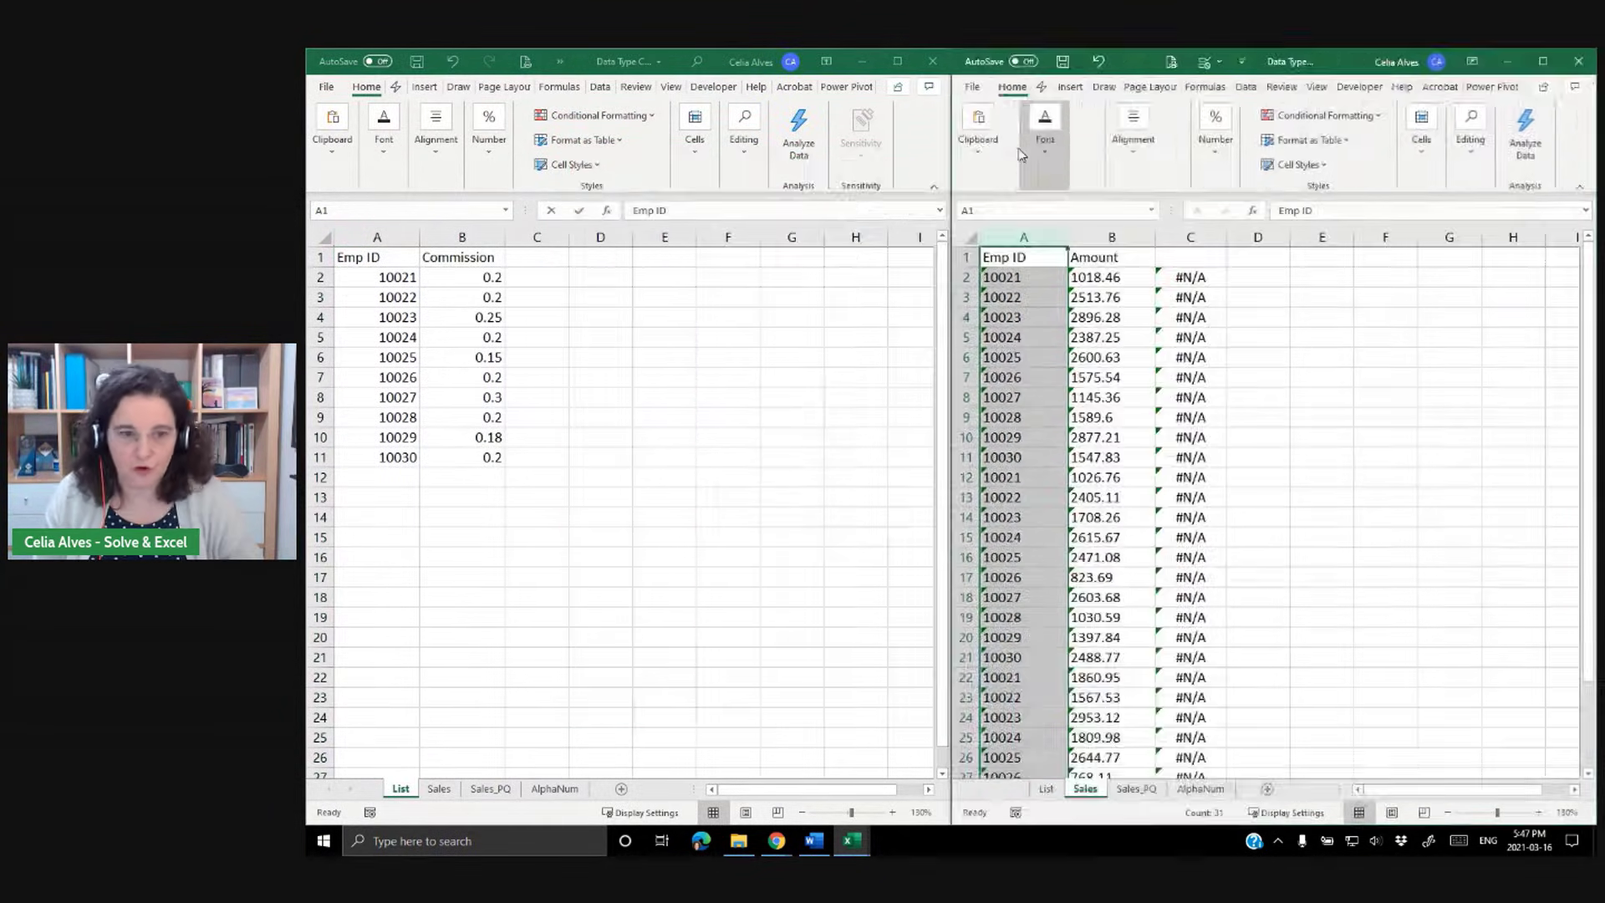
{"action": "left_click", "coordinate": [766, 298]}
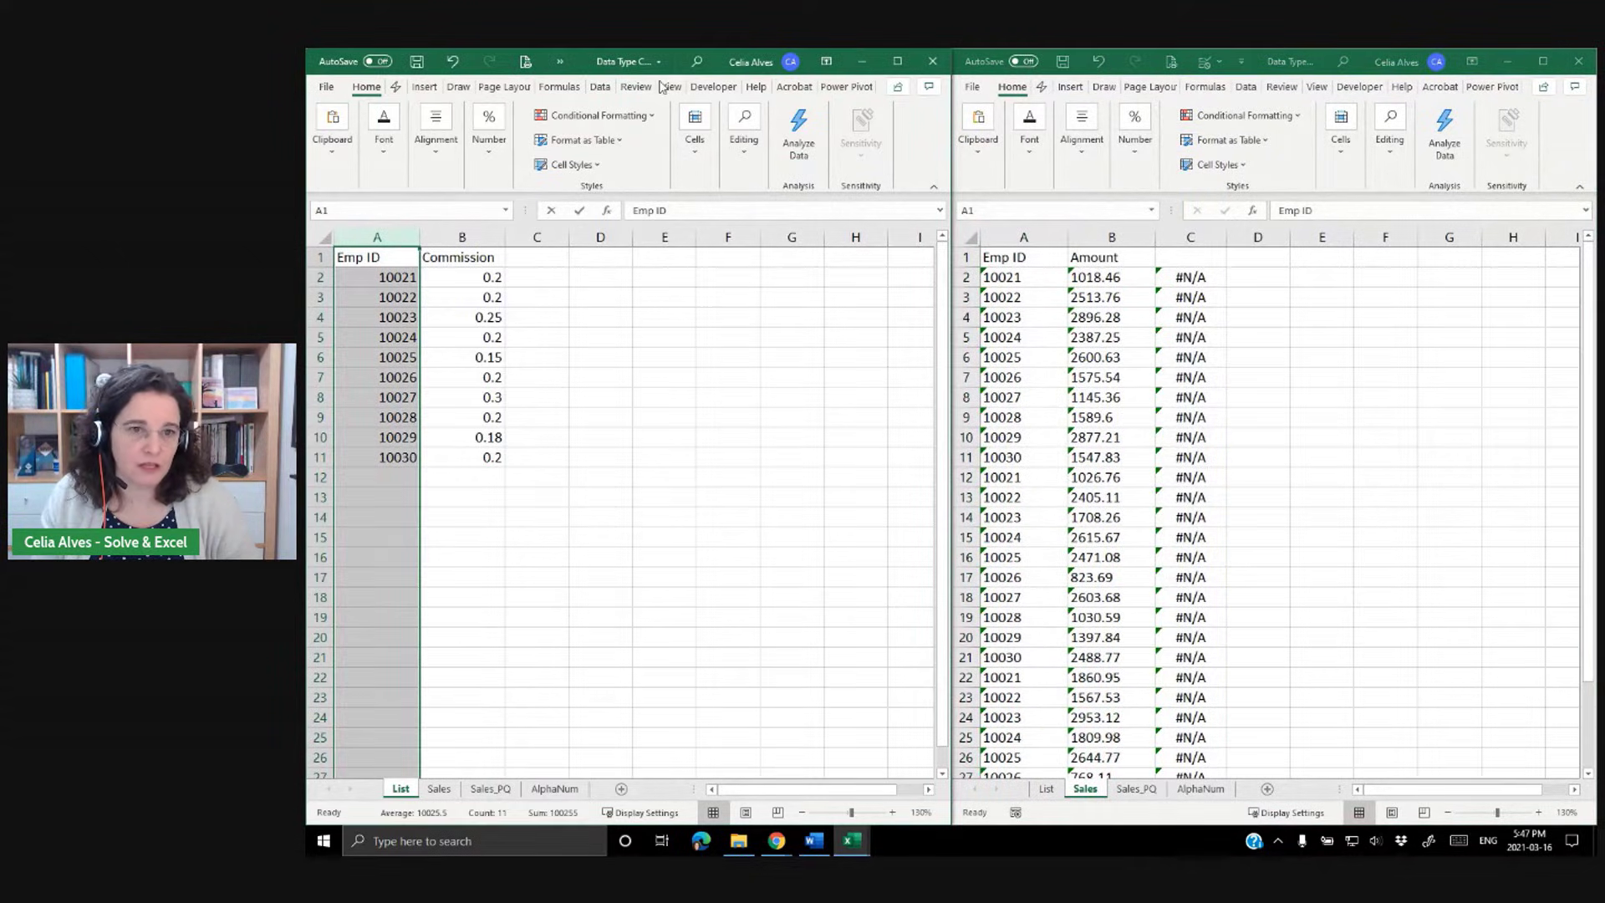
{"action": "left_click", "coordinate": [898, 61]}
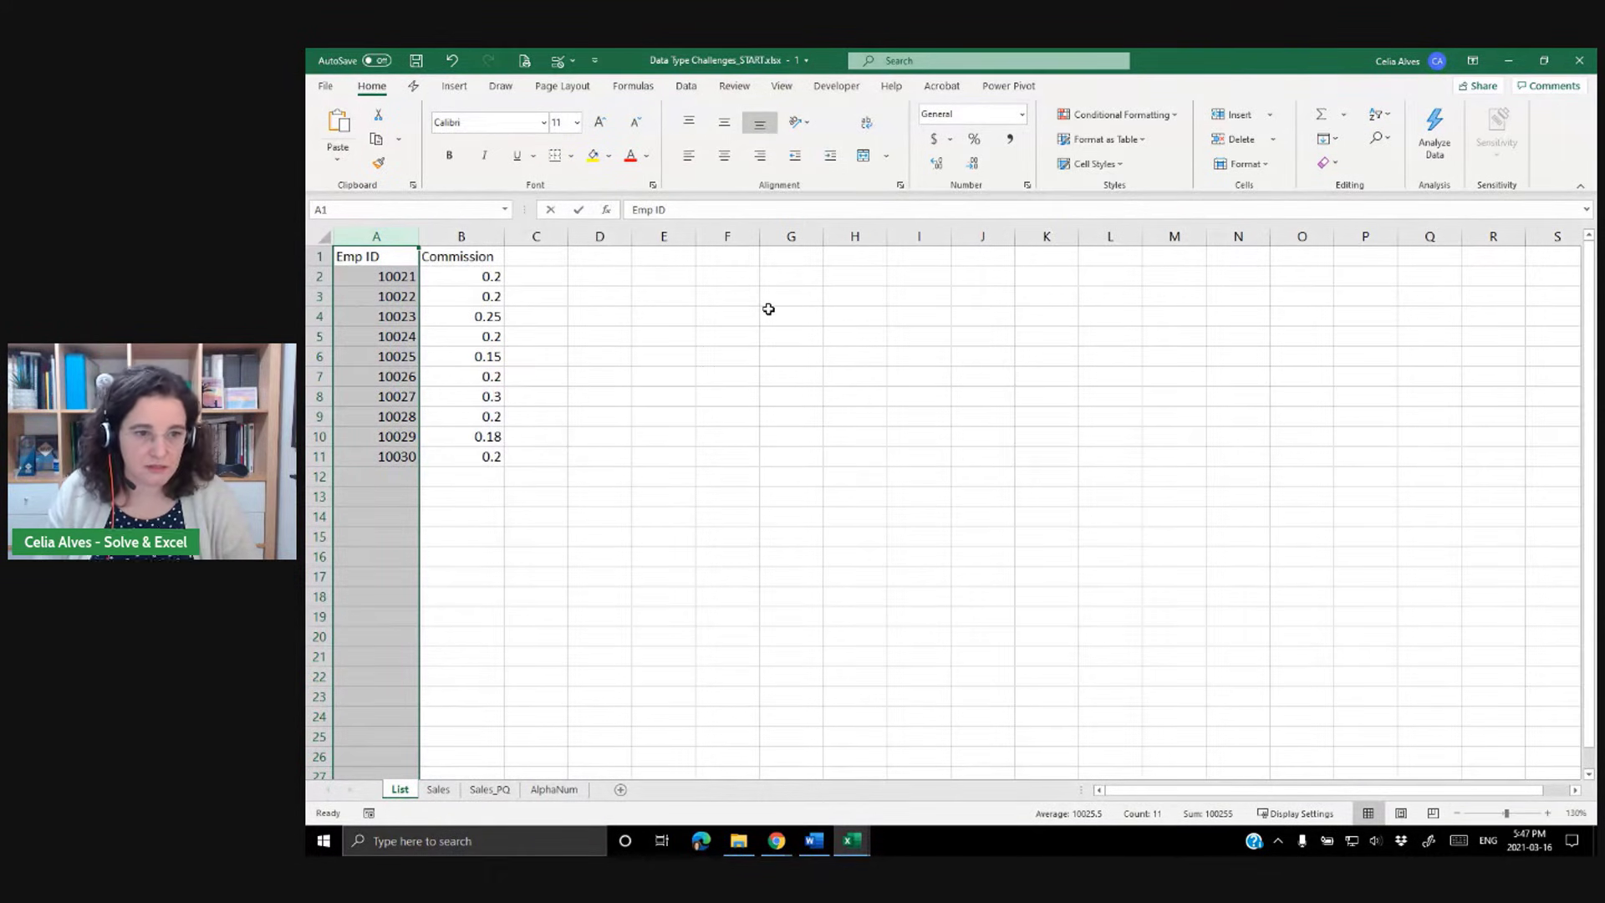
Step: Examine individual cells in the Emp ID and Commission columns of the List sheet, checking their stored values and number format
{"action": "left_click", "coordinate": [347, 275]}
{"action": "left_click", "coordinate": [368, 336]}
{"action": "left_click", "coordinate": [379, 389]}
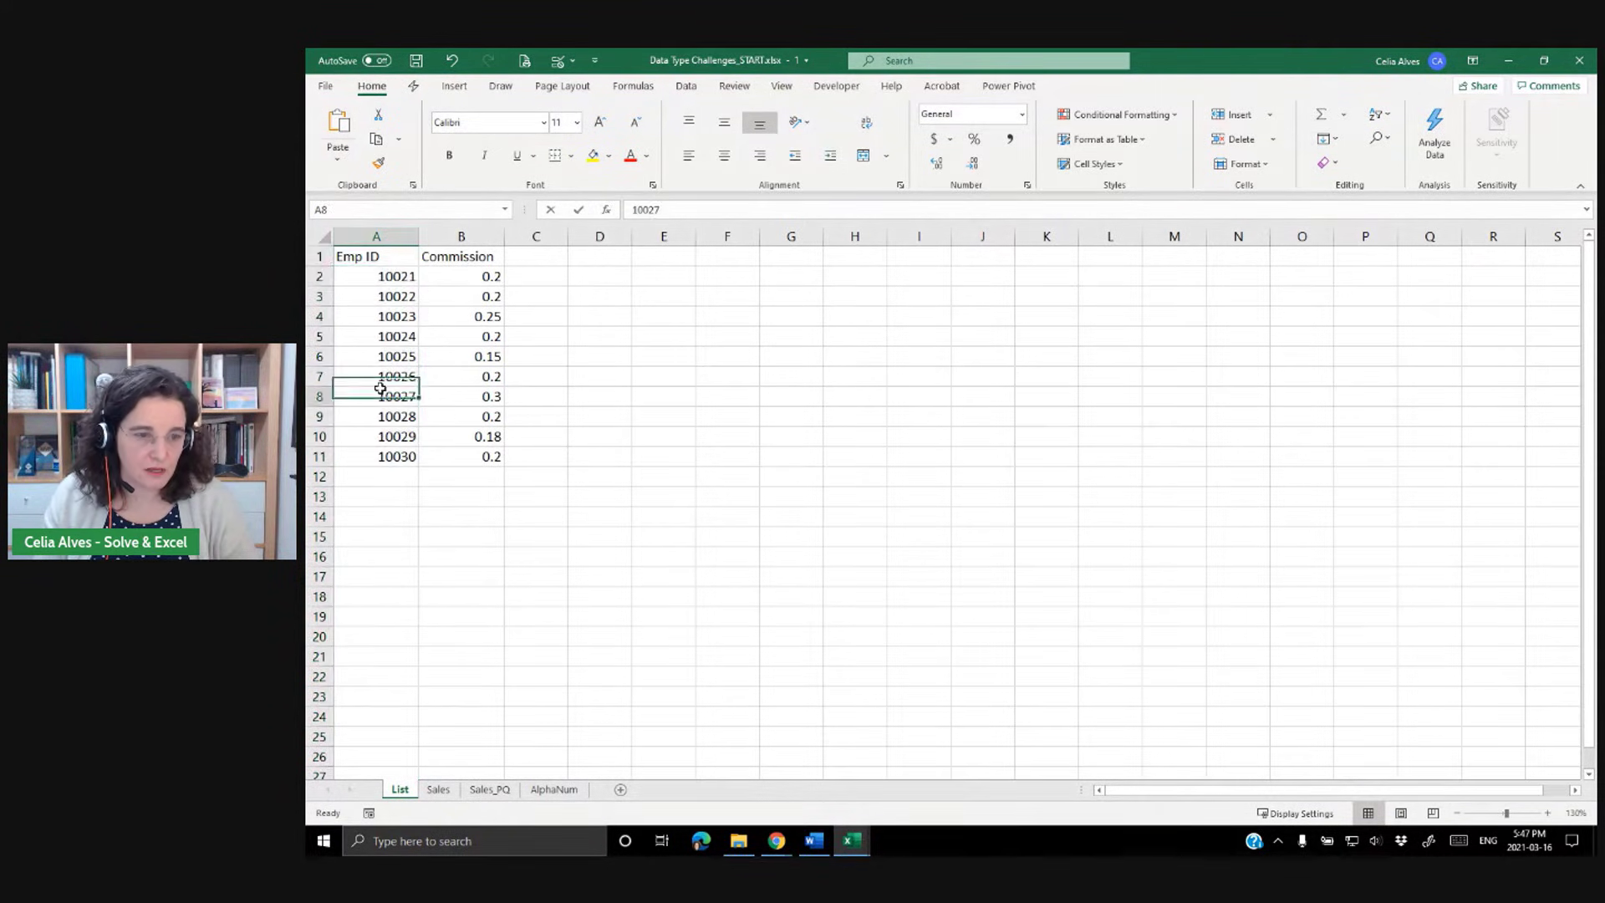
{"action": "left_click_drag", "start_coordinate": [377, 276], "coordinate": [470, 378]}
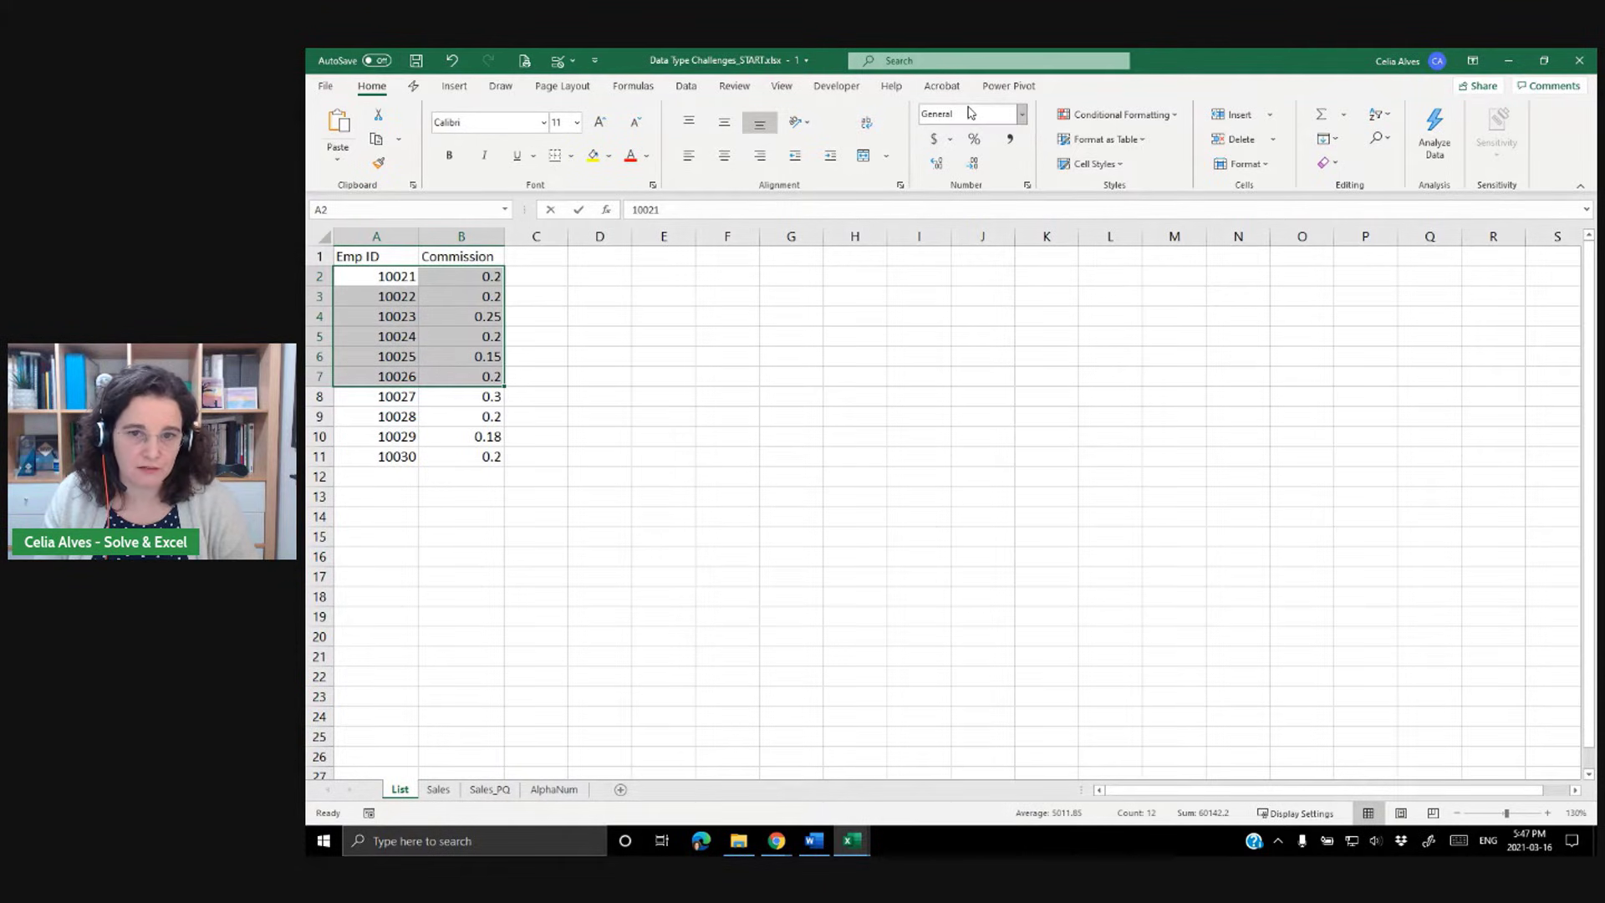
{"action": "left_click", "coordinate": [366, 331]}
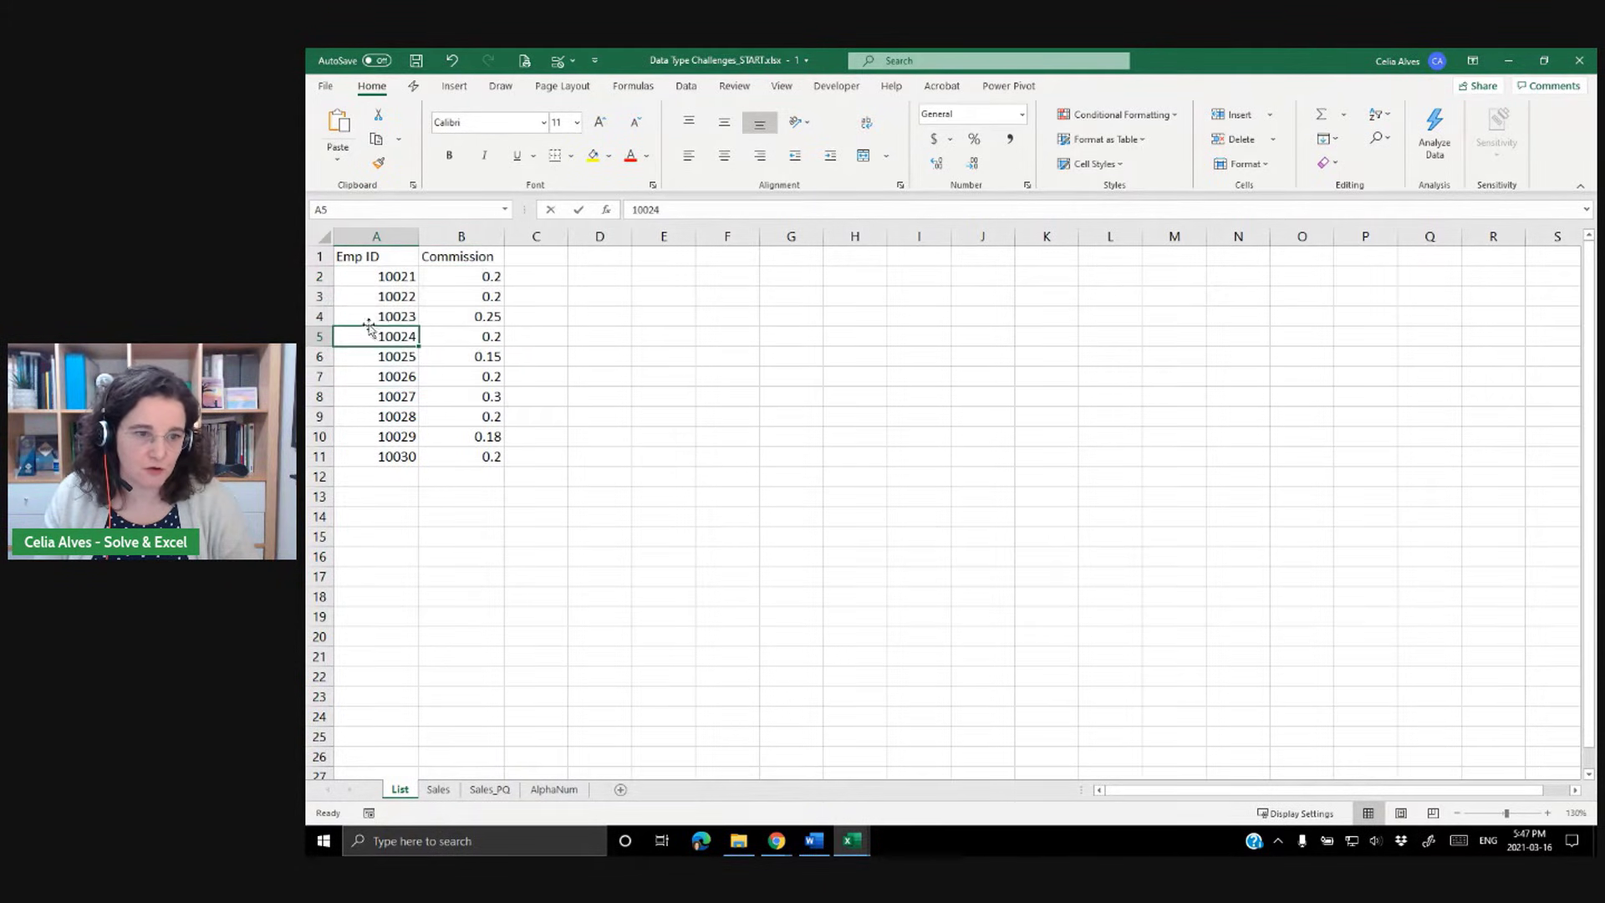
{"action": "left_click", "coordinate": [411, 293]}
{"action": "left_click", "coordinate": [467, 294]}
{"action": "left_click", "coordinate": [460, 360]}
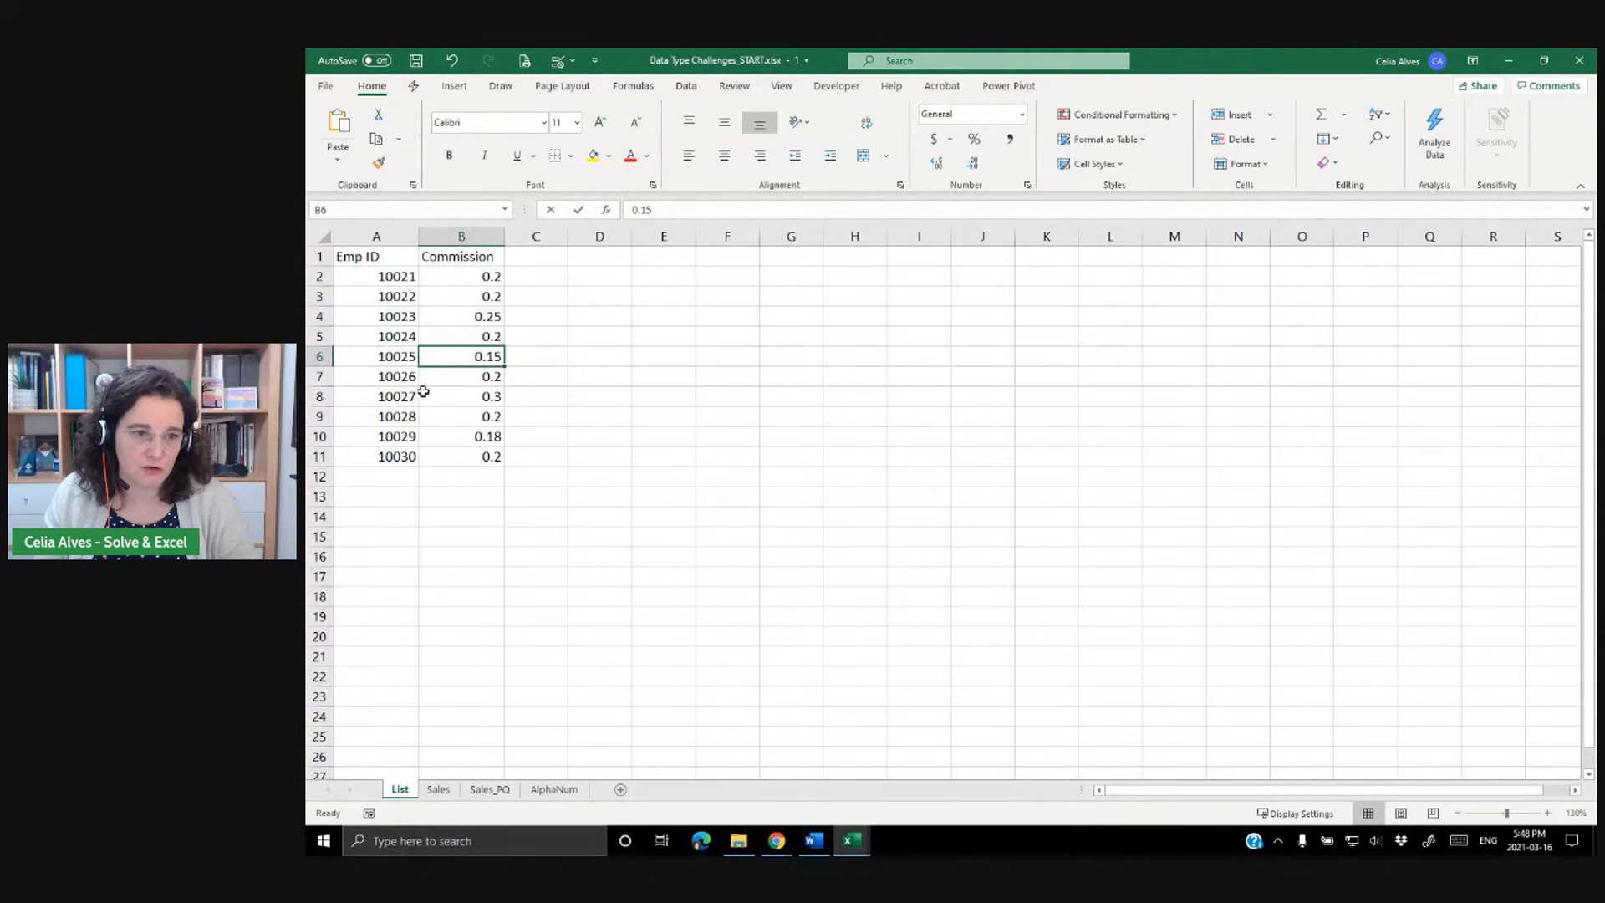
{"action": "left_click", "coordinate": [396, 411]}
{"action": "left_click", "coordinate": [430, 417]}
{"action": "left_click", "coordinate": [457, 319]}
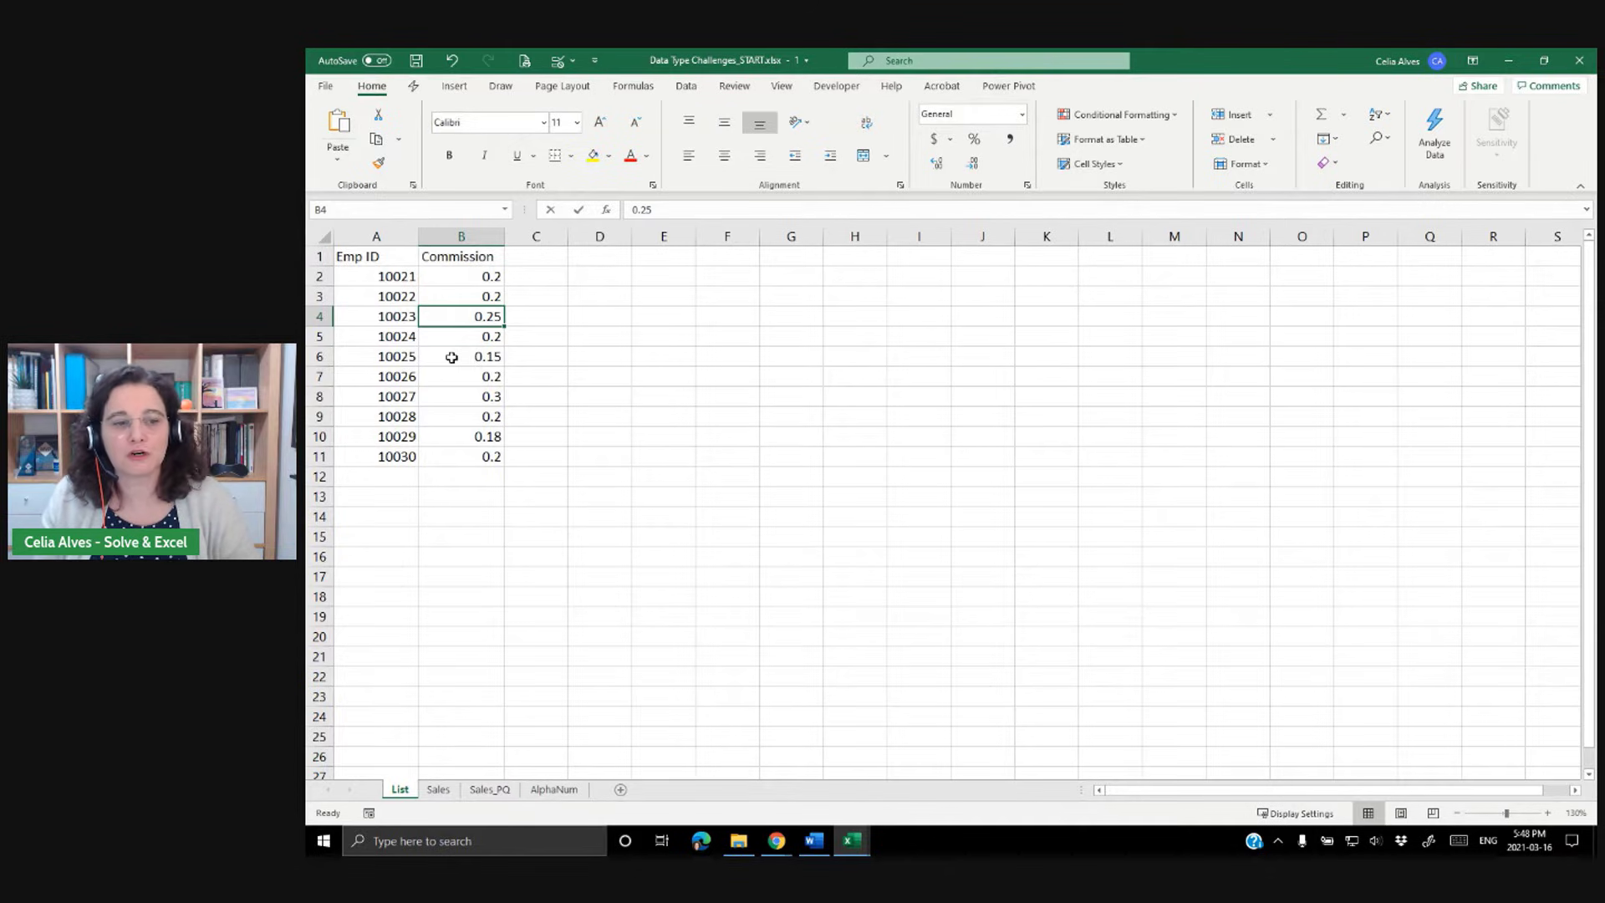
Step: Check the number format and alignment of the Emp ID and Commission values in A2:B11 on the List sheet
{"action": "left_click_drag", "start_coordinate": [392, 277], "coordinate": [455, 449]}
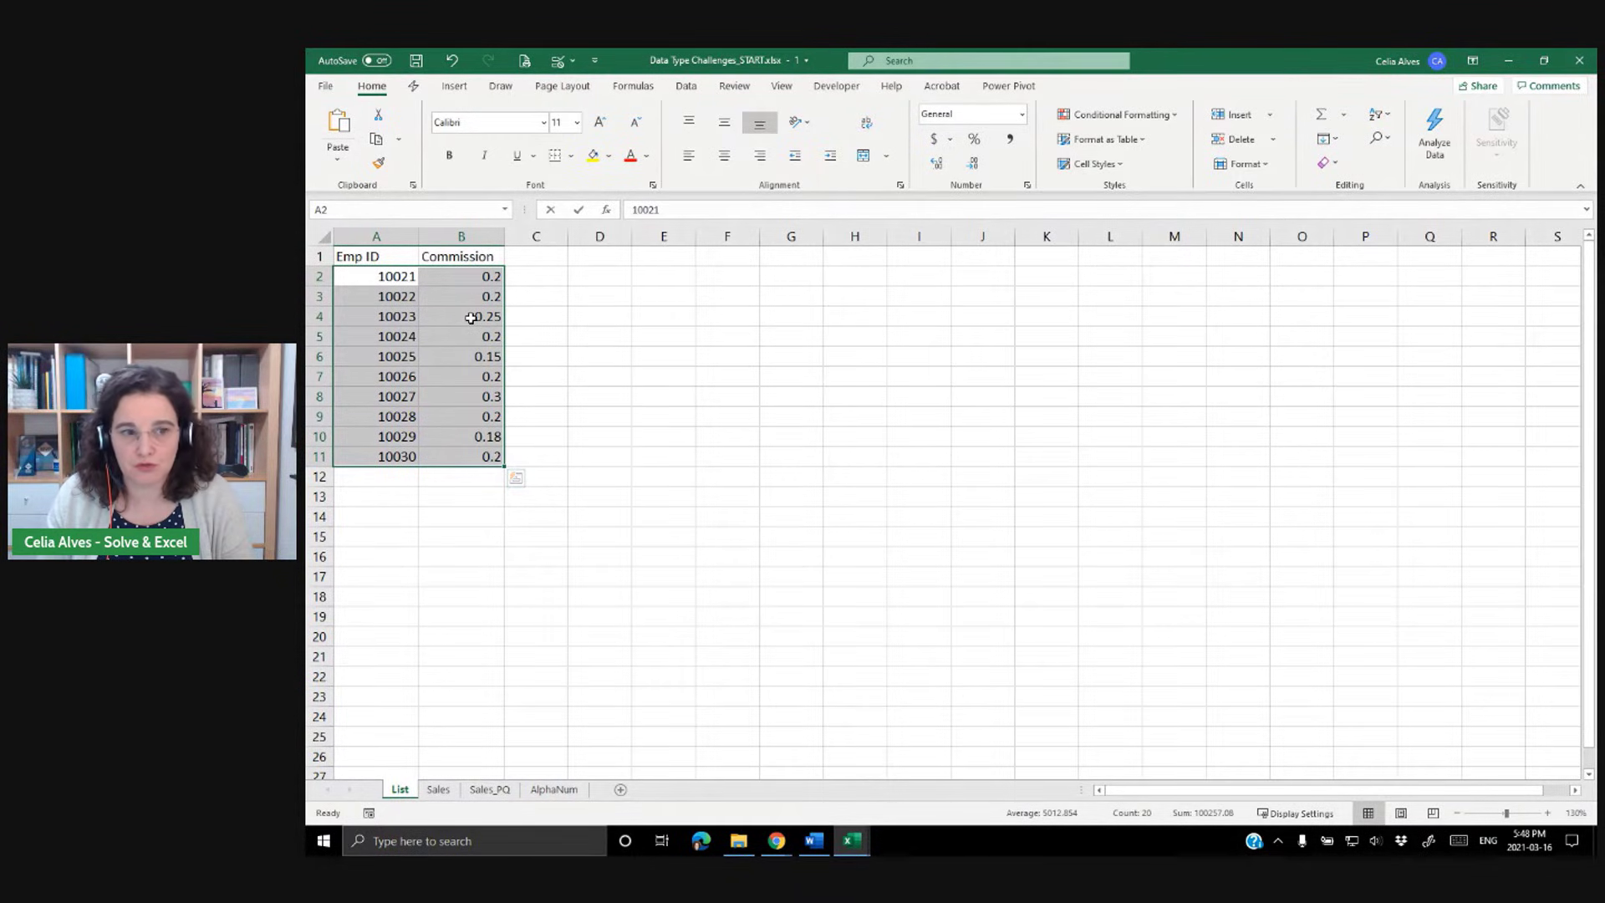
{"action": "left_click", "coordinate": [1021, 114]}
{"action": "left_click", "coordinate": [441, 309]}
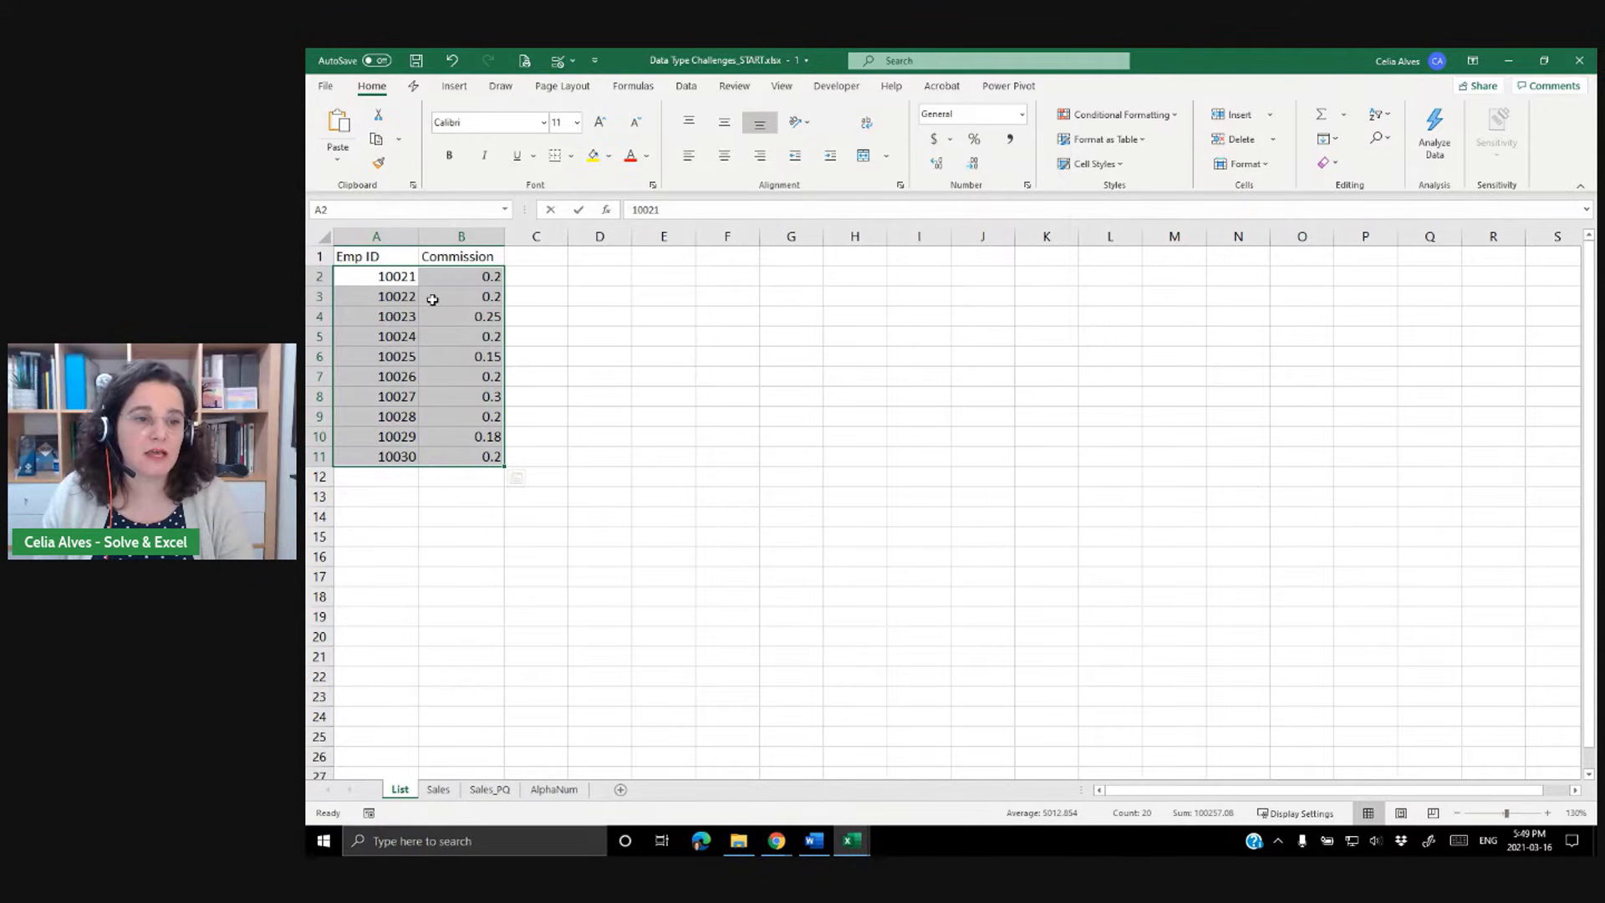
{"action": "left_click", "coordinate": [377, 279]}
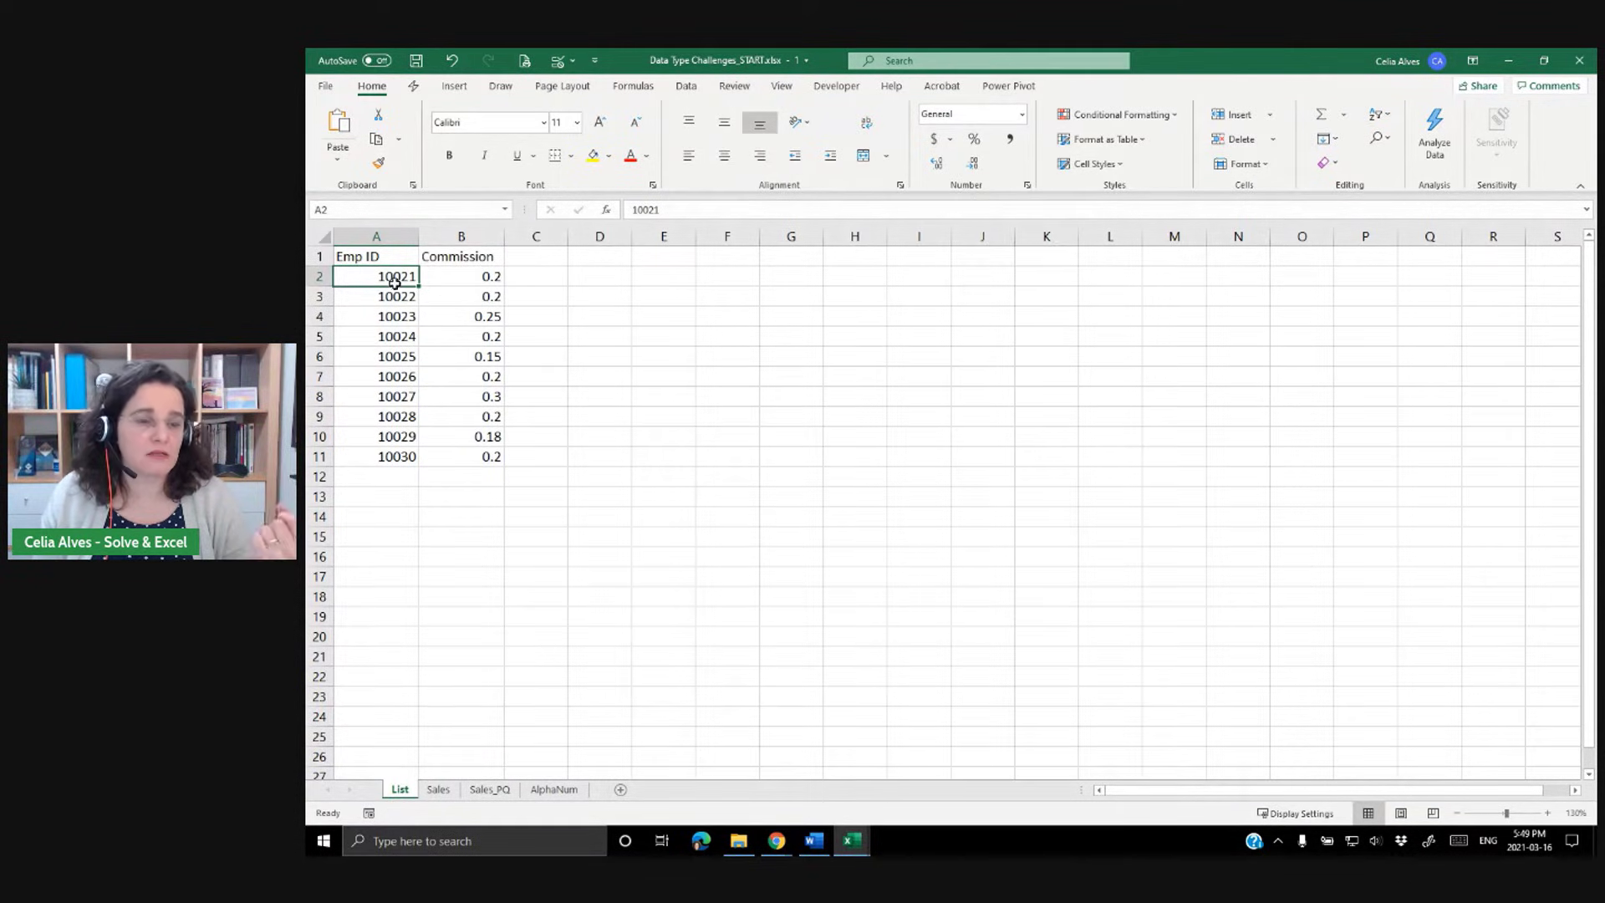
{"action": "left_click_drag", "start_coordinate": [392, 279], "coordinate": [393, 457]}
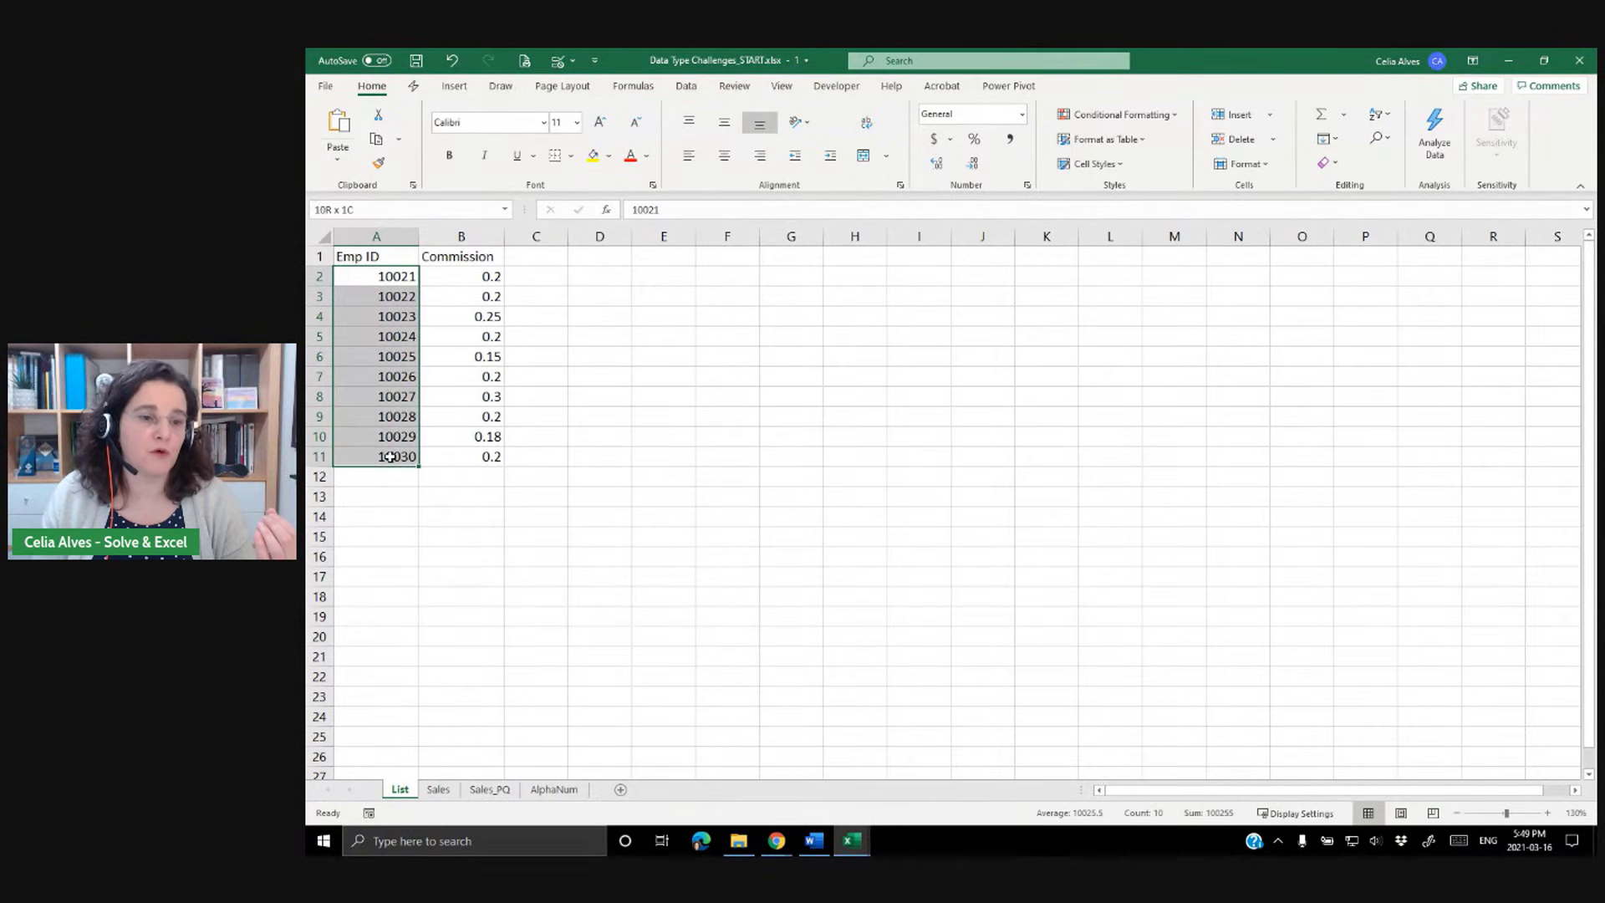
{"action": "left_click_drag", "start_coordinate": [487, 276], "coordinate": [437, 453]}
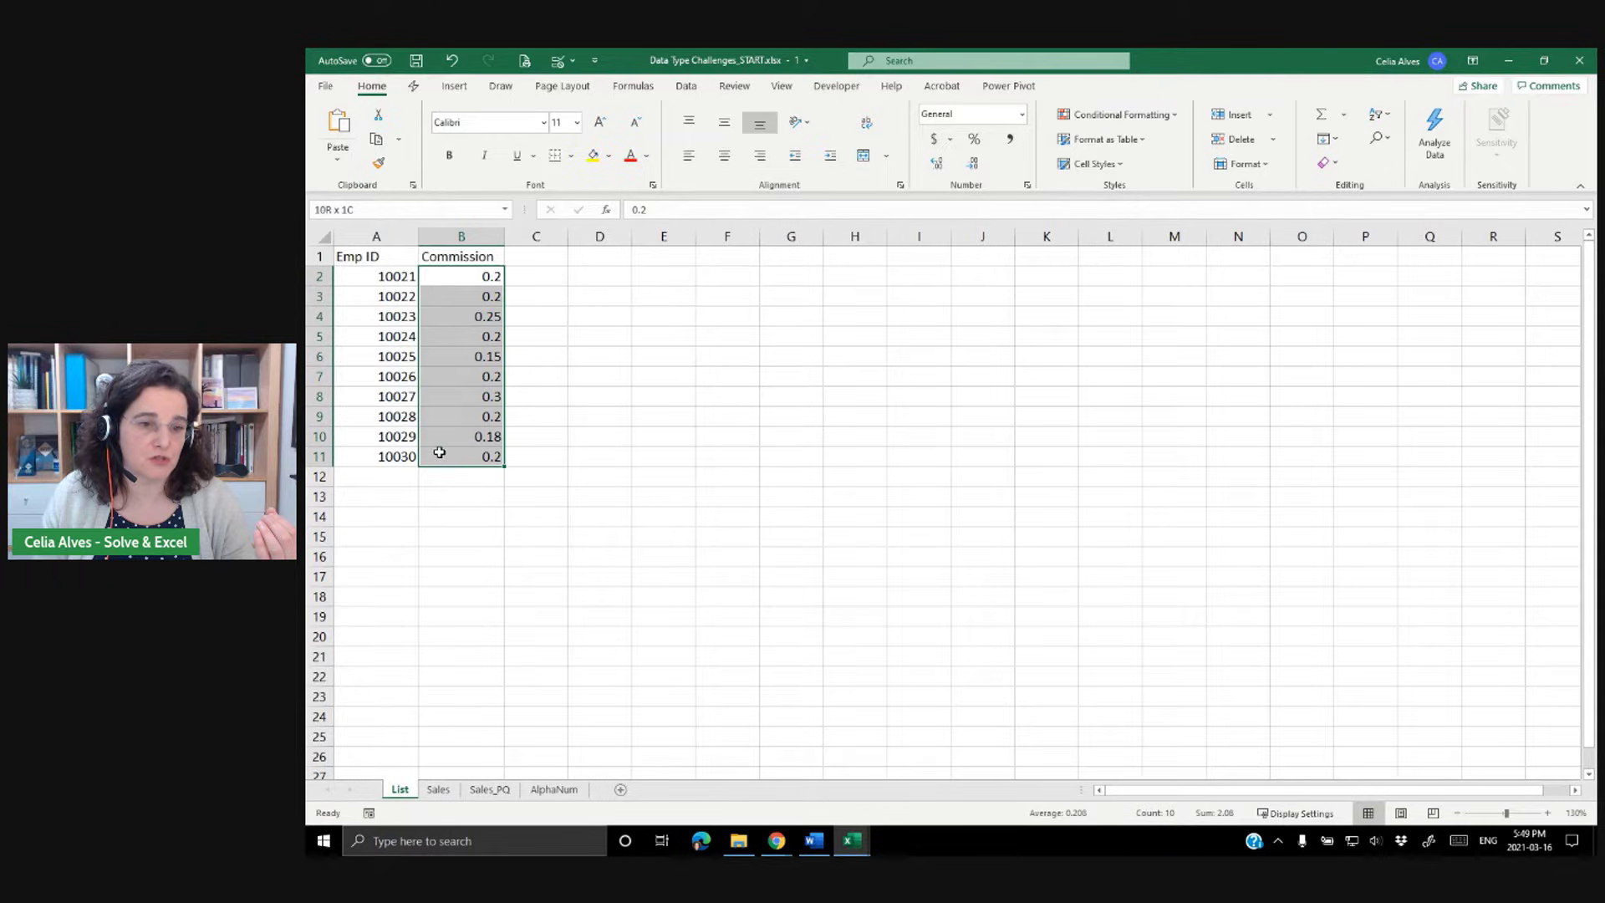
{"action": "left_click", "coordinate": [389, 335]}
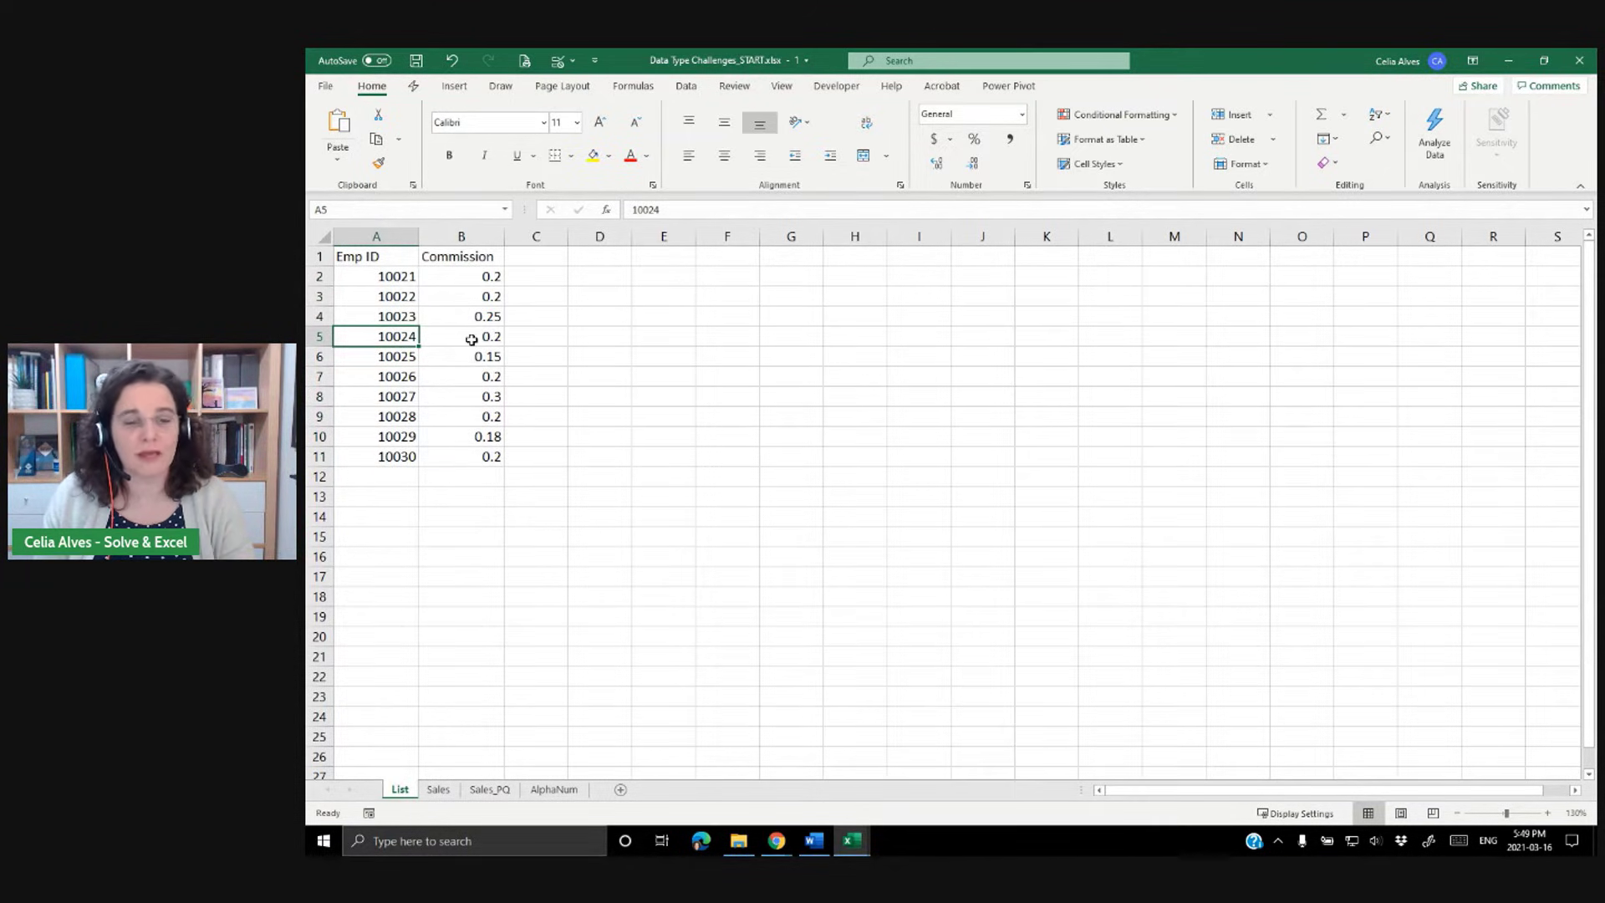
{"action": "left_click", "coordinate": [367, 277]}
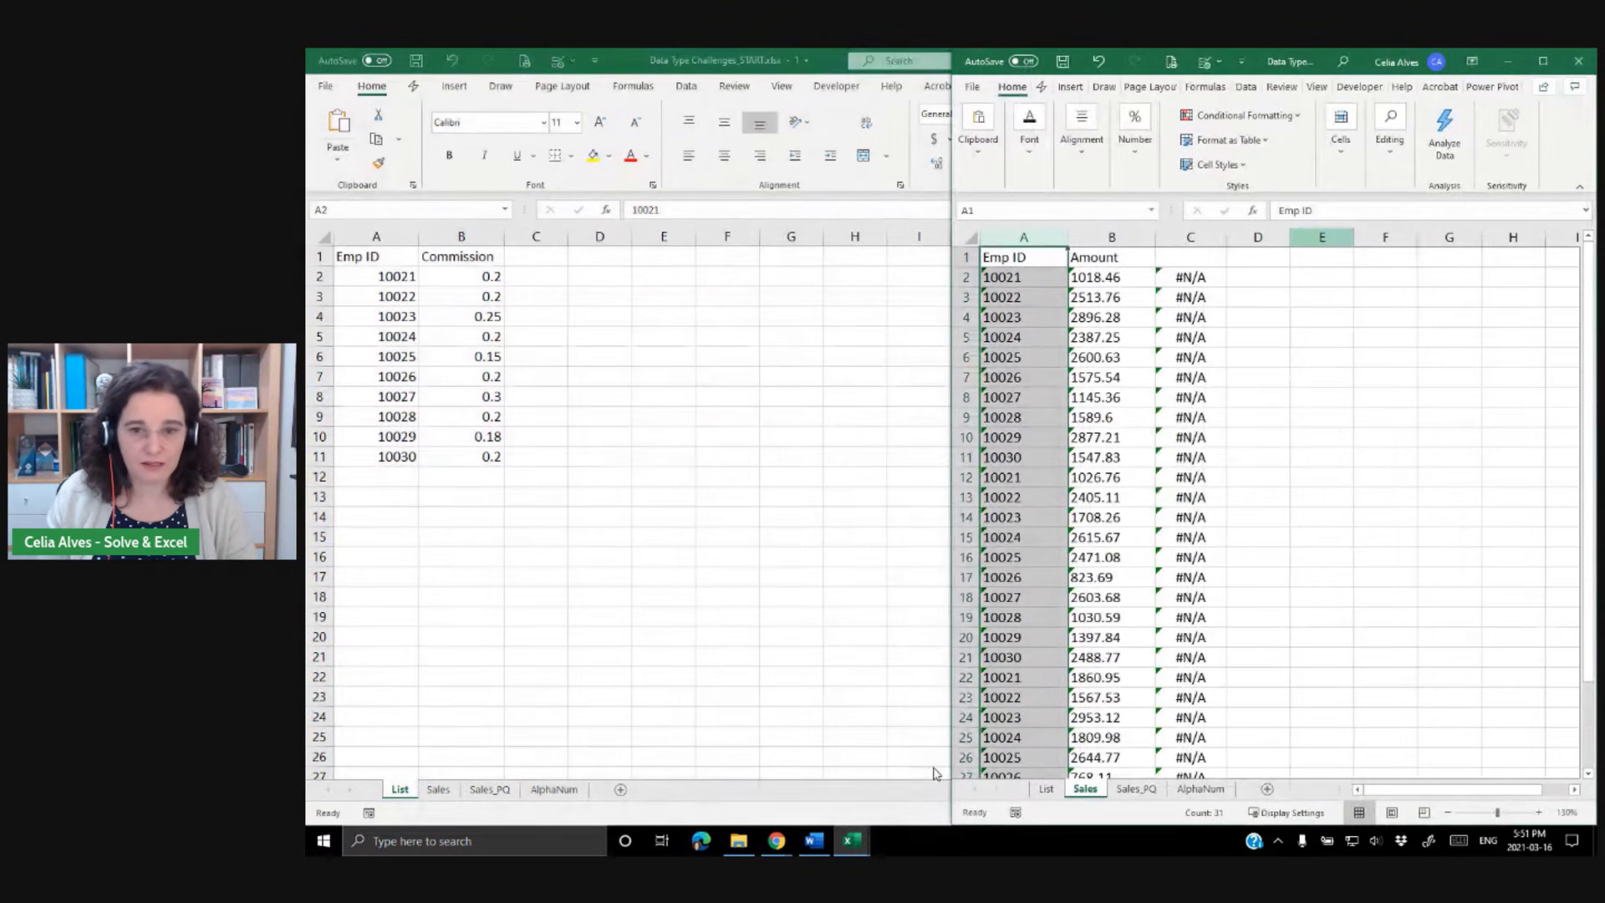
Step: Compare the Emp ID cells on the Sales sheet with A2:A11 on the List sheet, with both windows side by side
{"action": "left_click", "coordinate": [1047, 274]}
{"action": "left_click", "coordinate": [1023, 301]}
{"action": "left_click", "coordinate": [1022, 372]}
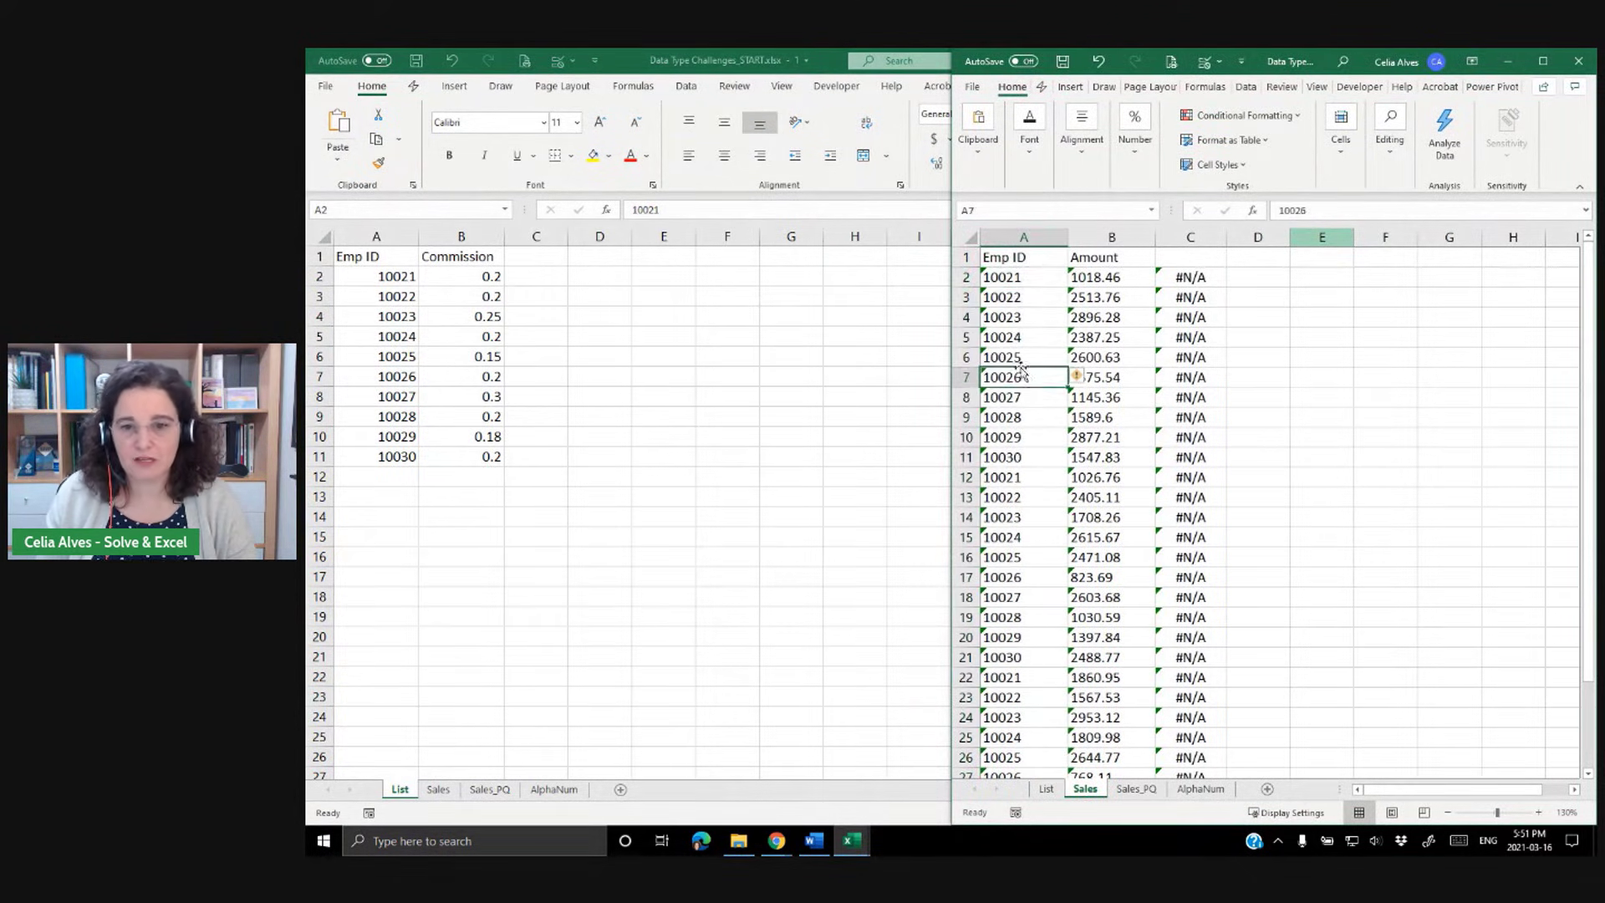
{"action": "left_click_drag", "start_coordinate": [368, 277], "coordinate": [366, 456]}
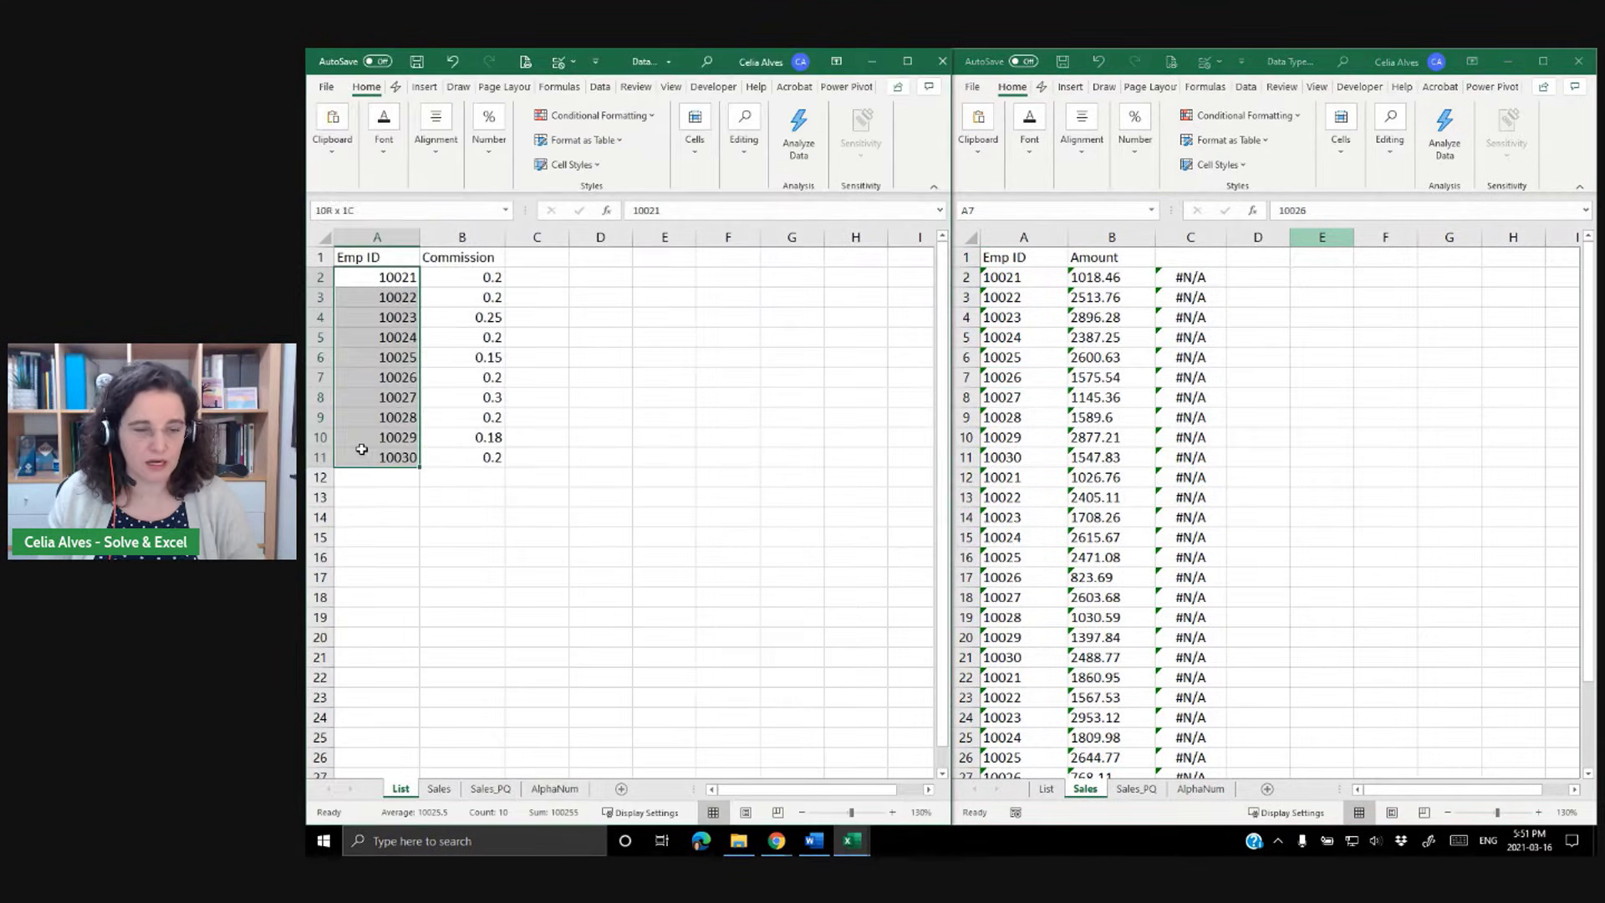
Step: Left-align the commission values in B2:B11 on the List sheet and remove that alignment again
{"action": "left_click_drag", "start_coordinate": [466, 276], "coordinate": [469, 459]}
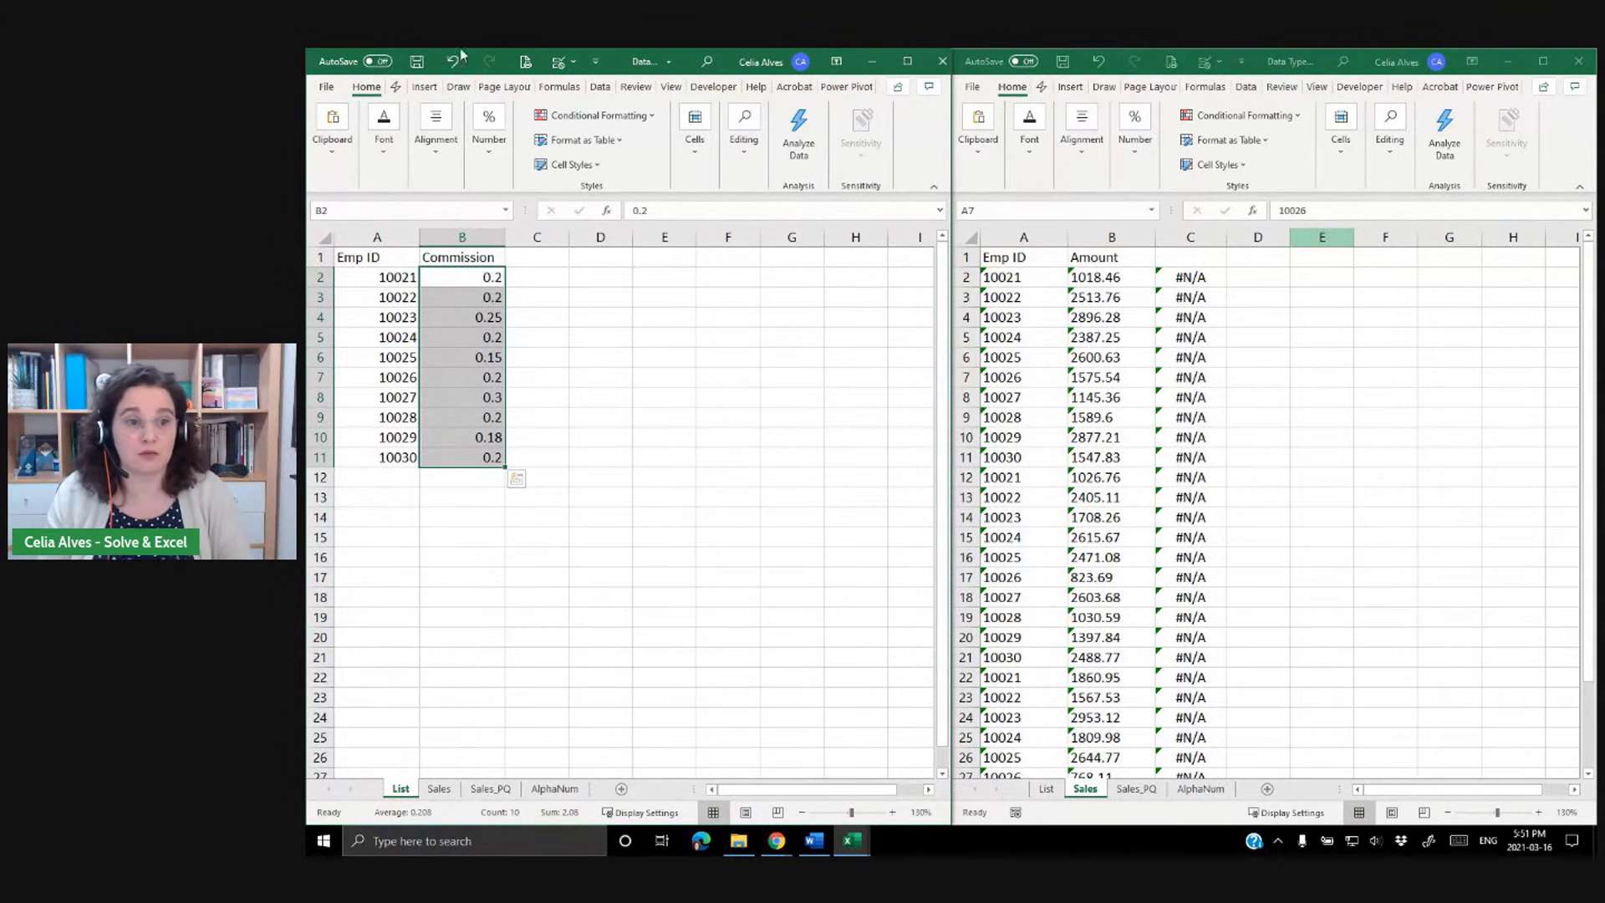
{"action": "left_click", "coordinate": [436, 126]}
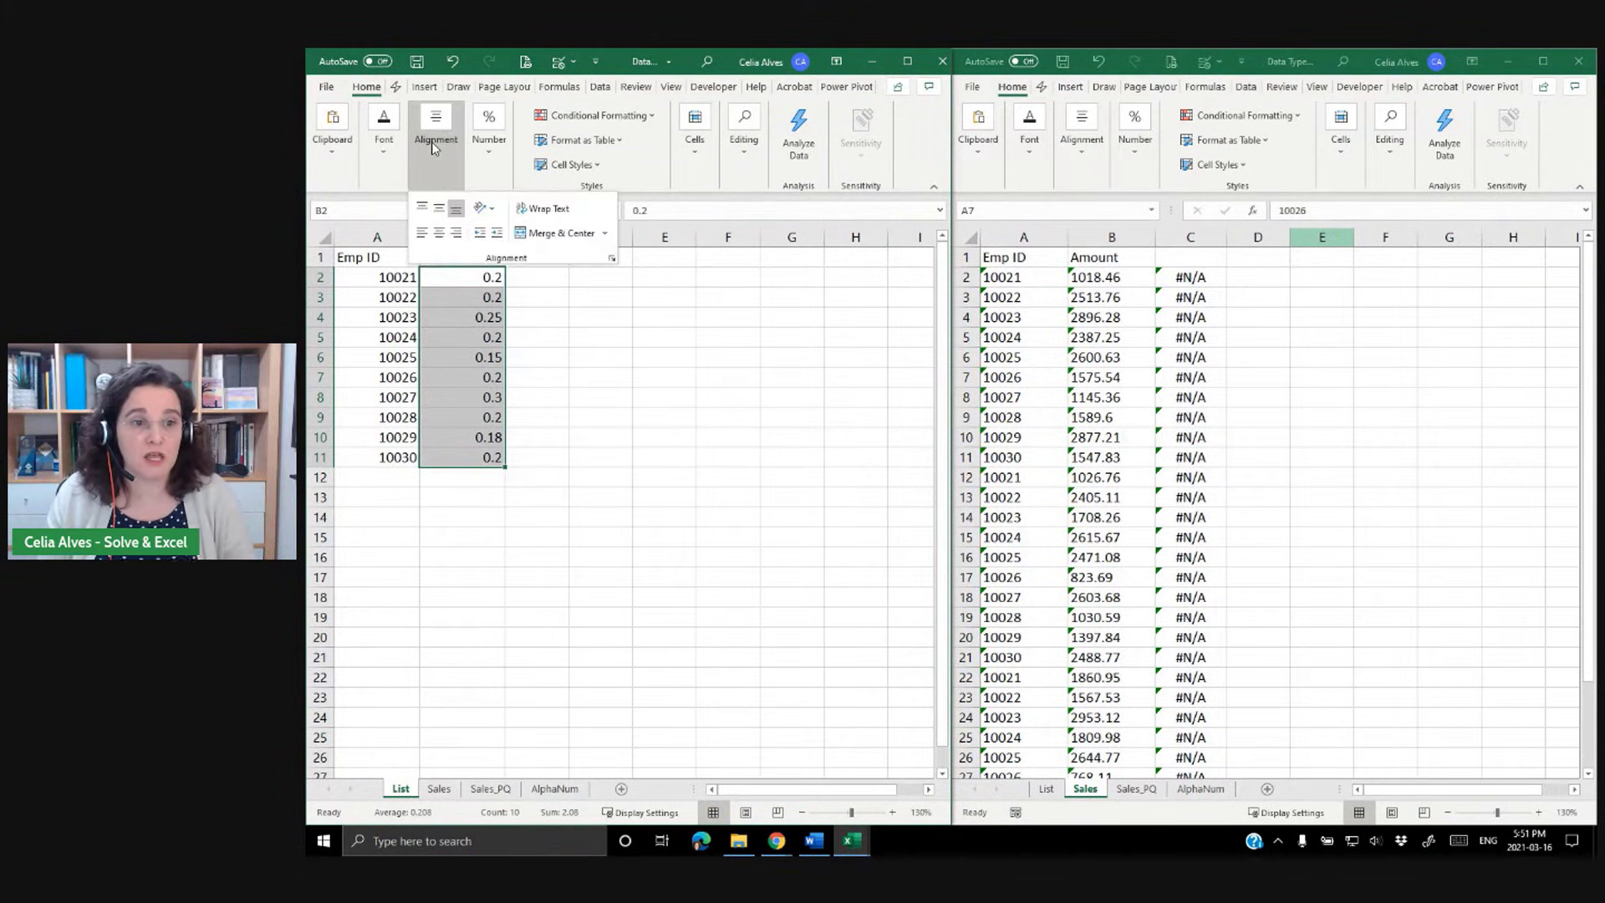
{"action": "left_click", "coordinate": [421, 233]}
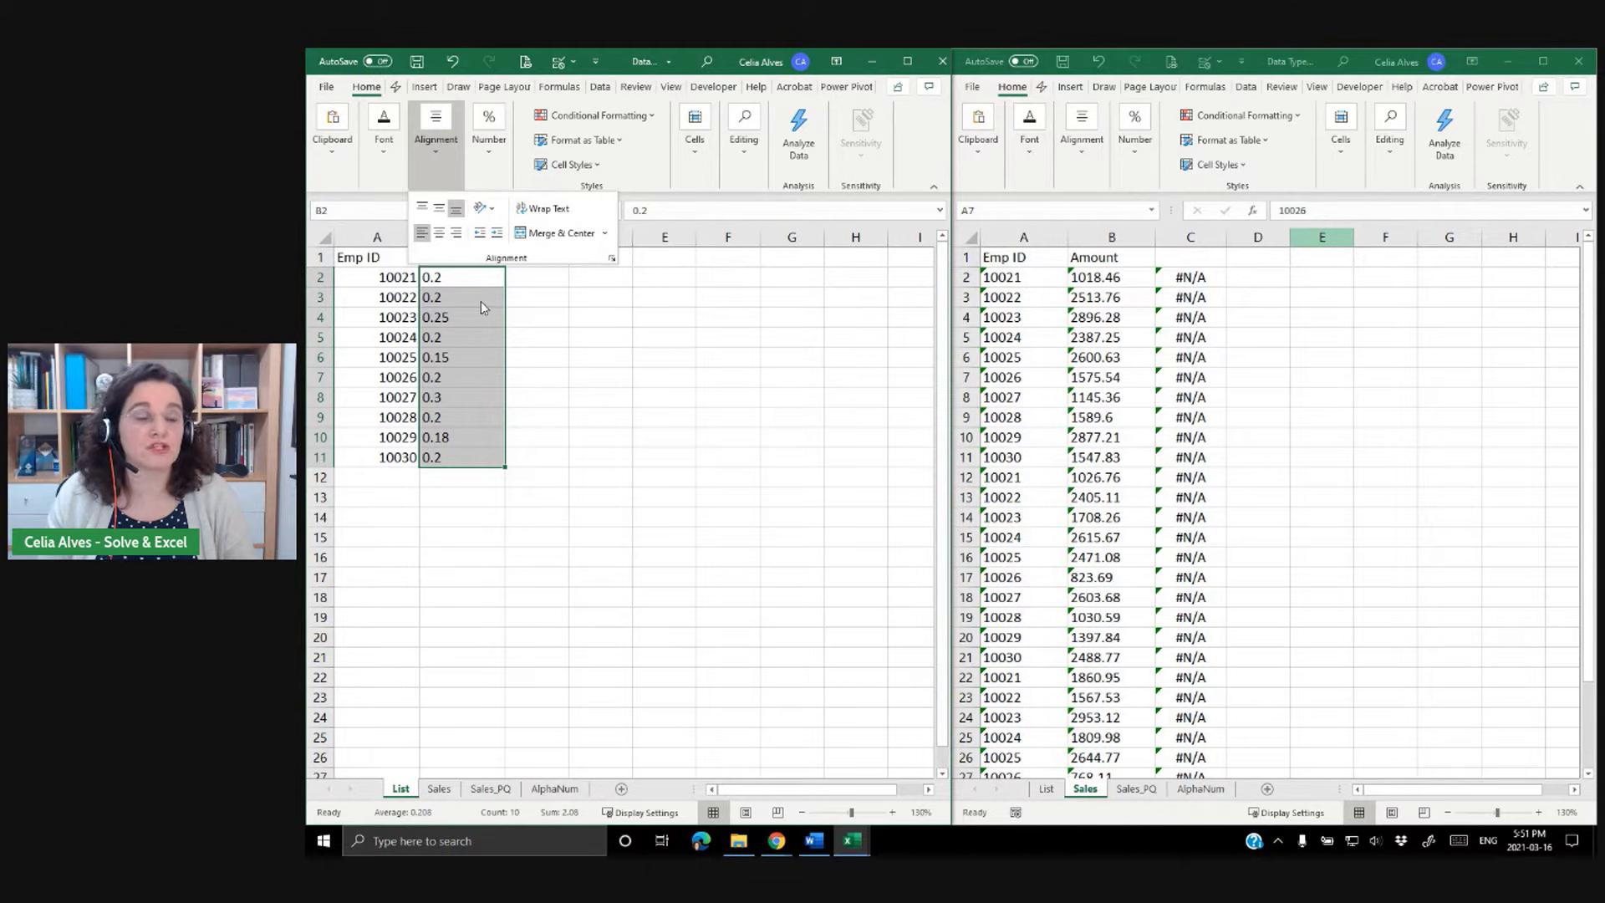
{"action": "left_click", "coordinate": [422, 233]}
{"action": "left_click", "coordinate": [595, 344]}
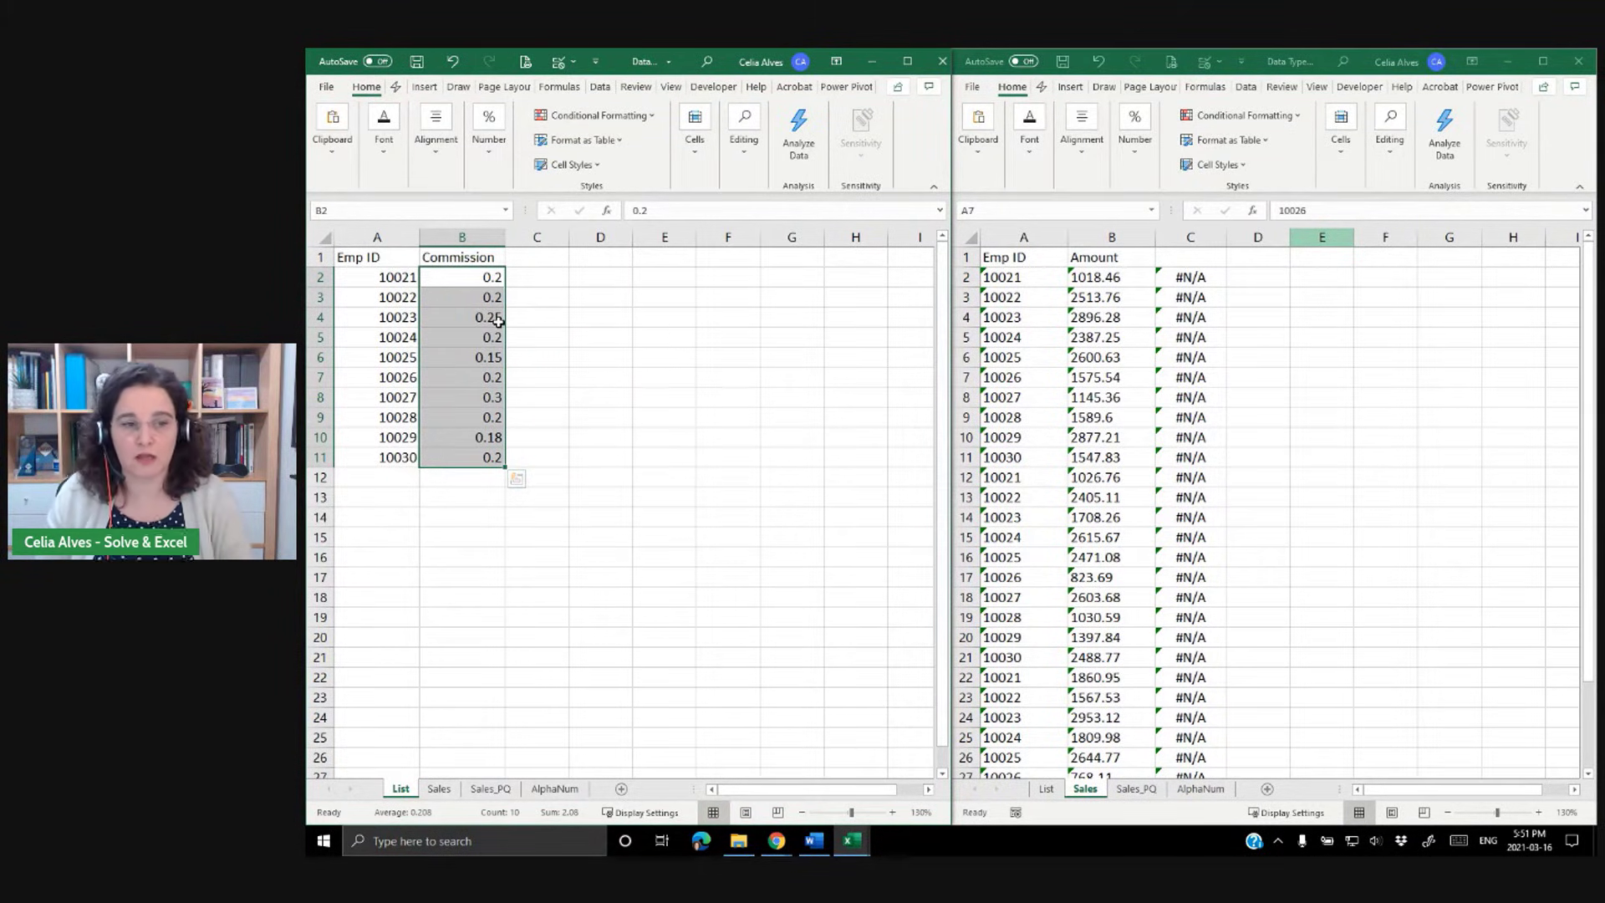
Step: Examine the error indicator on A2 of the Sales sheet and inspect the VLOOKUP formula in C2
{"action": "left_click", "coordinate": [1057, 258]}
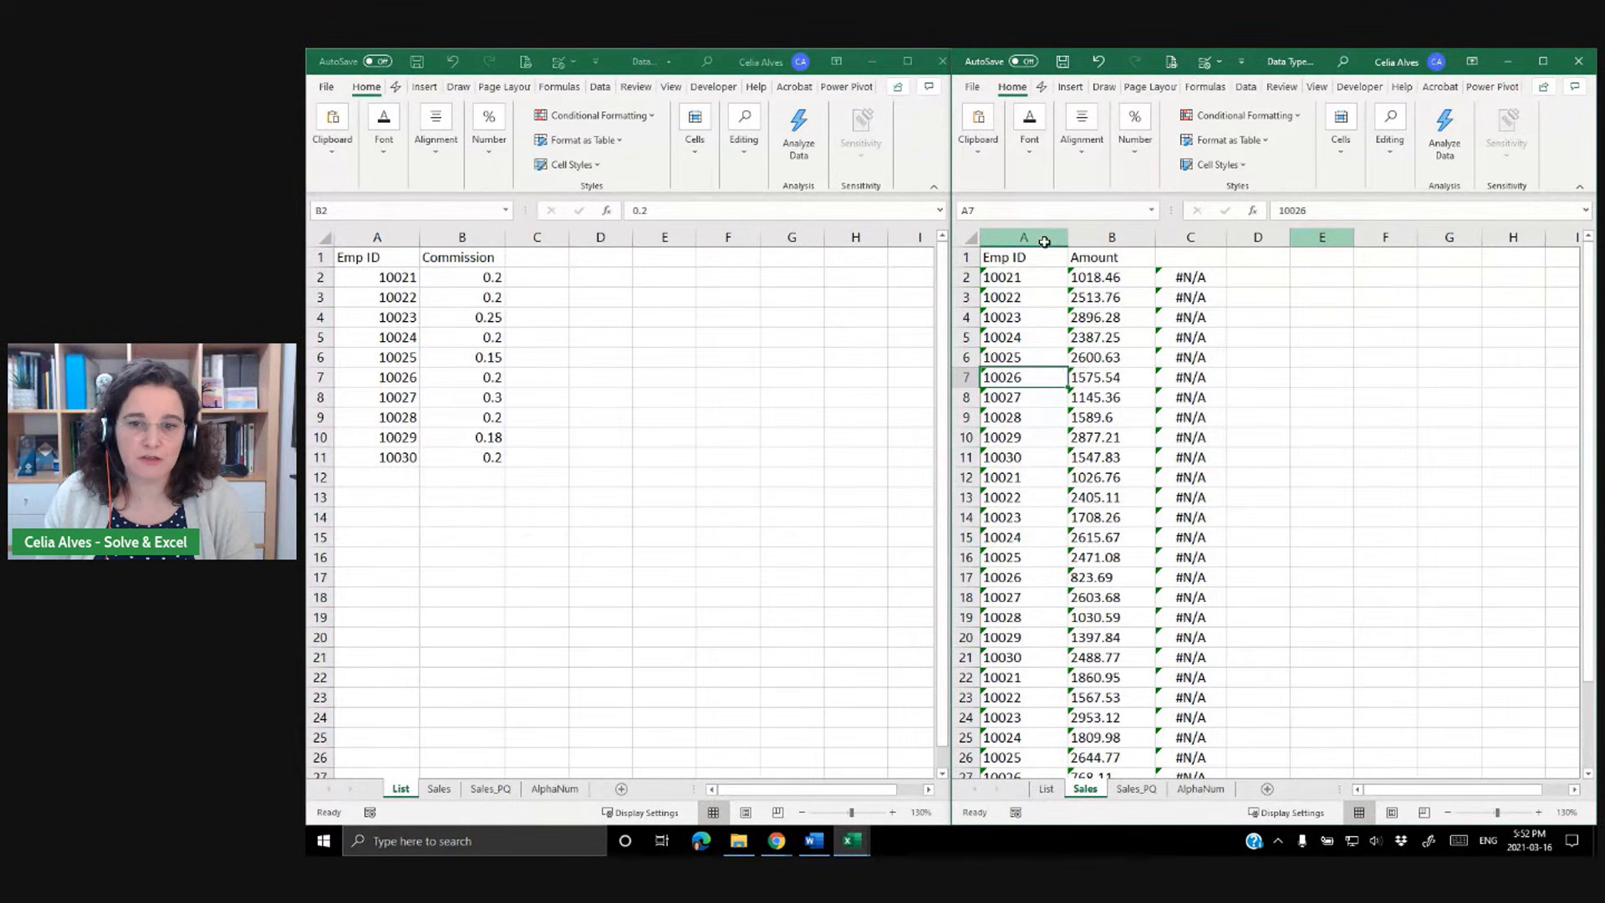
{"action": "left_click_drag", "start_coordinate": [1044, 238], "coordinate": [1093, 242]}
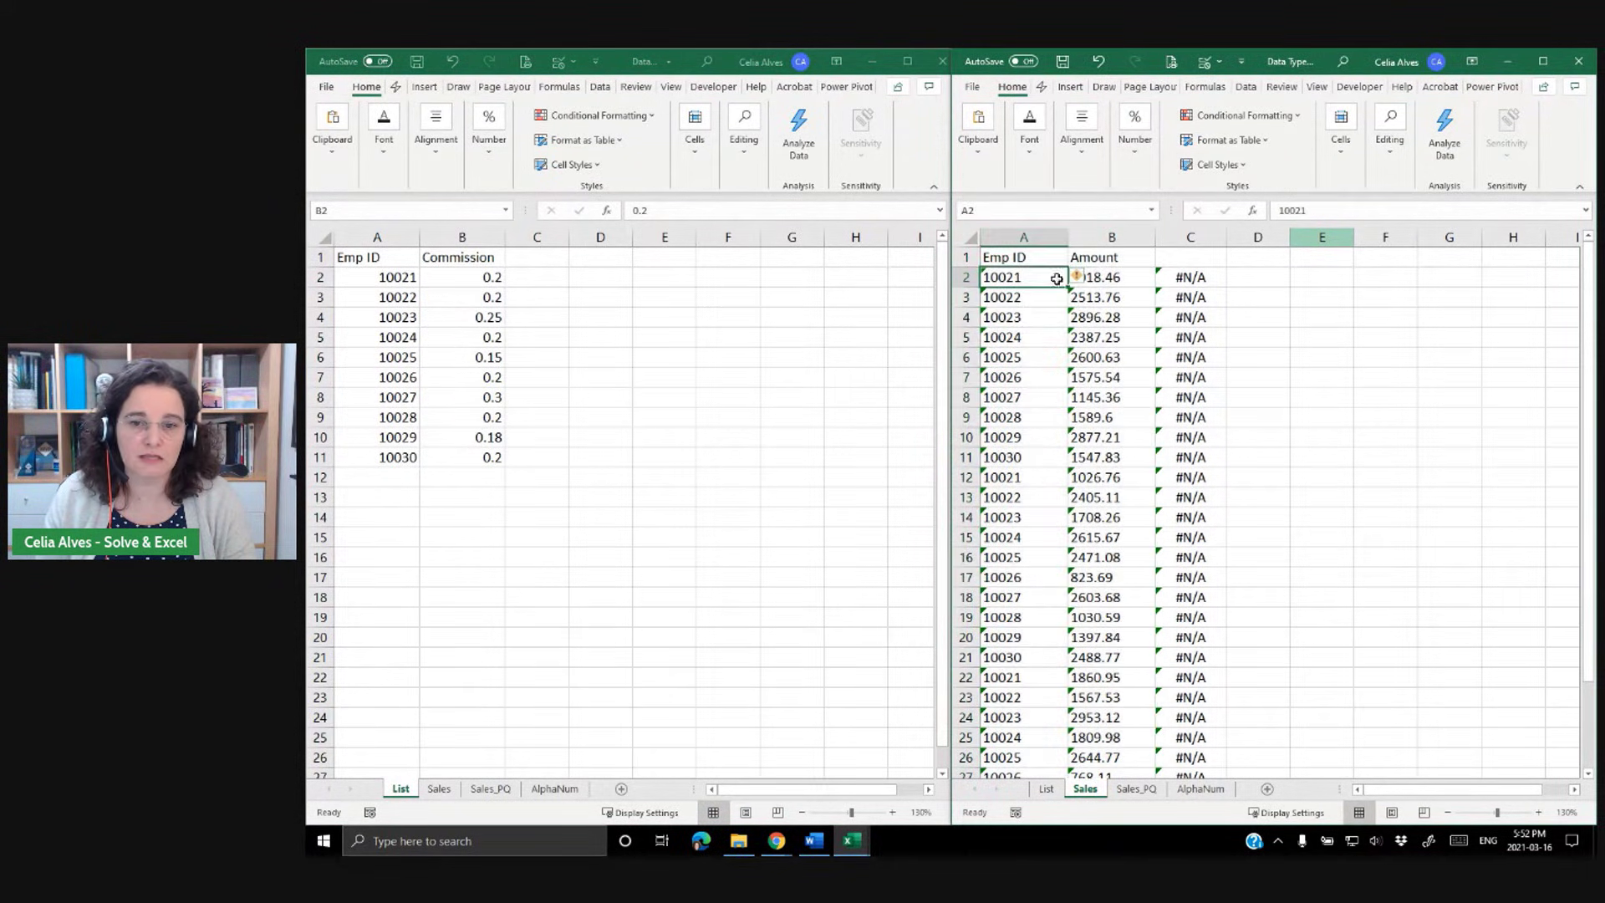
{"action": "key", "text": "Down"}
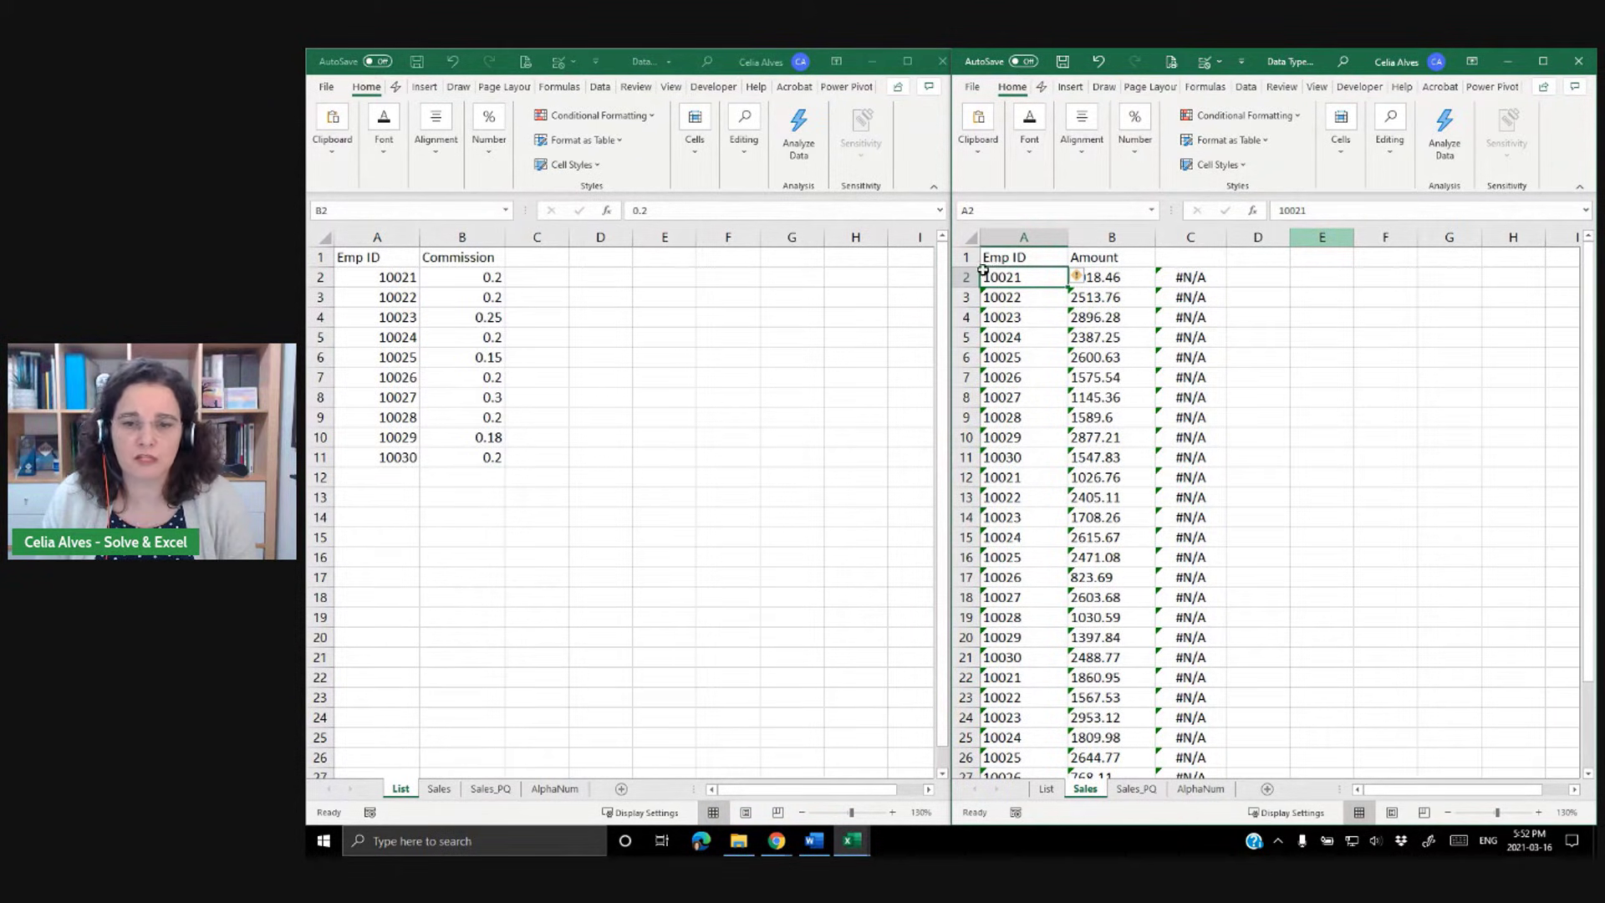
{"action": "mouse_move", "coordinate": [1080, 279]}
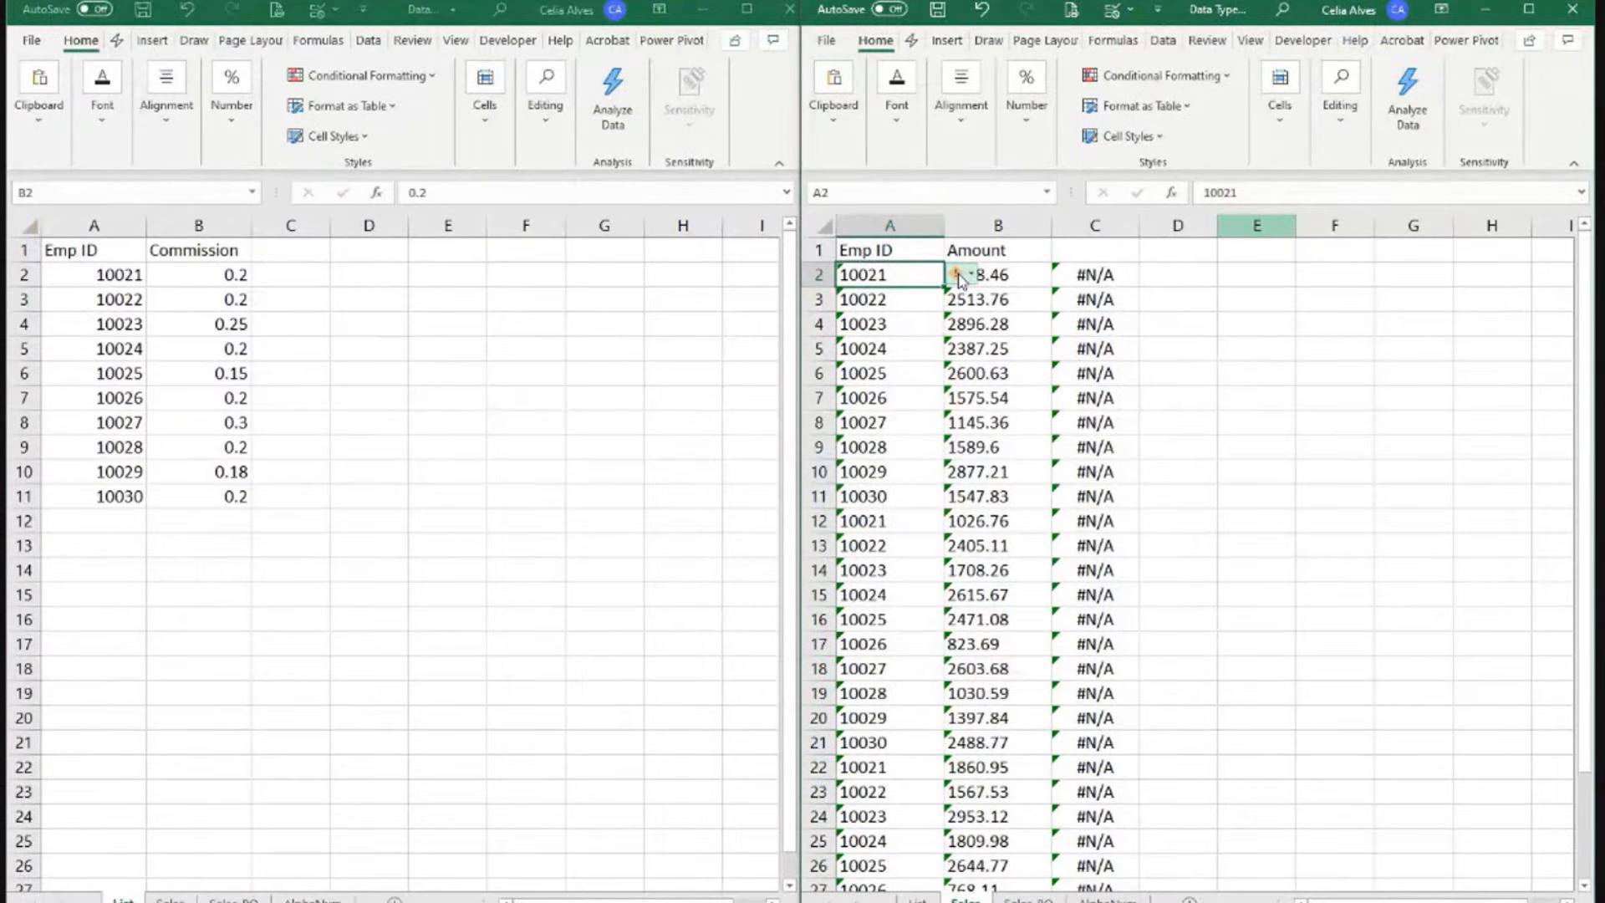
{"action": "left_click", "coordinate": [1087, 279]}
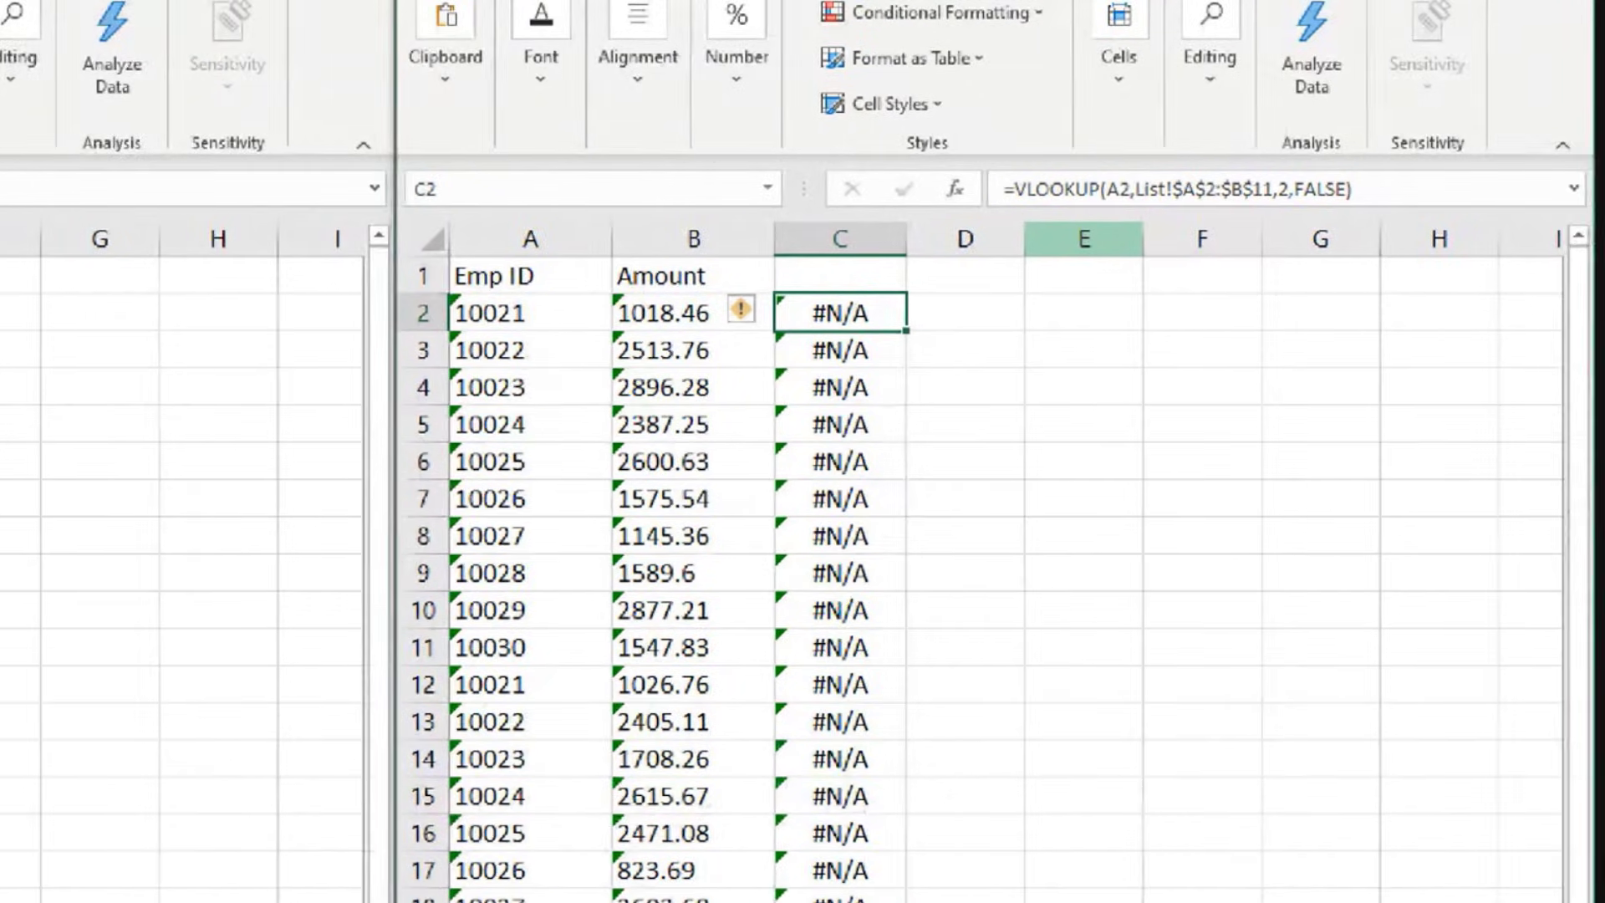
{"action": "left_click", "coordinate": [1386, 190]}
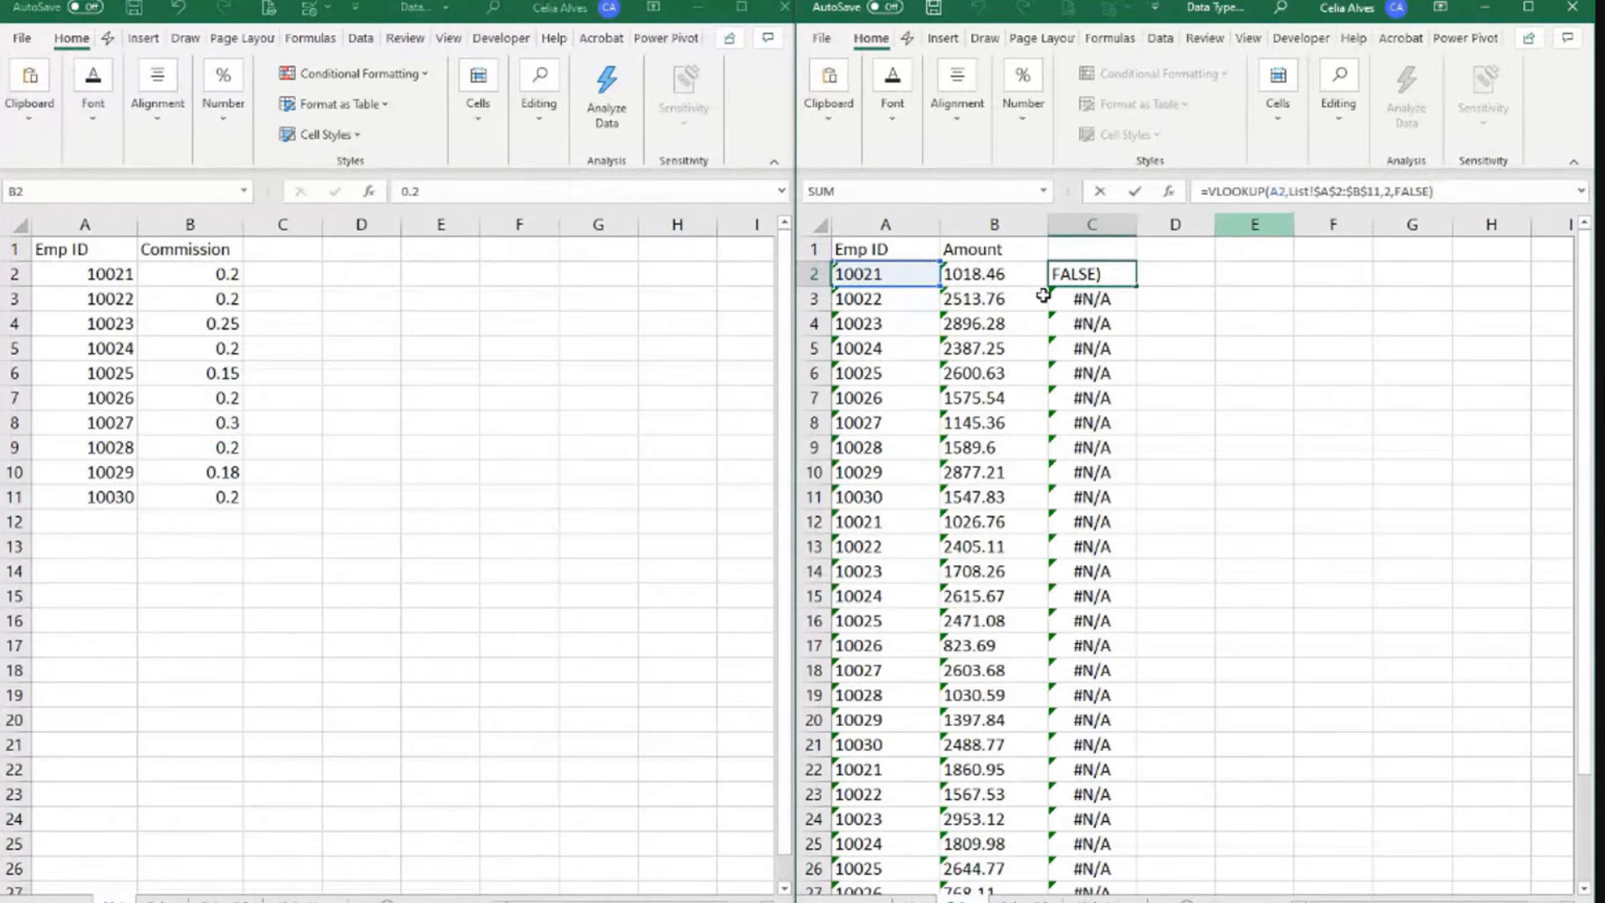
Step: Re-enter the existing employee IDs in A2 and A3 on the Sales sheet to convert them from text to numbers
{"action": "left_click", "coordinate": [891, 273]}
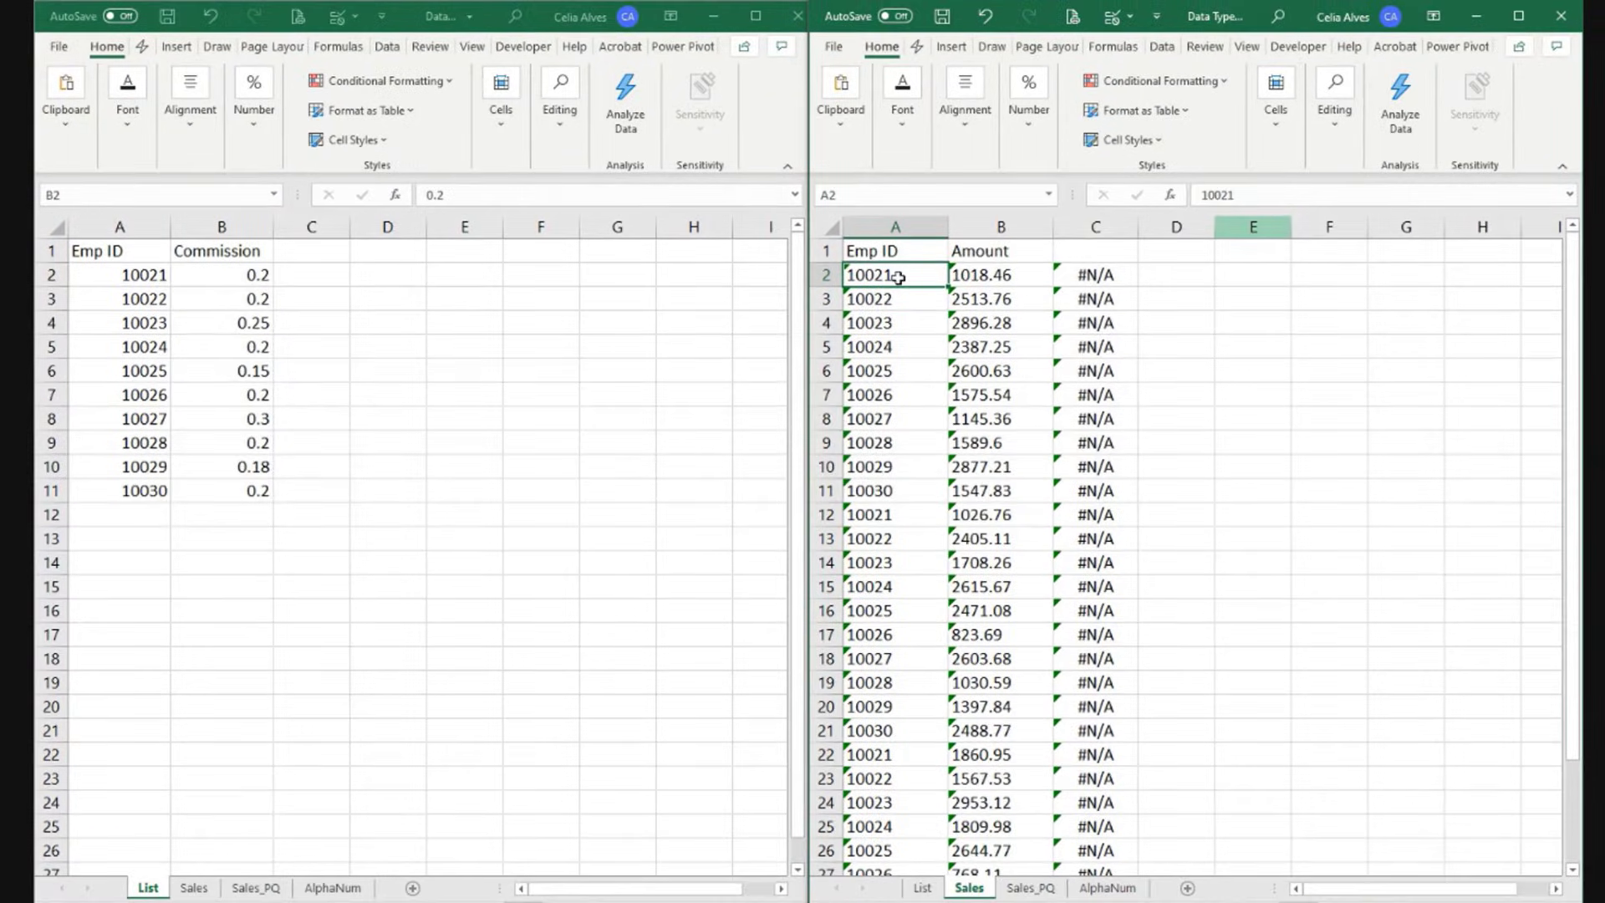
{"action": "mouse_move", "coordinate": [888, 276]}
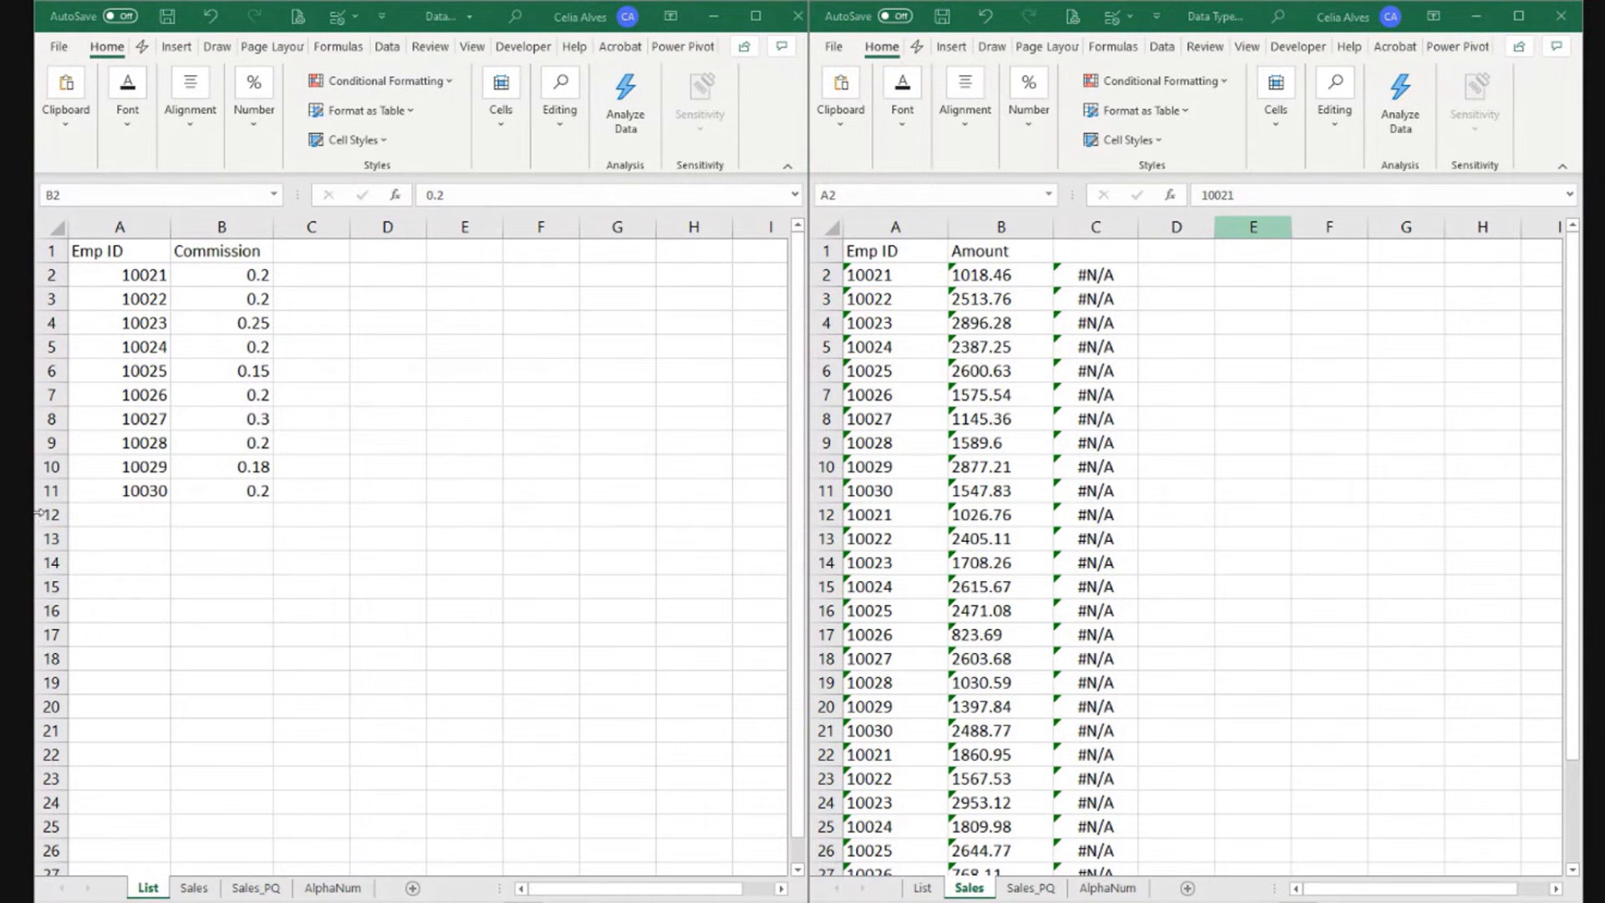
{"action": "left_click", "coordinate": [865, 269]}
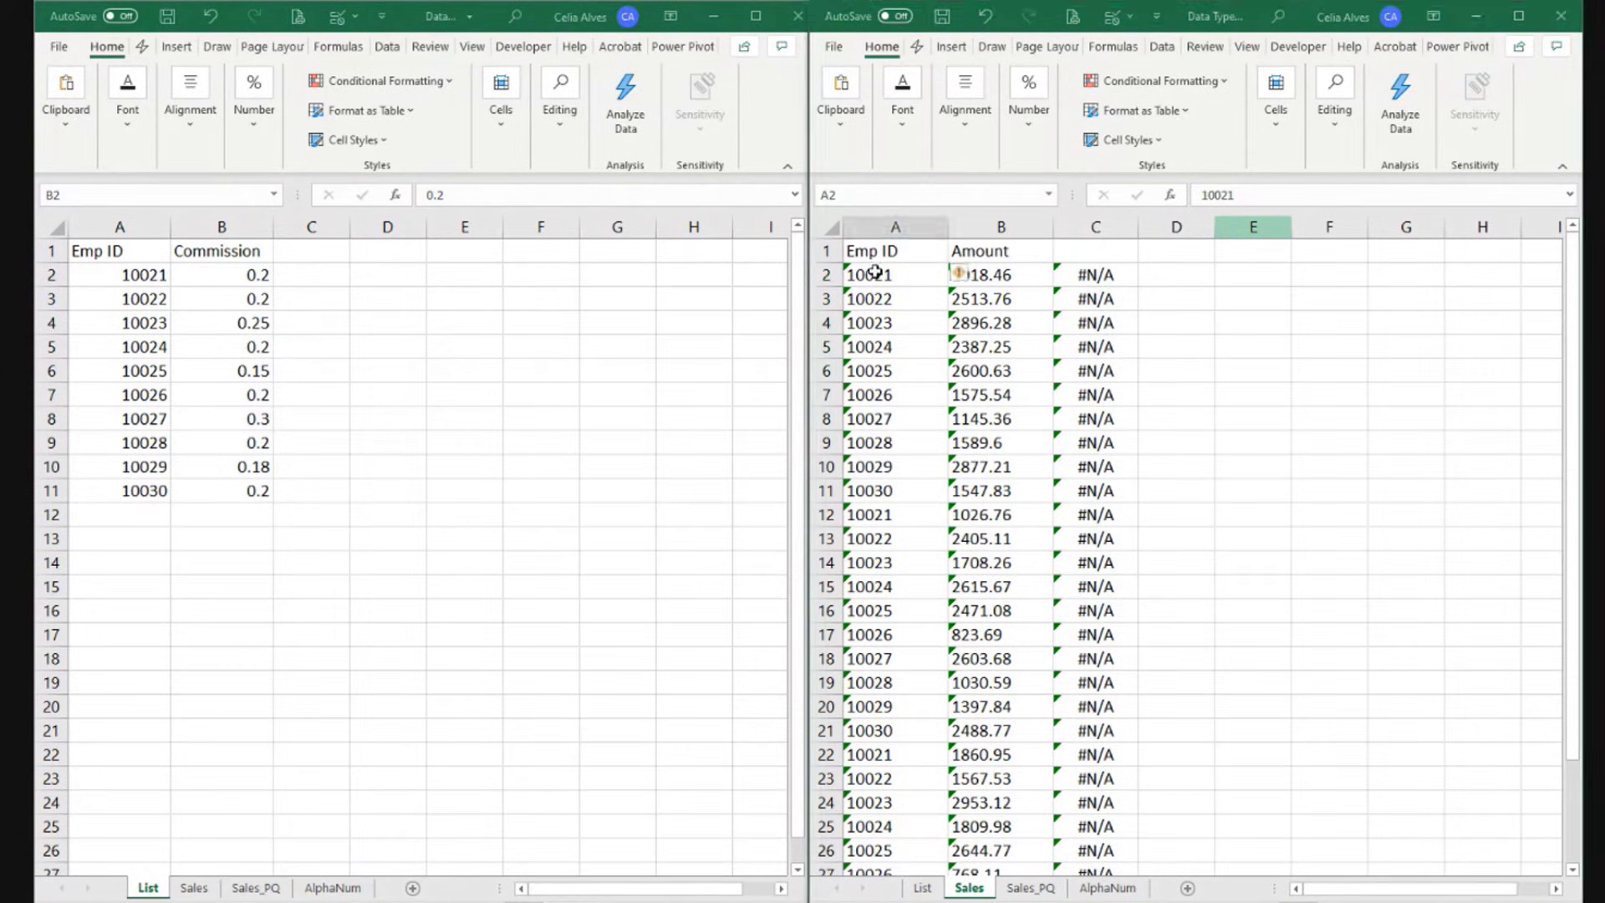
{"action": "left_click", "coordinate": [1254, 195]}
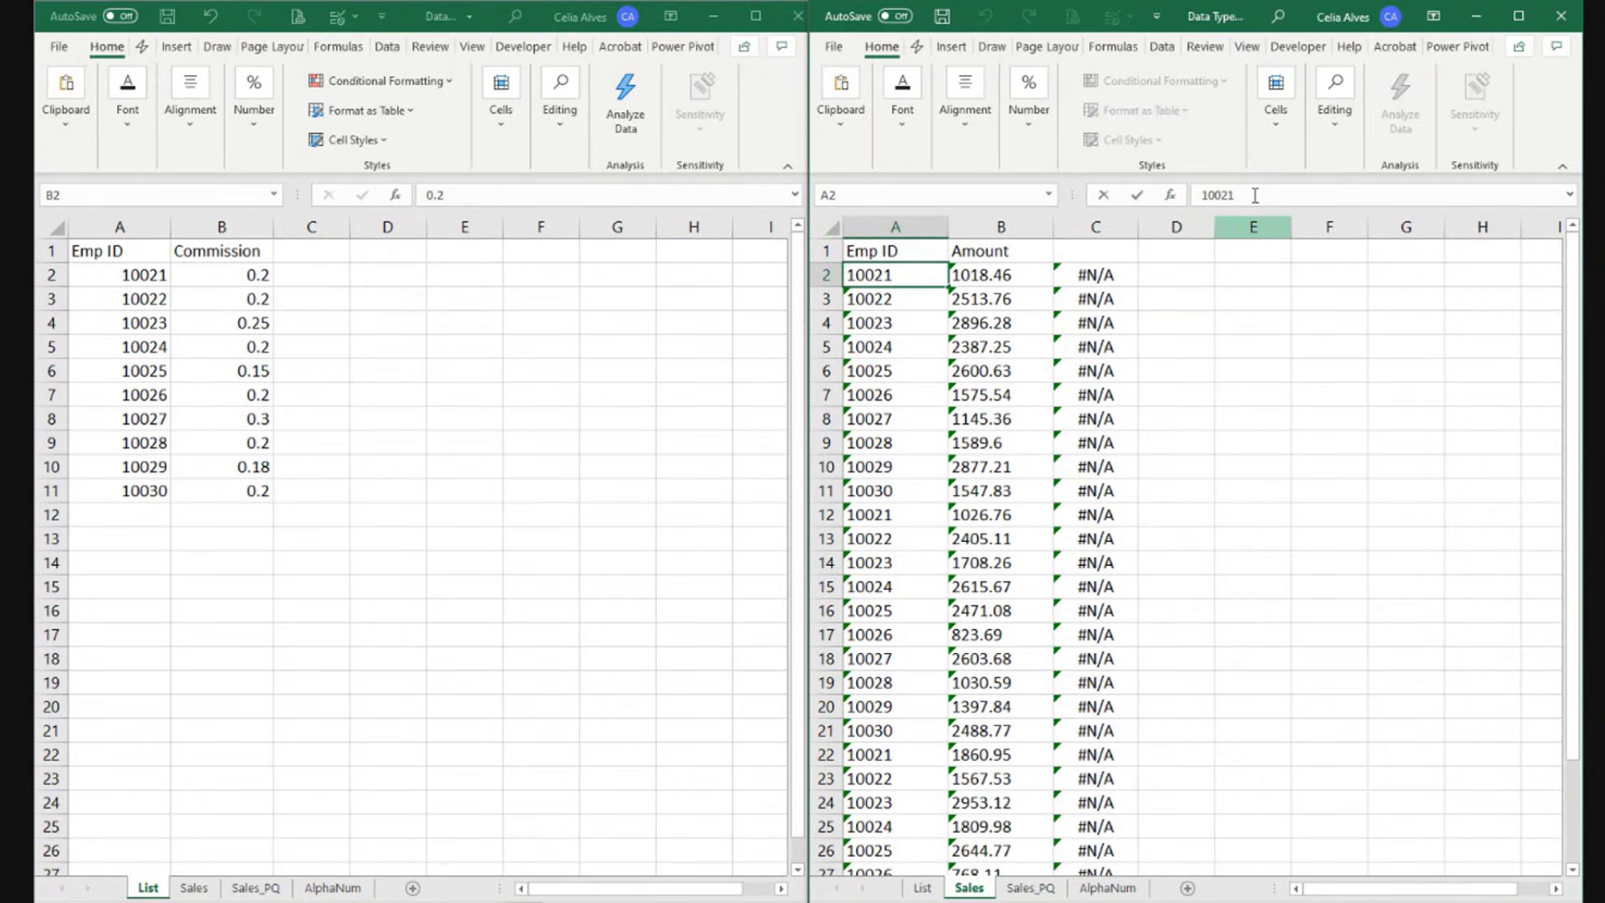
{"action": "key", "text": "Return"}
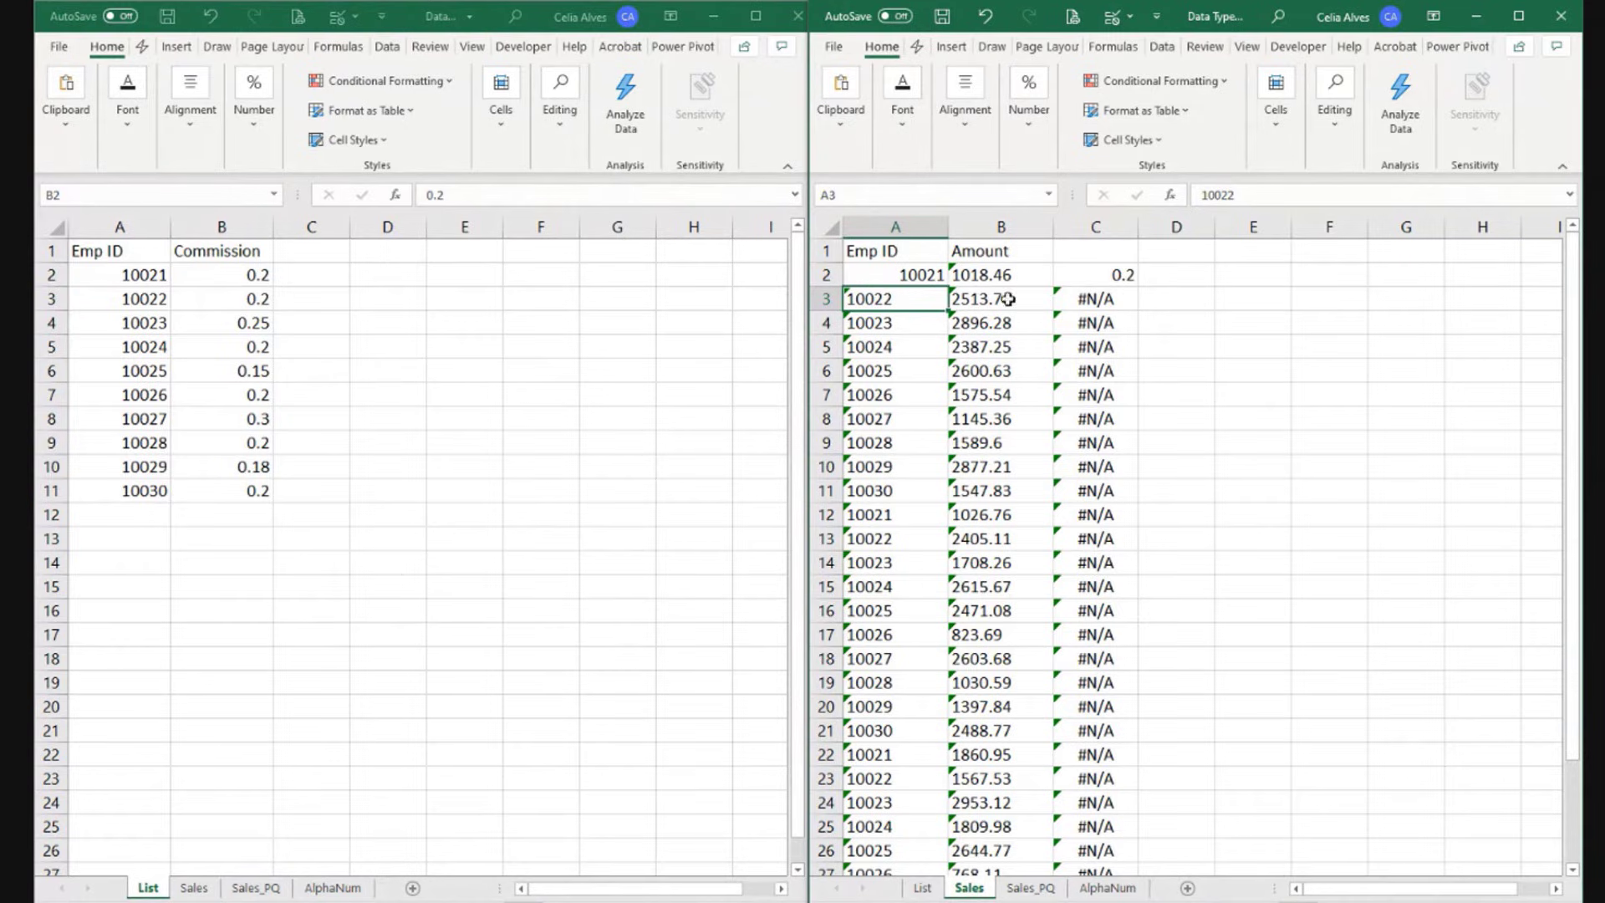
{"action": "double_click", "coordinate": [912, 302]}
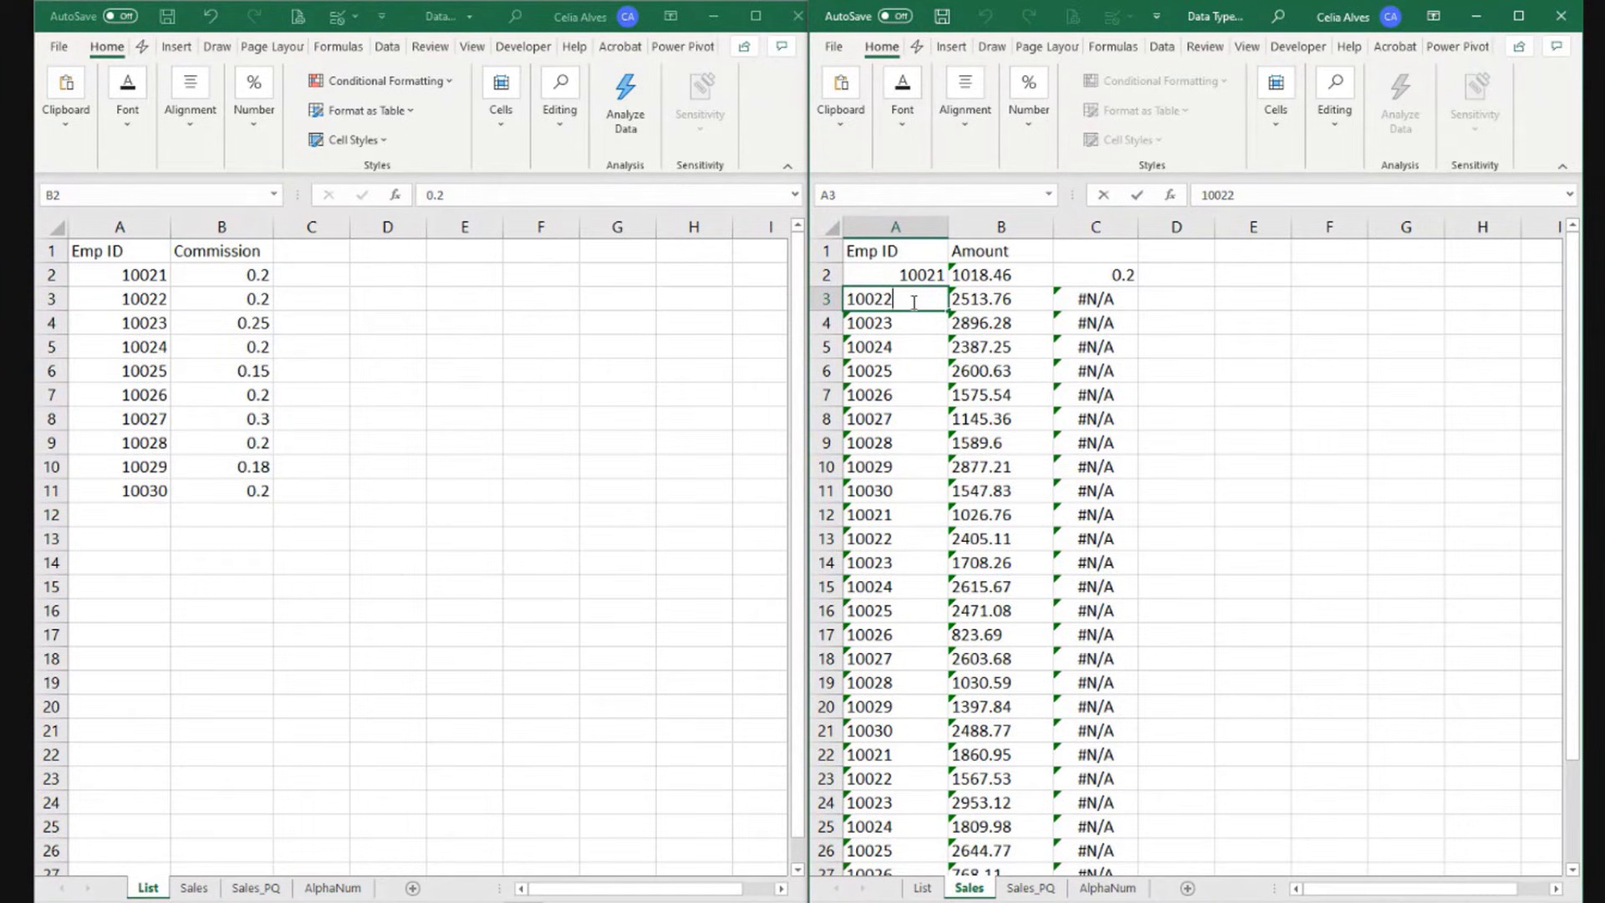
{"action": "key", "text": "Return"}
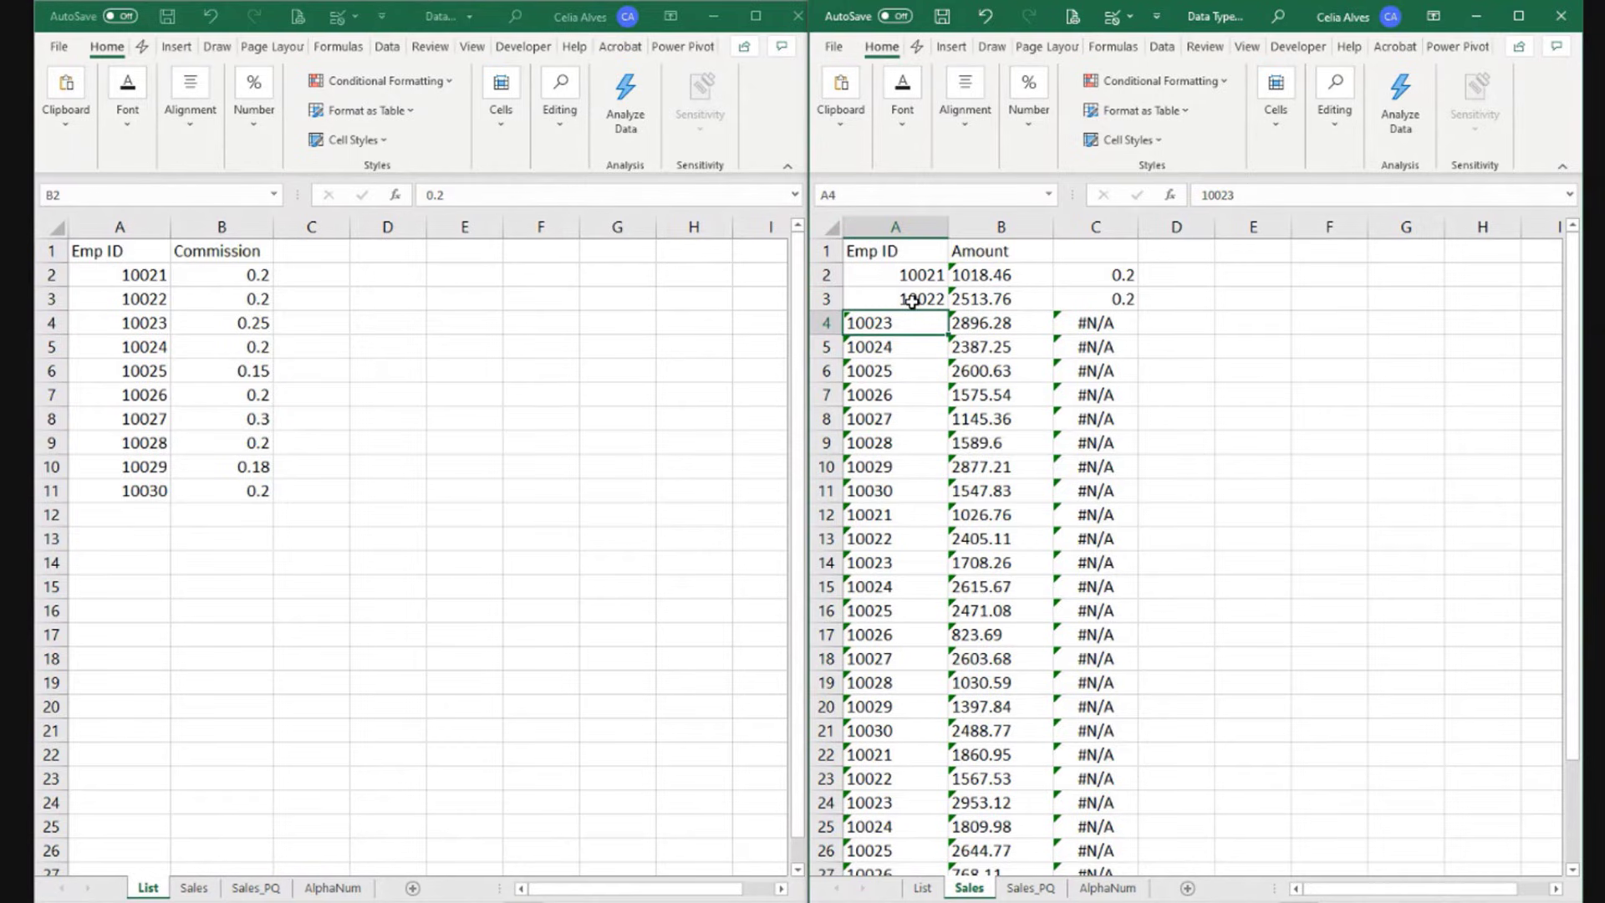
Step: Re-enter the existing employee IDs in A4 through A7 on the Sales sheet to convert them from text to numbers
{"action": "key", "text": "F2"}
{"action": "key", "text": "Return"}
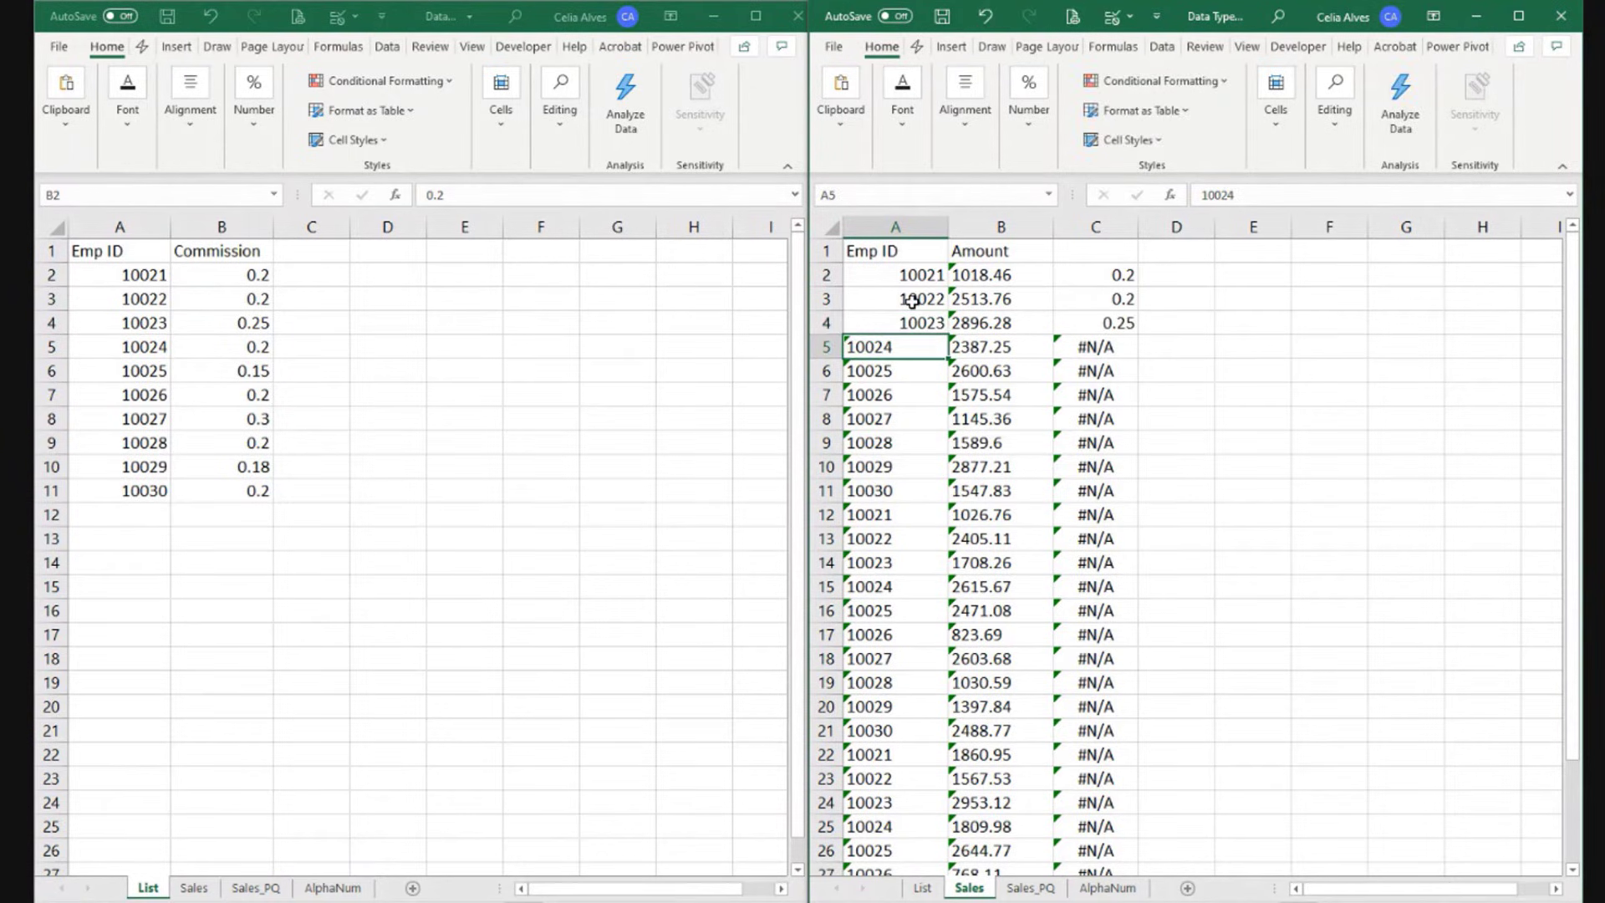
{"action": "key", "text": "F2"}
{"action": "key", "text": "Return"}
{"action": "key", "text": "F2"}
{"action": "key", "text": "Return"}
{"action": "key", "text": "F2"}
{"action": "key", "text": "Return"}
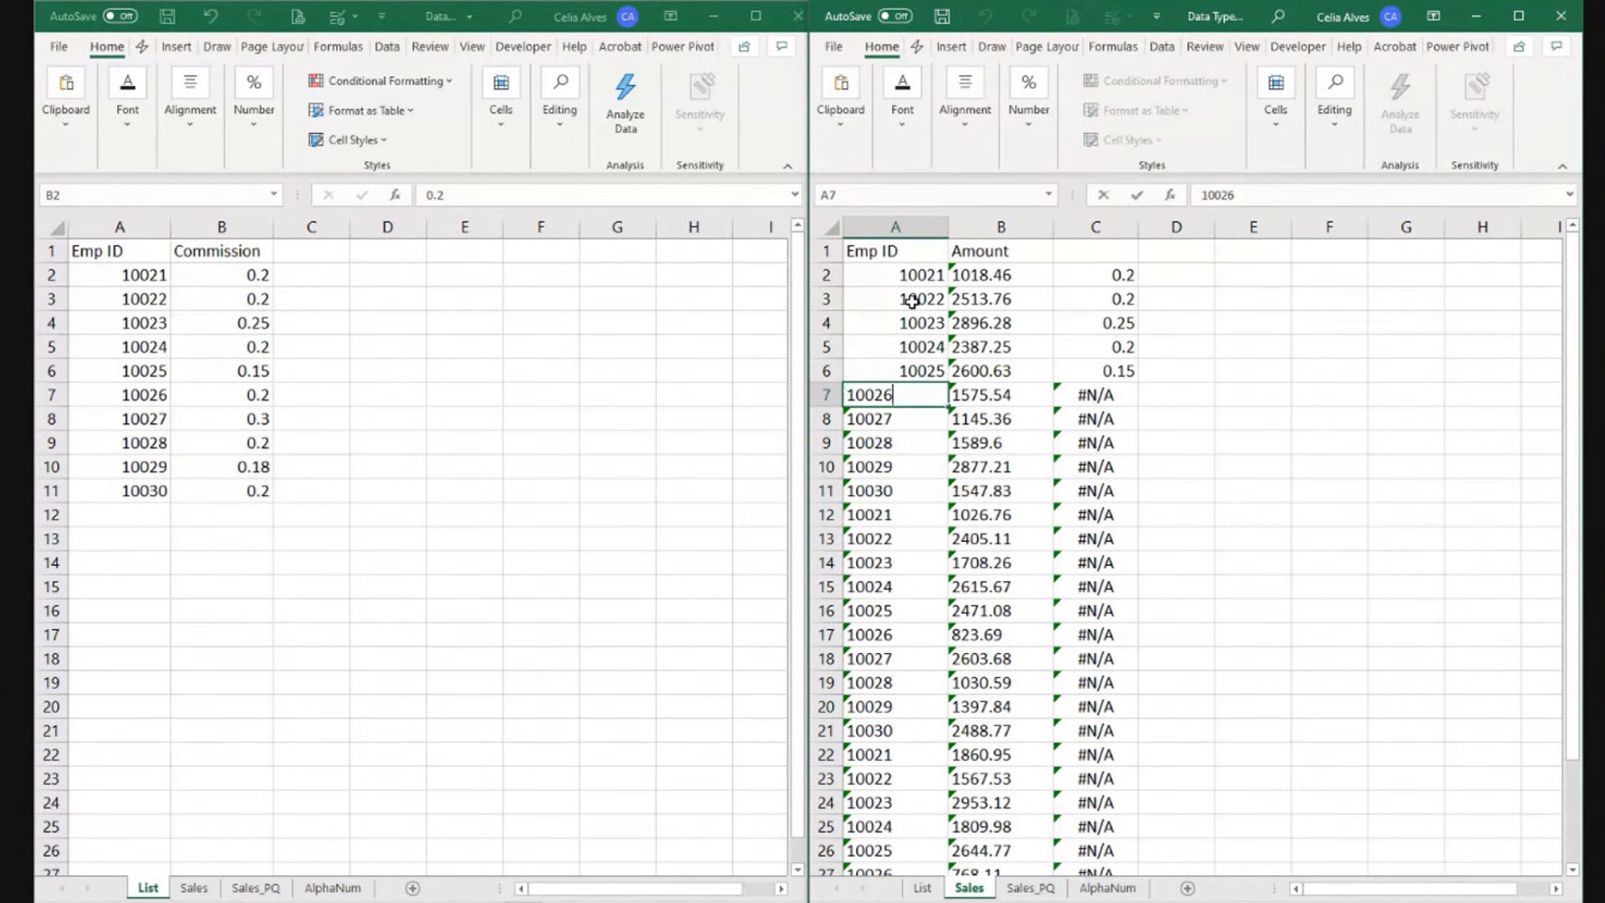
{"action": "scroll", "coordinate": [912, 301], "scroll_direction": "down", "scroll_amount": 4}
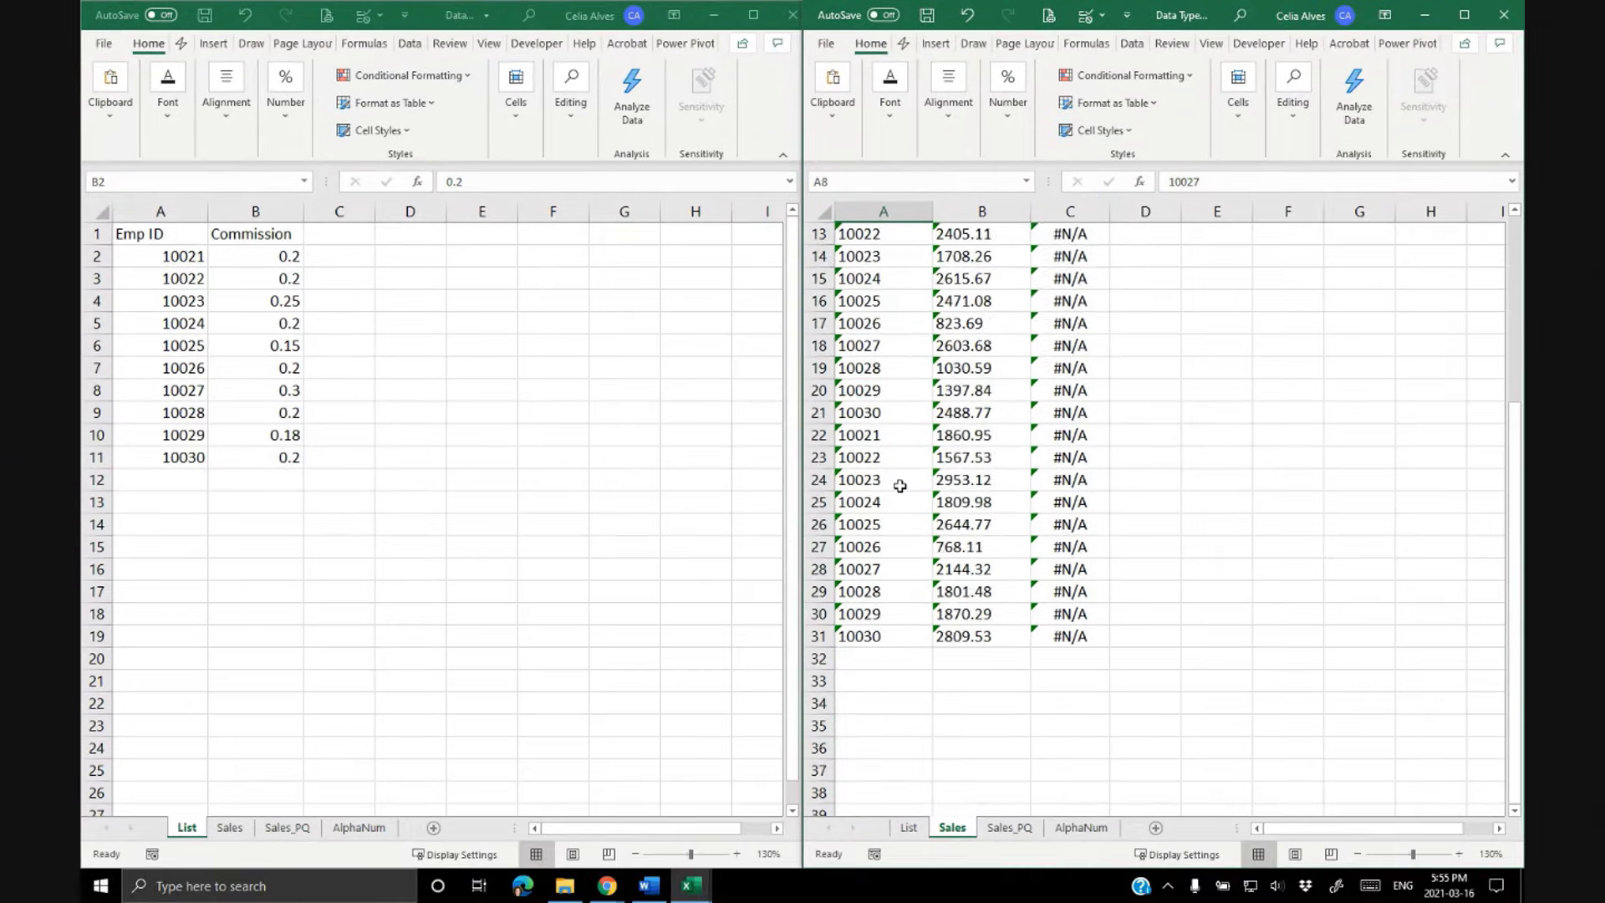
{"action": "scroll", "coordinate": [913, 523], "scroll_direction": "up", "scroll_amount": 4}
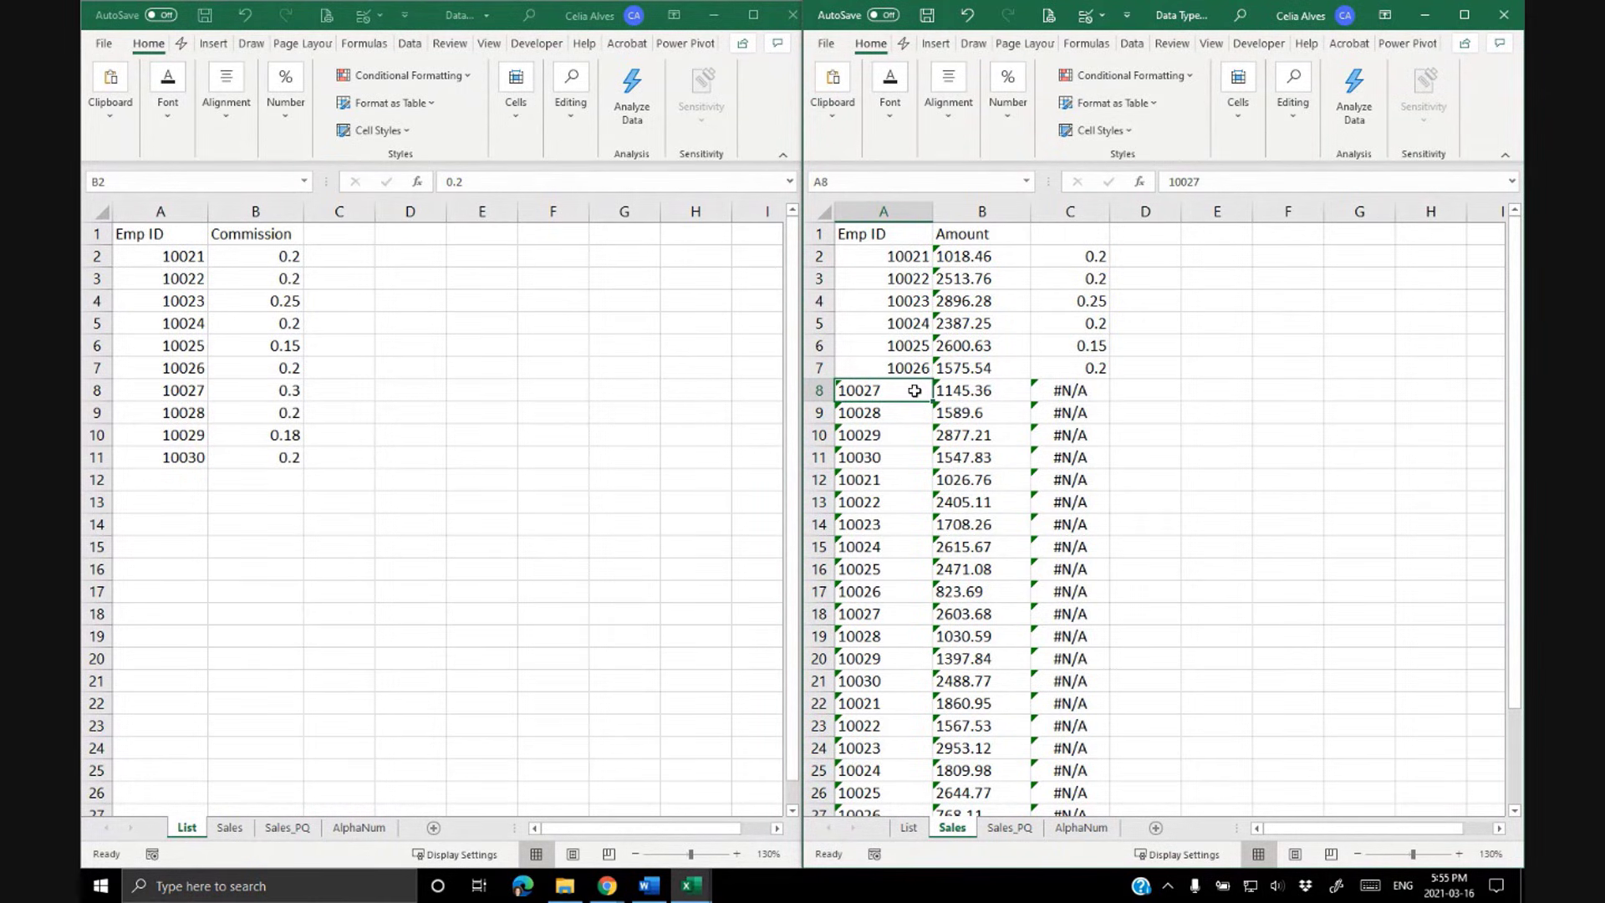
Step: Undo the re-entered employee IDs in A2:A7 on the Sales sheet
{"action": "key", "text": "ctrl+z"}
{"action": "key", "text": "ctrl+z"}
{"action": "key", "text": "ctrl+z"}
{"action": "key", "text": "ctrl+z"}
{"action": "key", "text": "ctrl+z"}
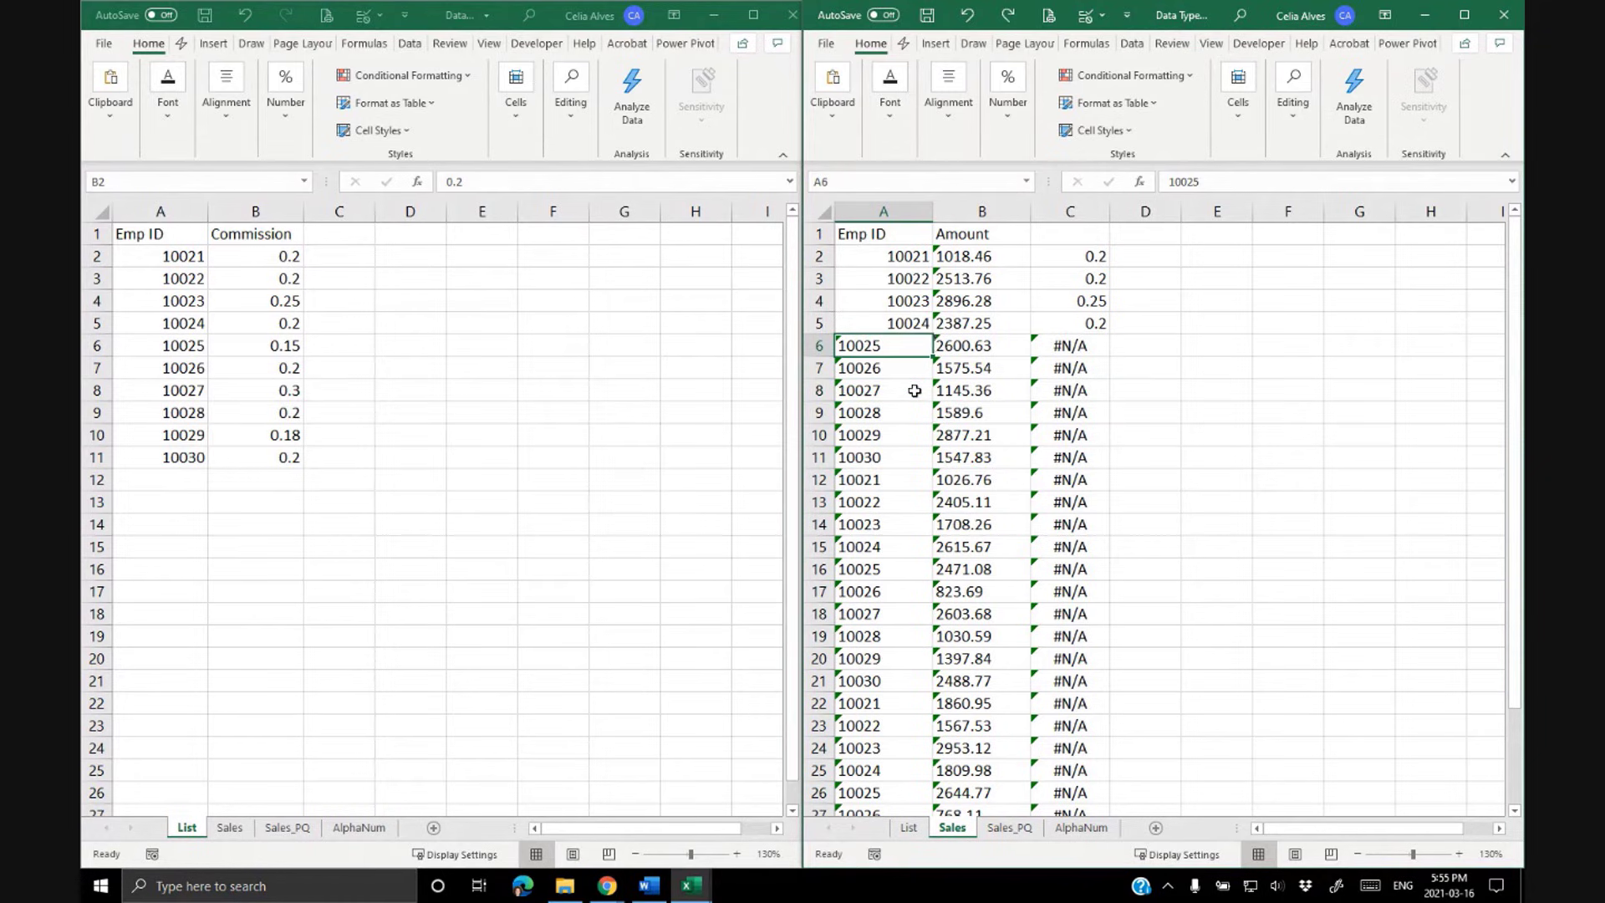
{"action": "key", "text": "ctrl+z"}
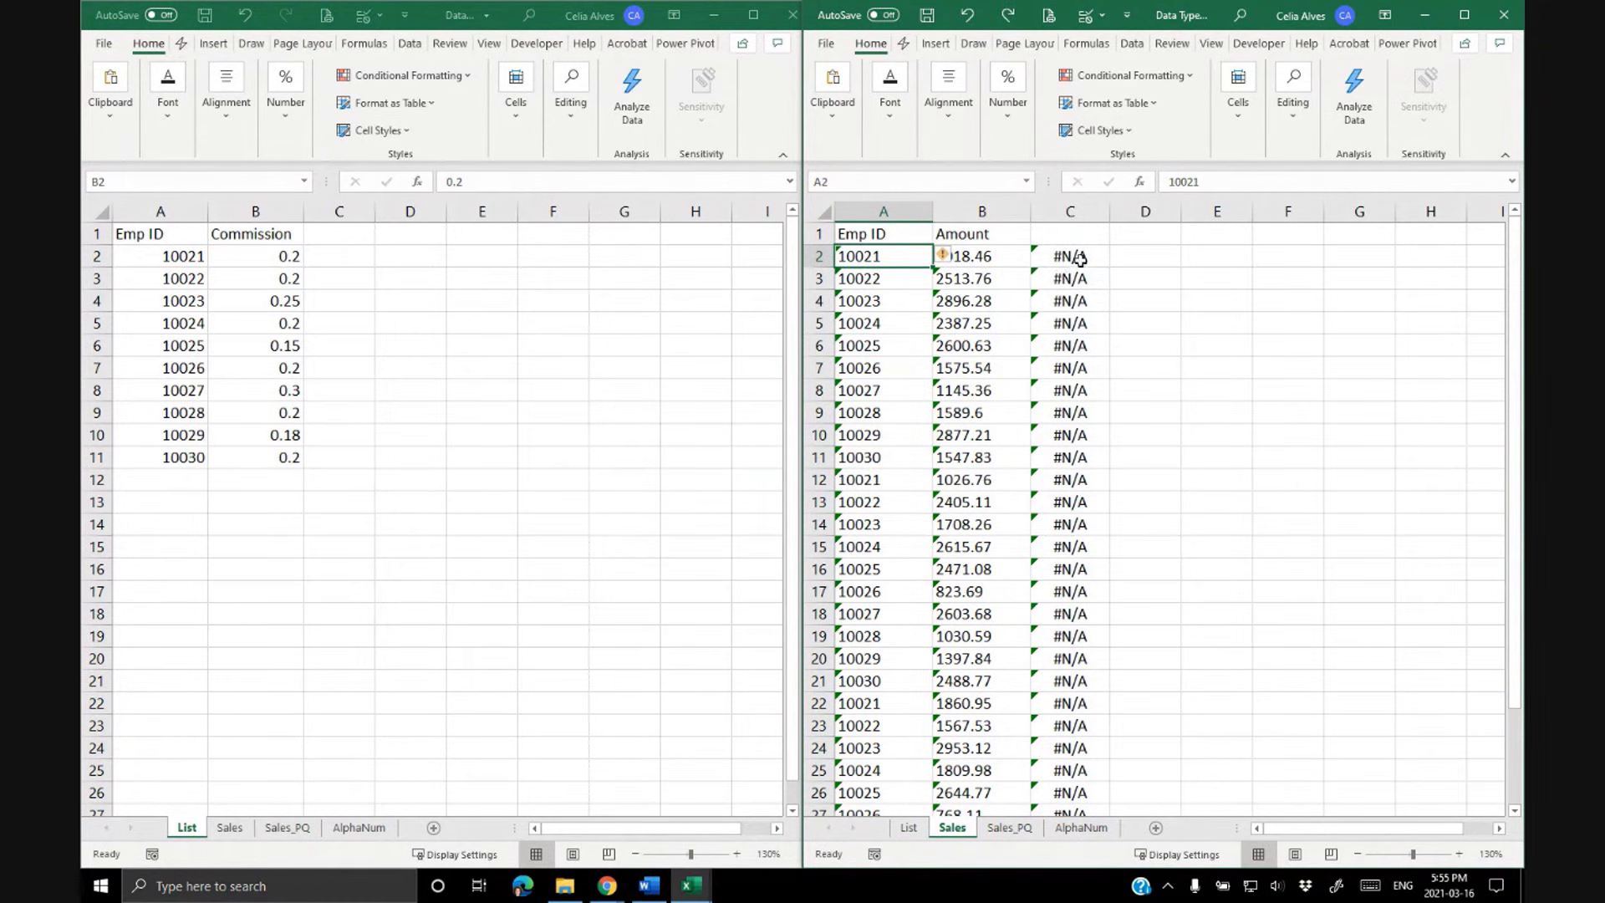
{"action": "key", "text": "alt+Tab"}
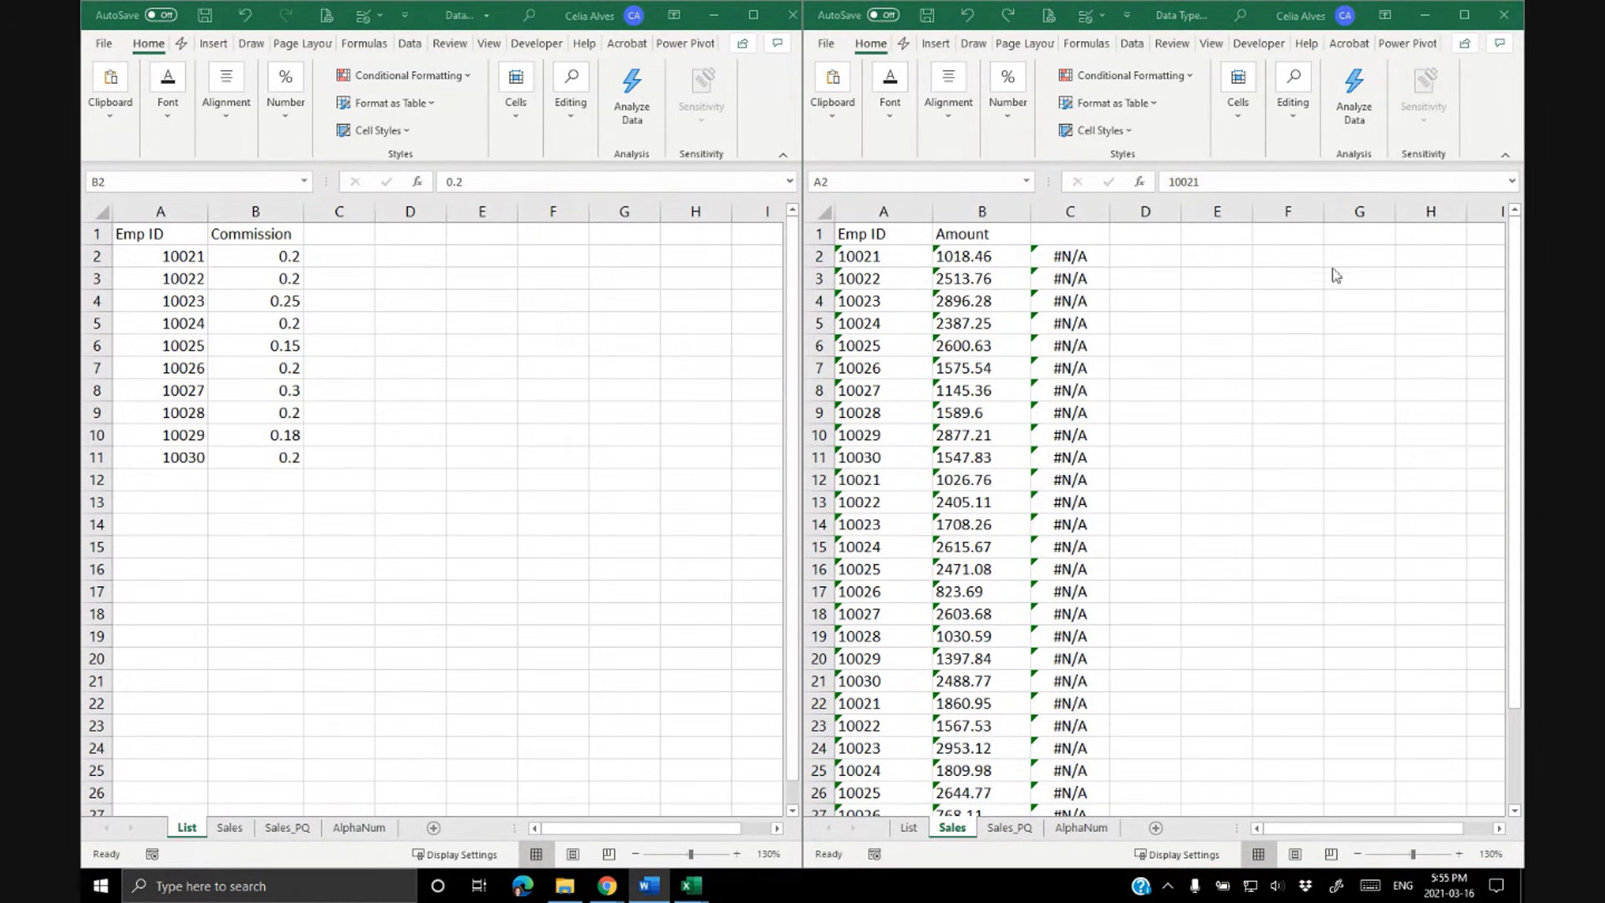
{"action": "key", "text": "alt+Tab"}
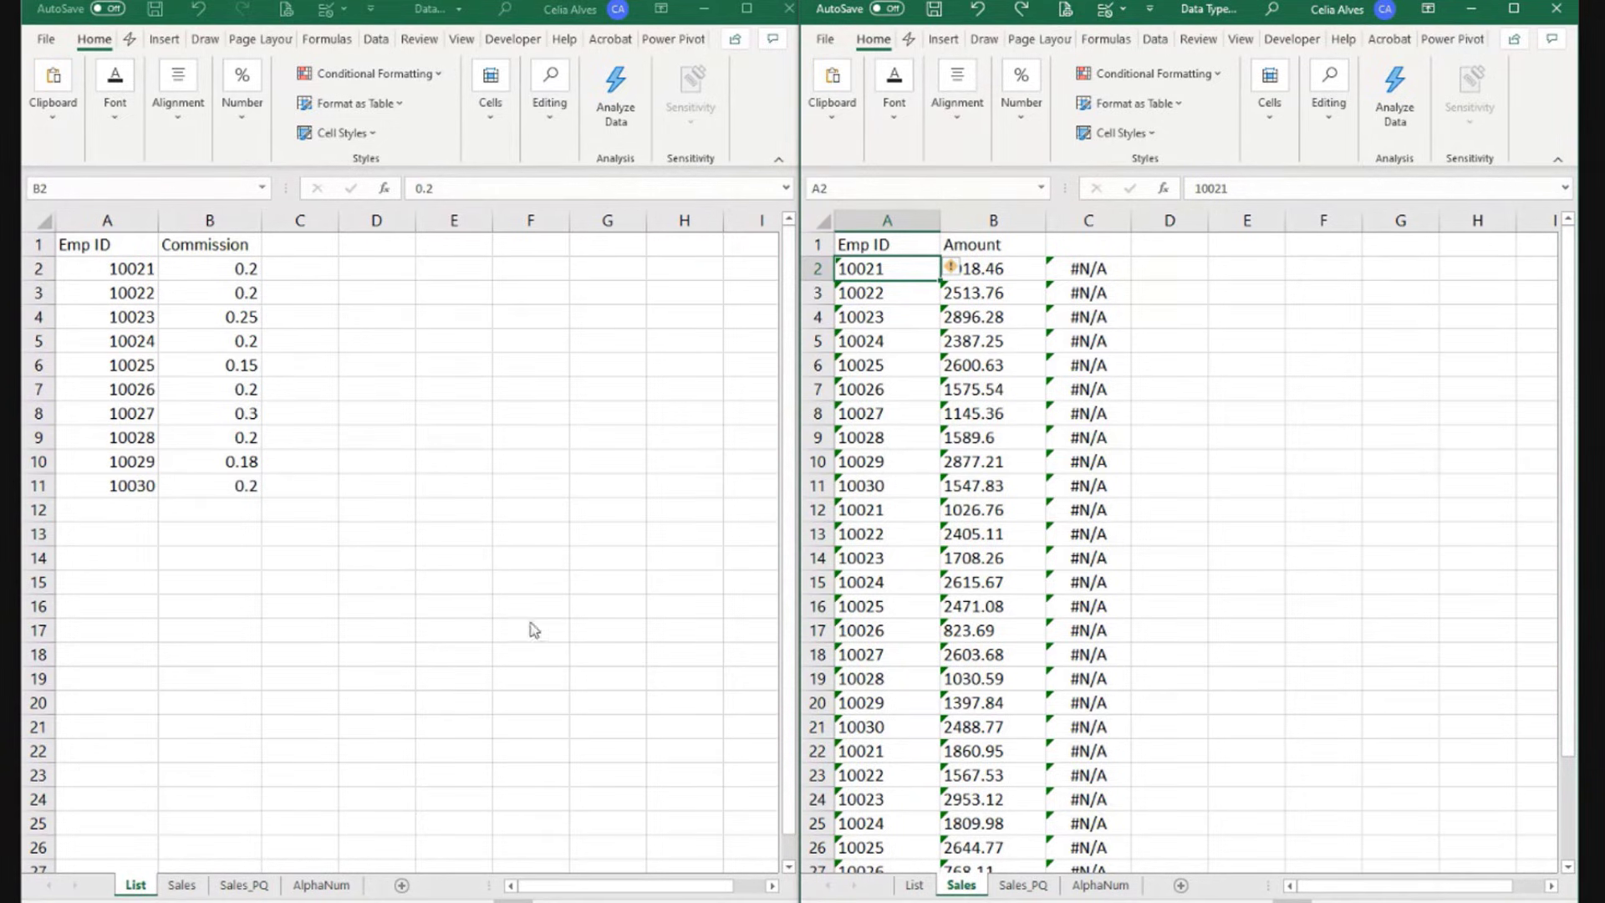
Step: Apply the Text number format to the employee IDs in A2:A11 on the List sheet
{"action": "left_click", "coordinate": [166, 305]}
{"action": "left_click_drag", "start_coordinate": [135, 269], "coordinate": [96, 487]}
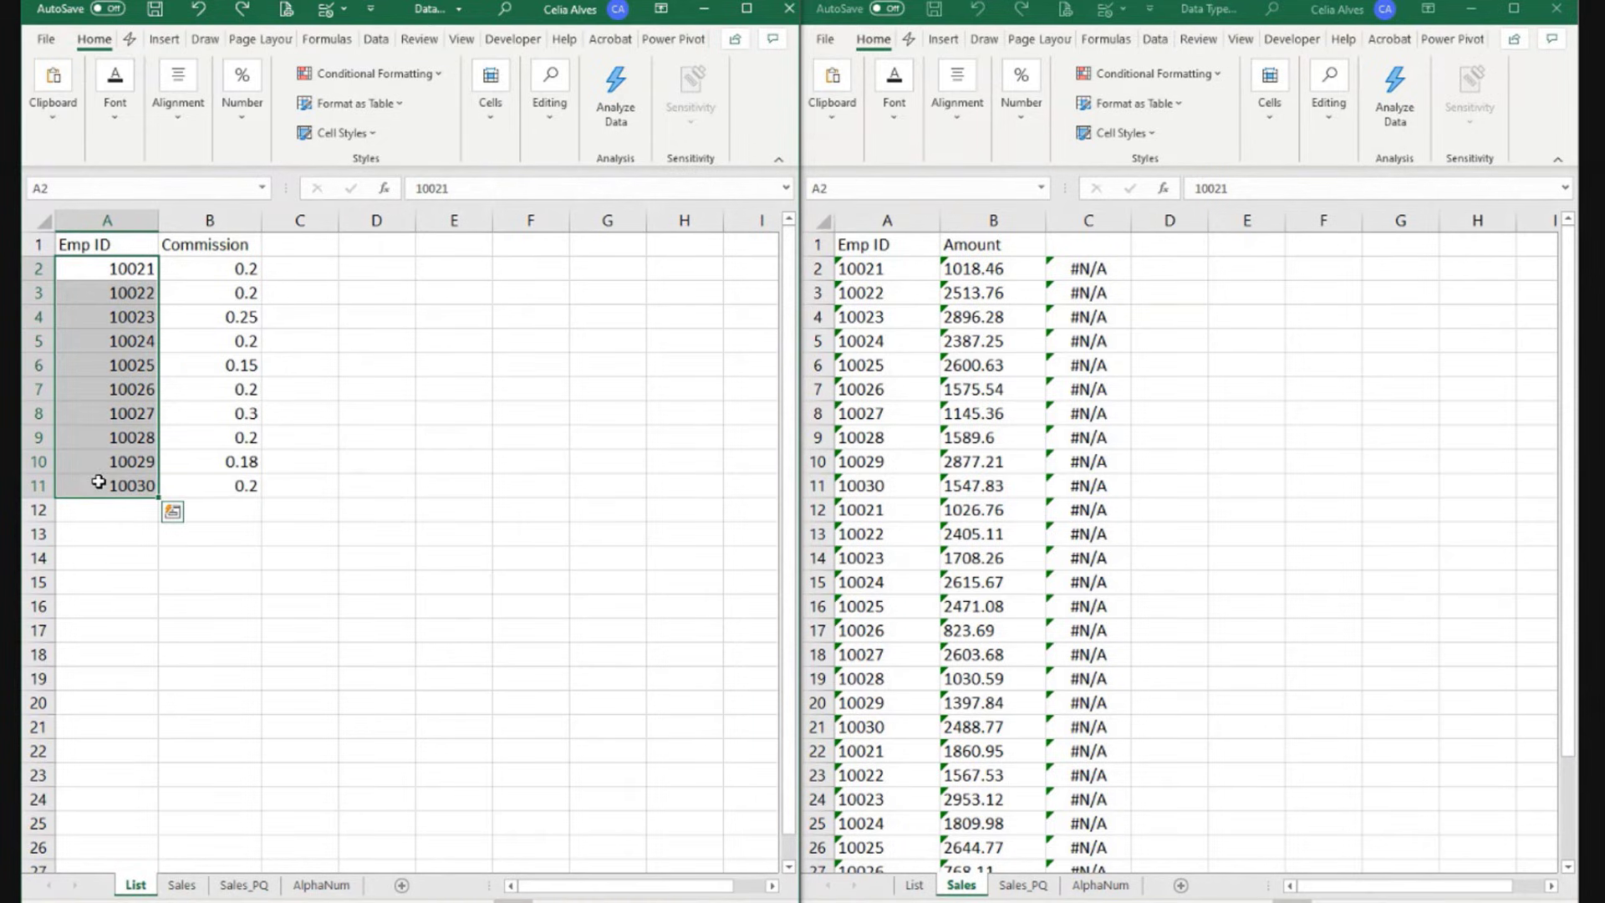
{"action": "left_click", "coordinate": [744, 19]}
{"action": "left_click", "coordinate": [885, 72]}
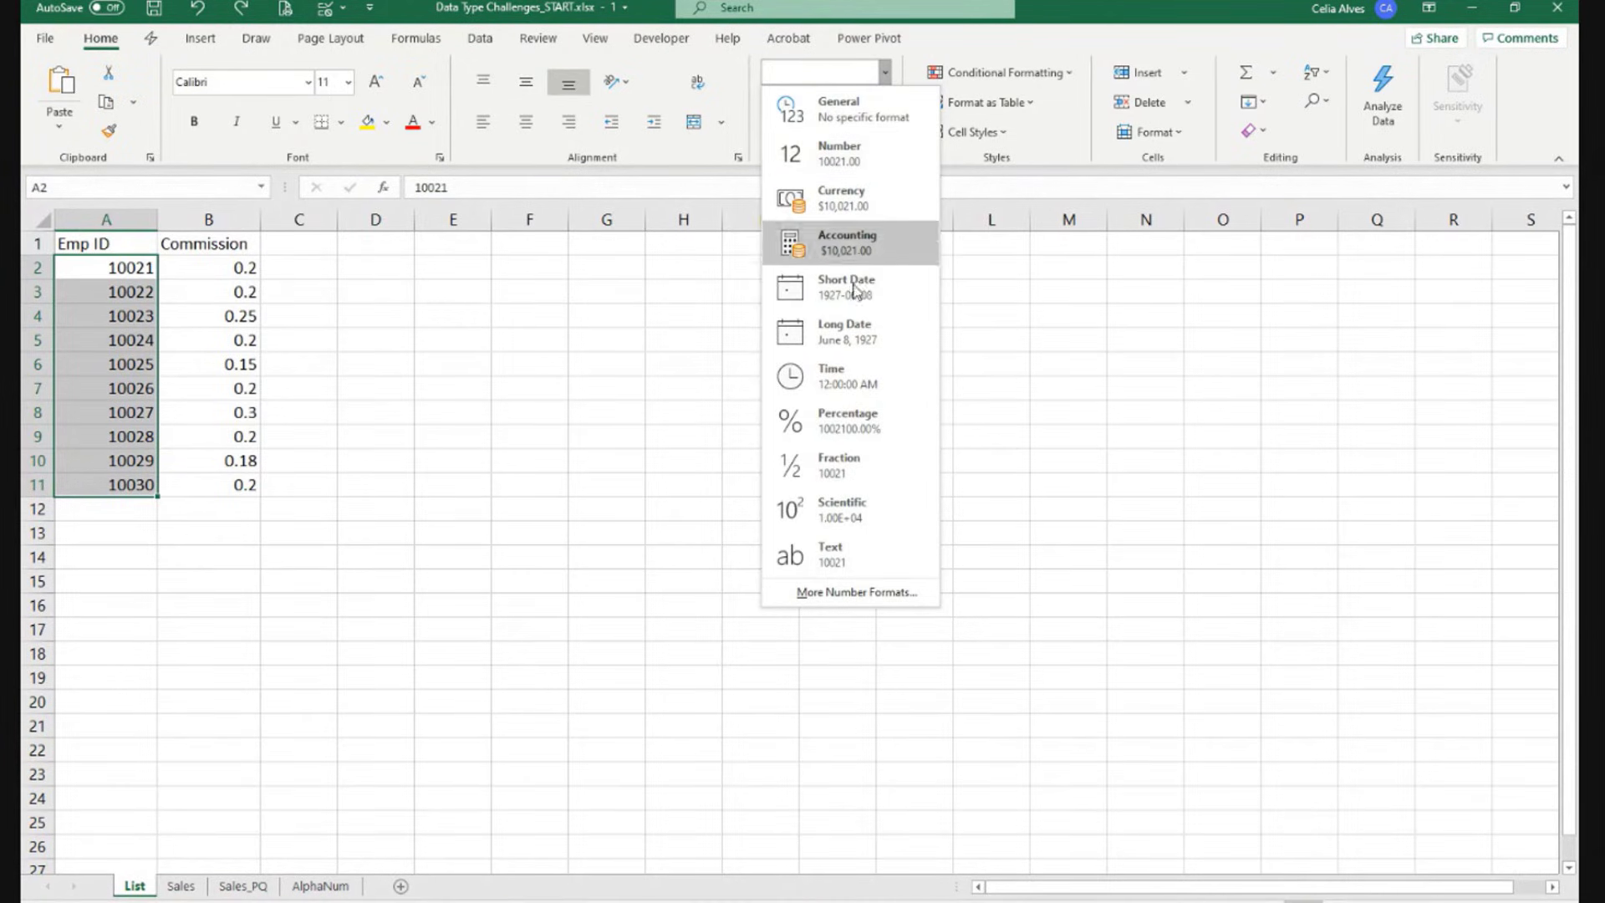
{"action": "left_click", "coordinate": [836, 554]}
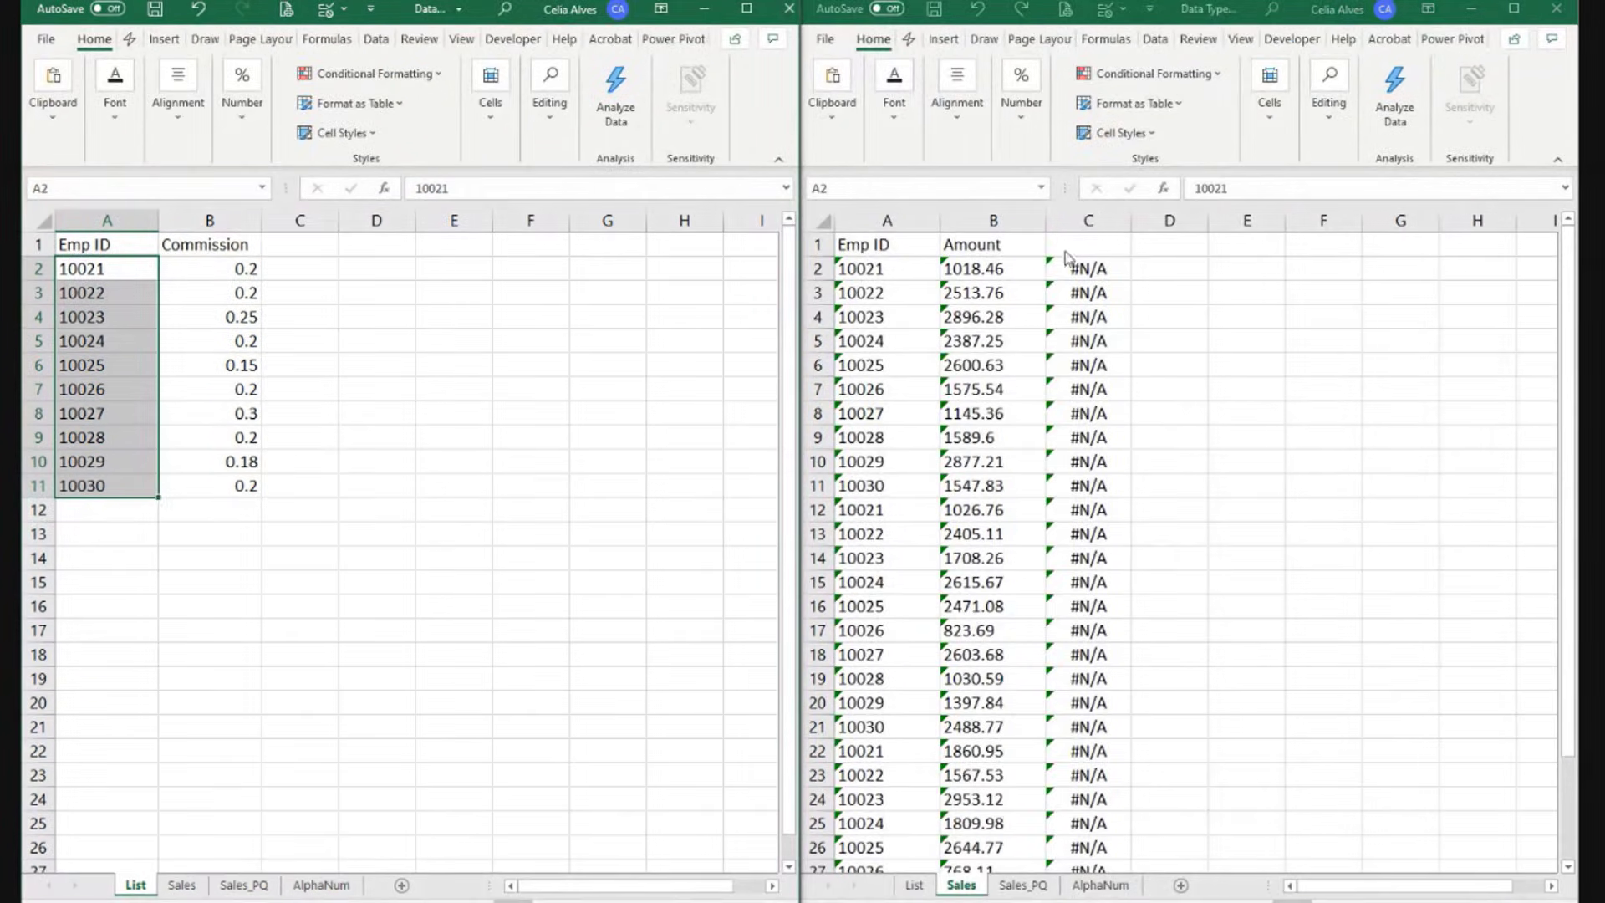
Step: Re-enter the existing employee IDs in A2 and A3 on the List sheet so they are stored as text
{"action": "left_click", "coordinate": [89, 271]}
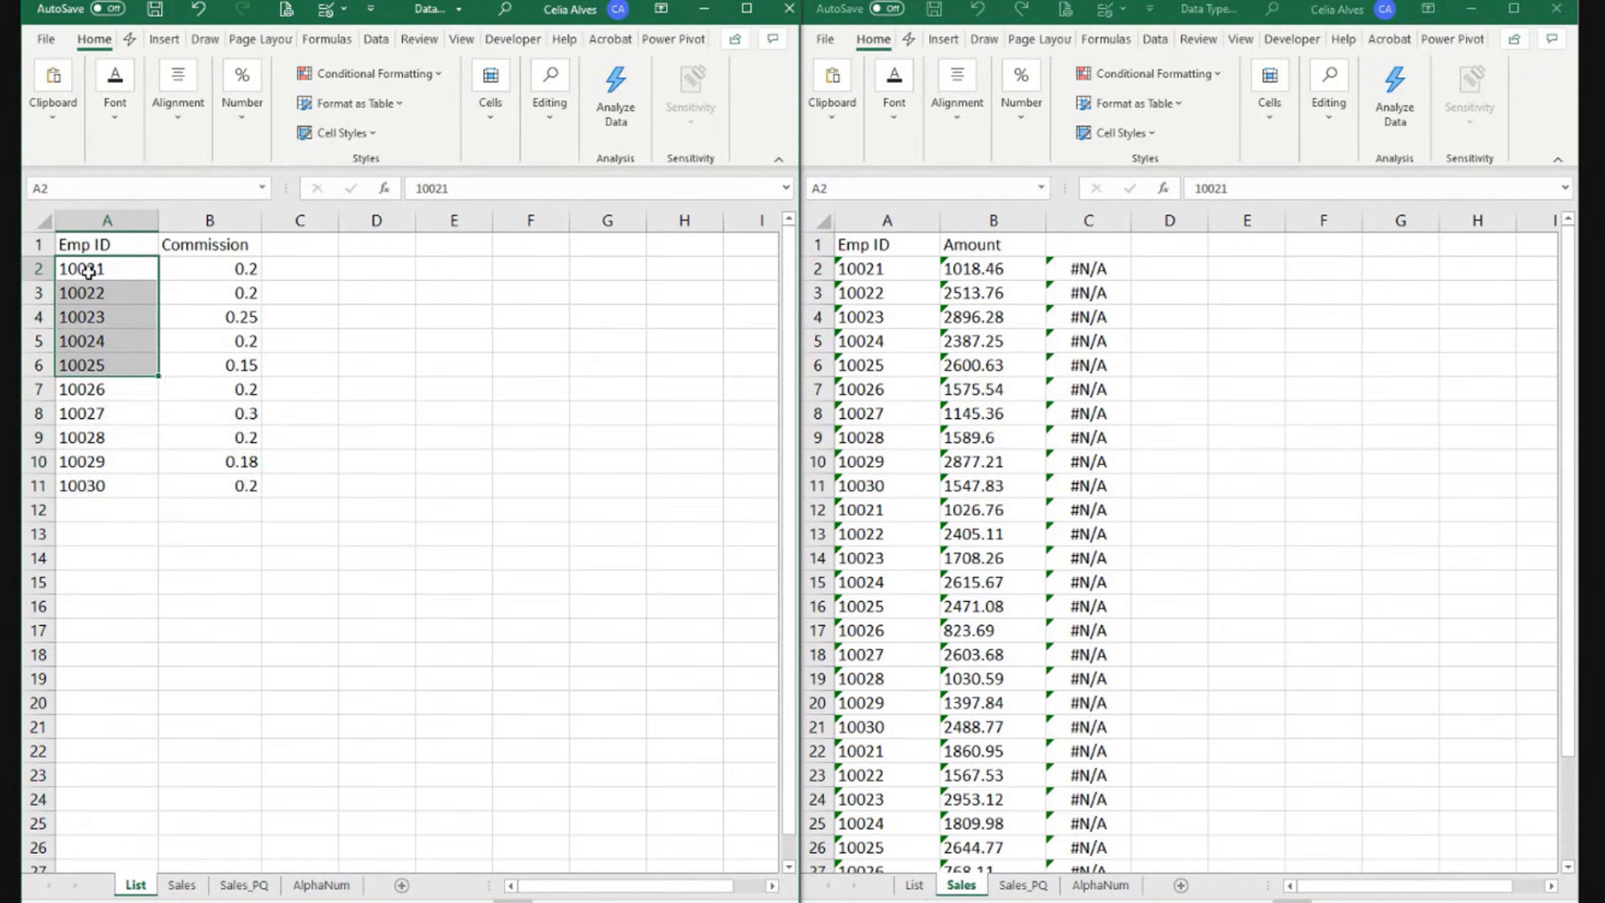
{"action": "double_click", "coordinate": [88, 272]}
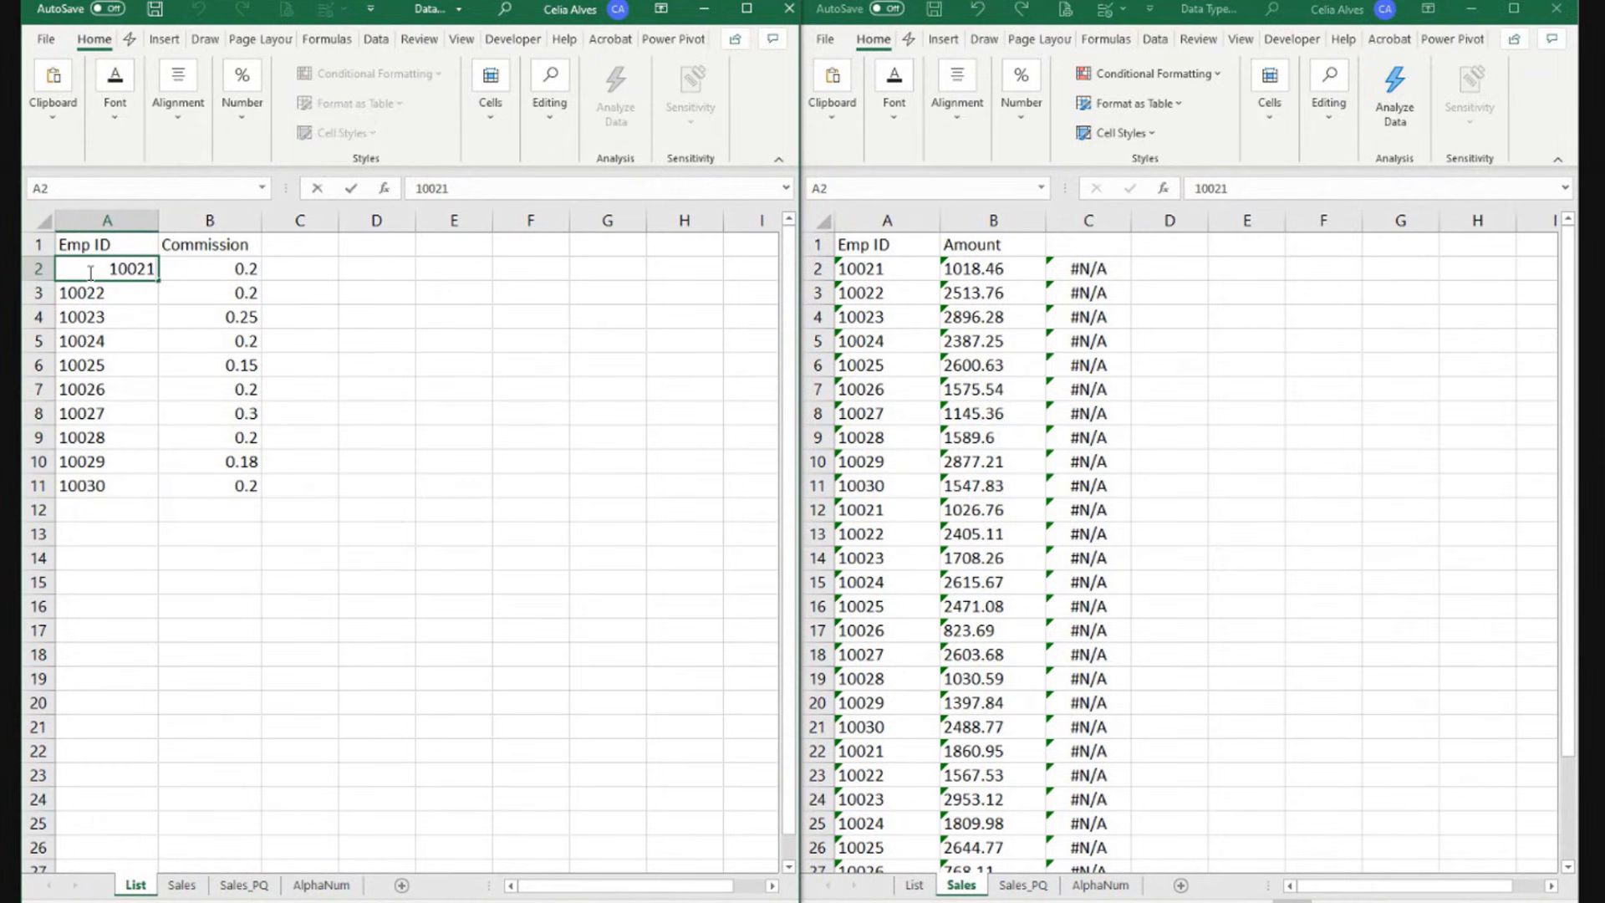
{"action": "key", "text": "Return"}
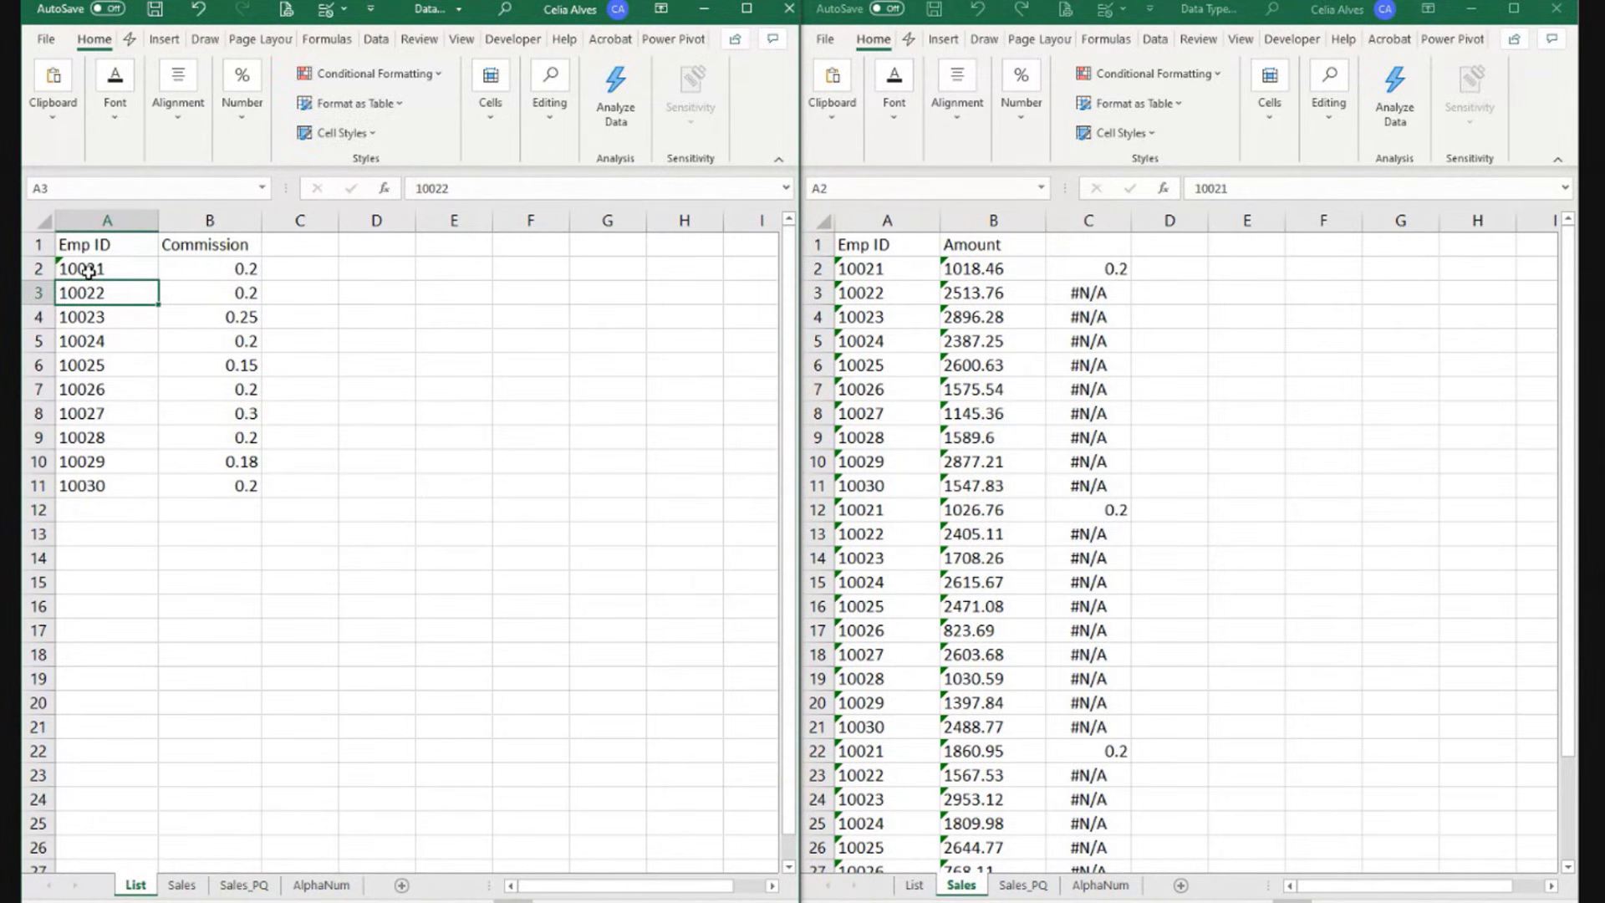
{"action": "key", "text": "F2"}
{"action": "key", "text": "Return"}
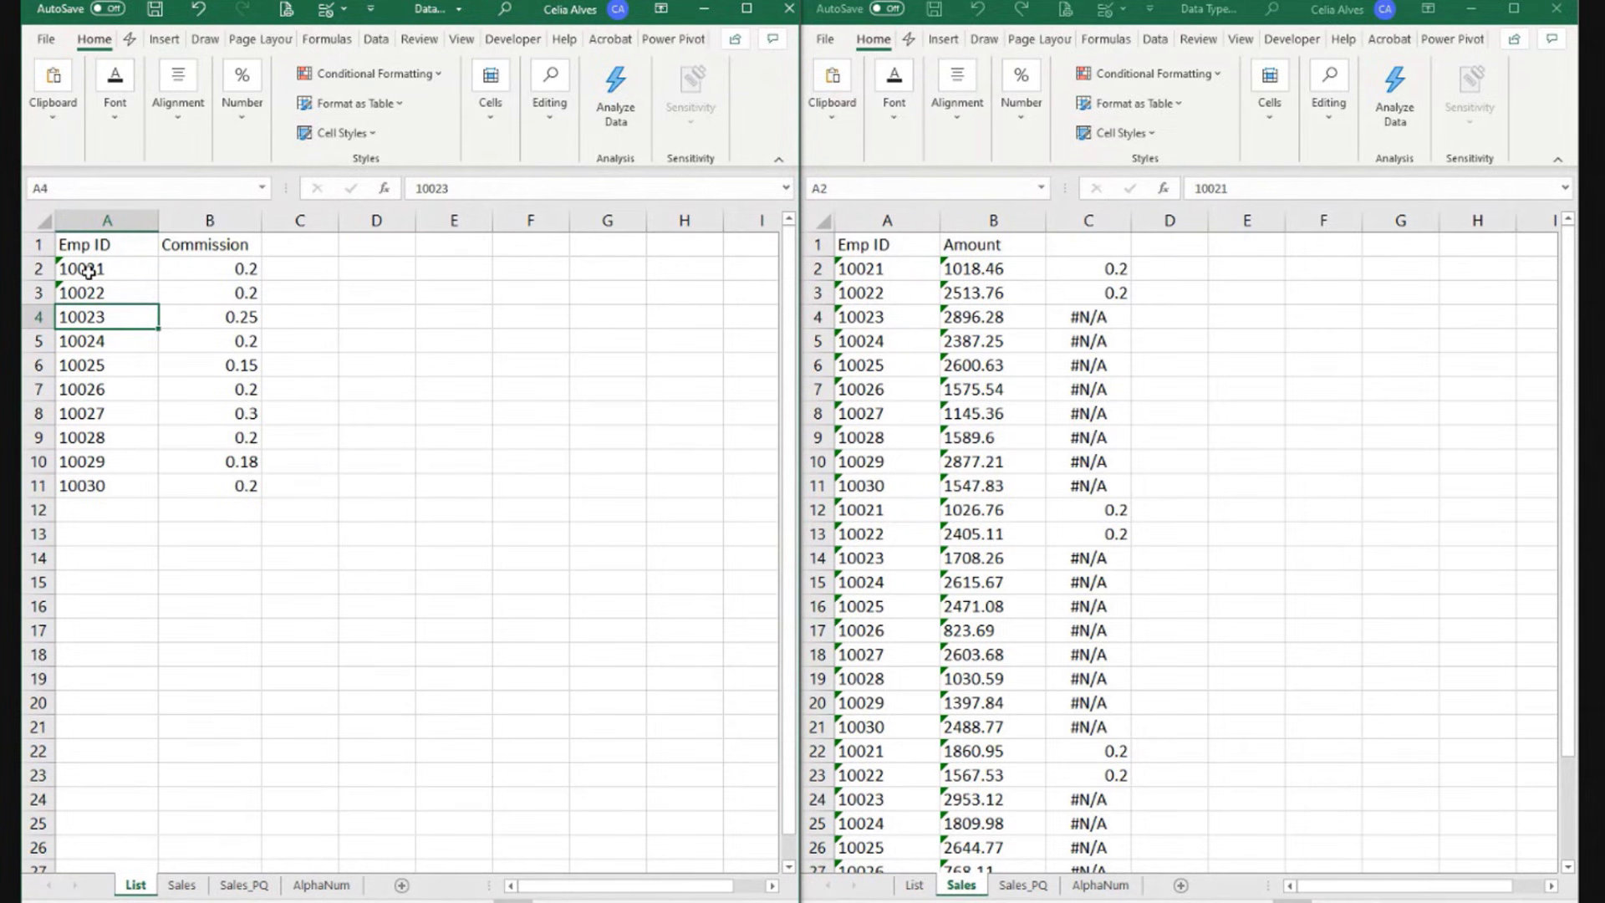
Step: Undo the re-entered IDs in A2 and A3 and the Text format on A2:A11 of the List sheet
{"action": "key", "text": "ctrl+z"}
{"action": "key", "text": "ctrl+z"}
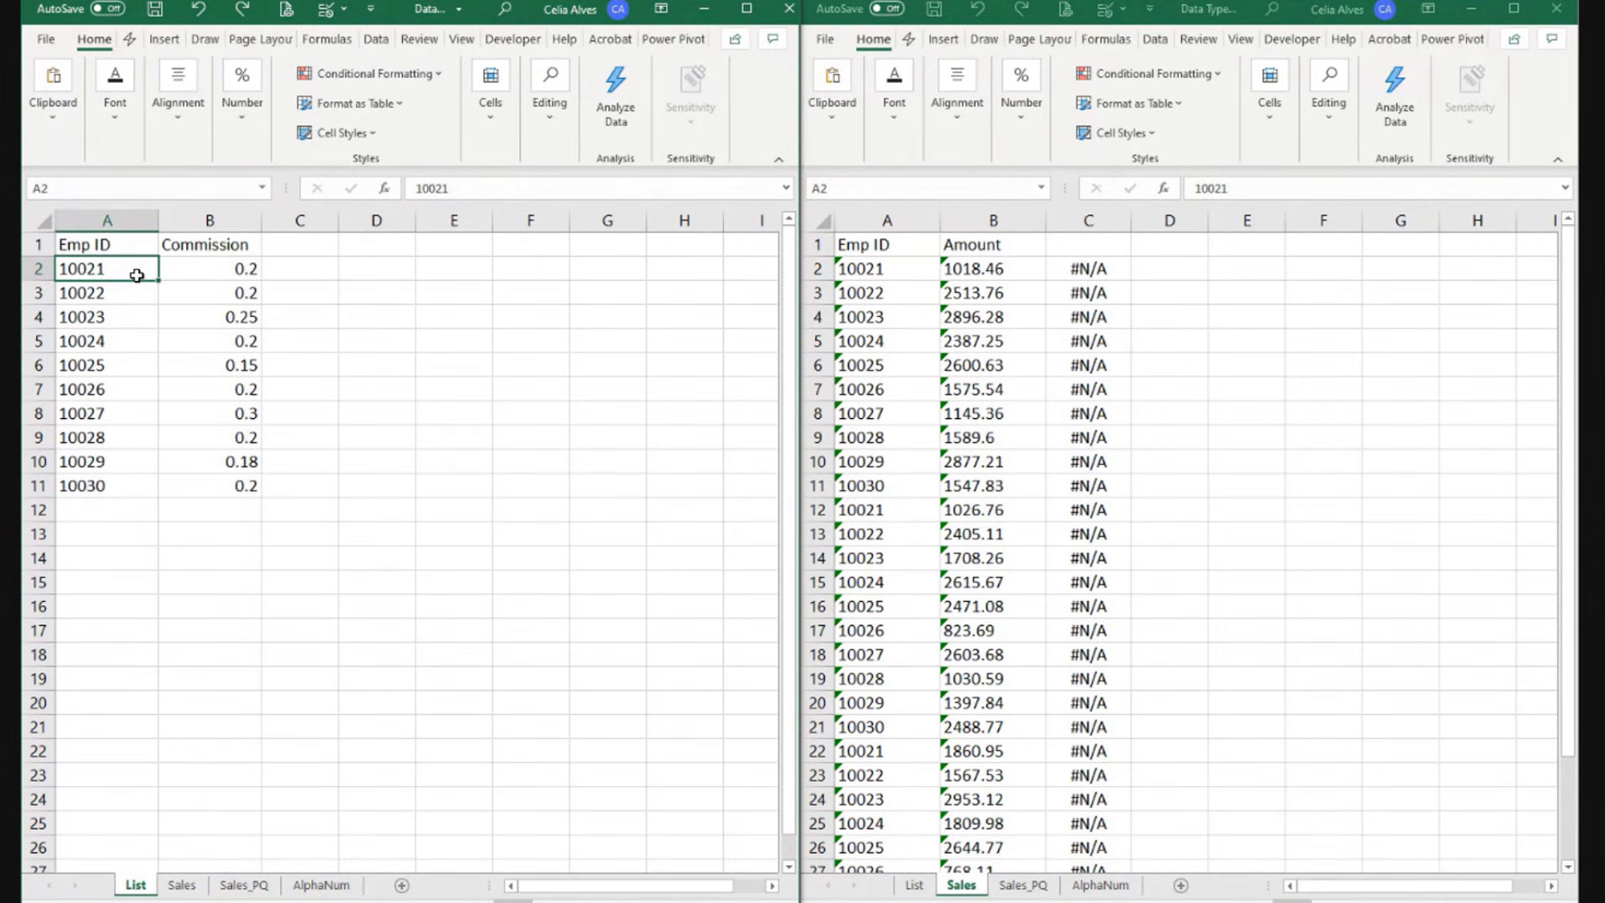
{"action": "left_click", "coordinate": [201, 11]}
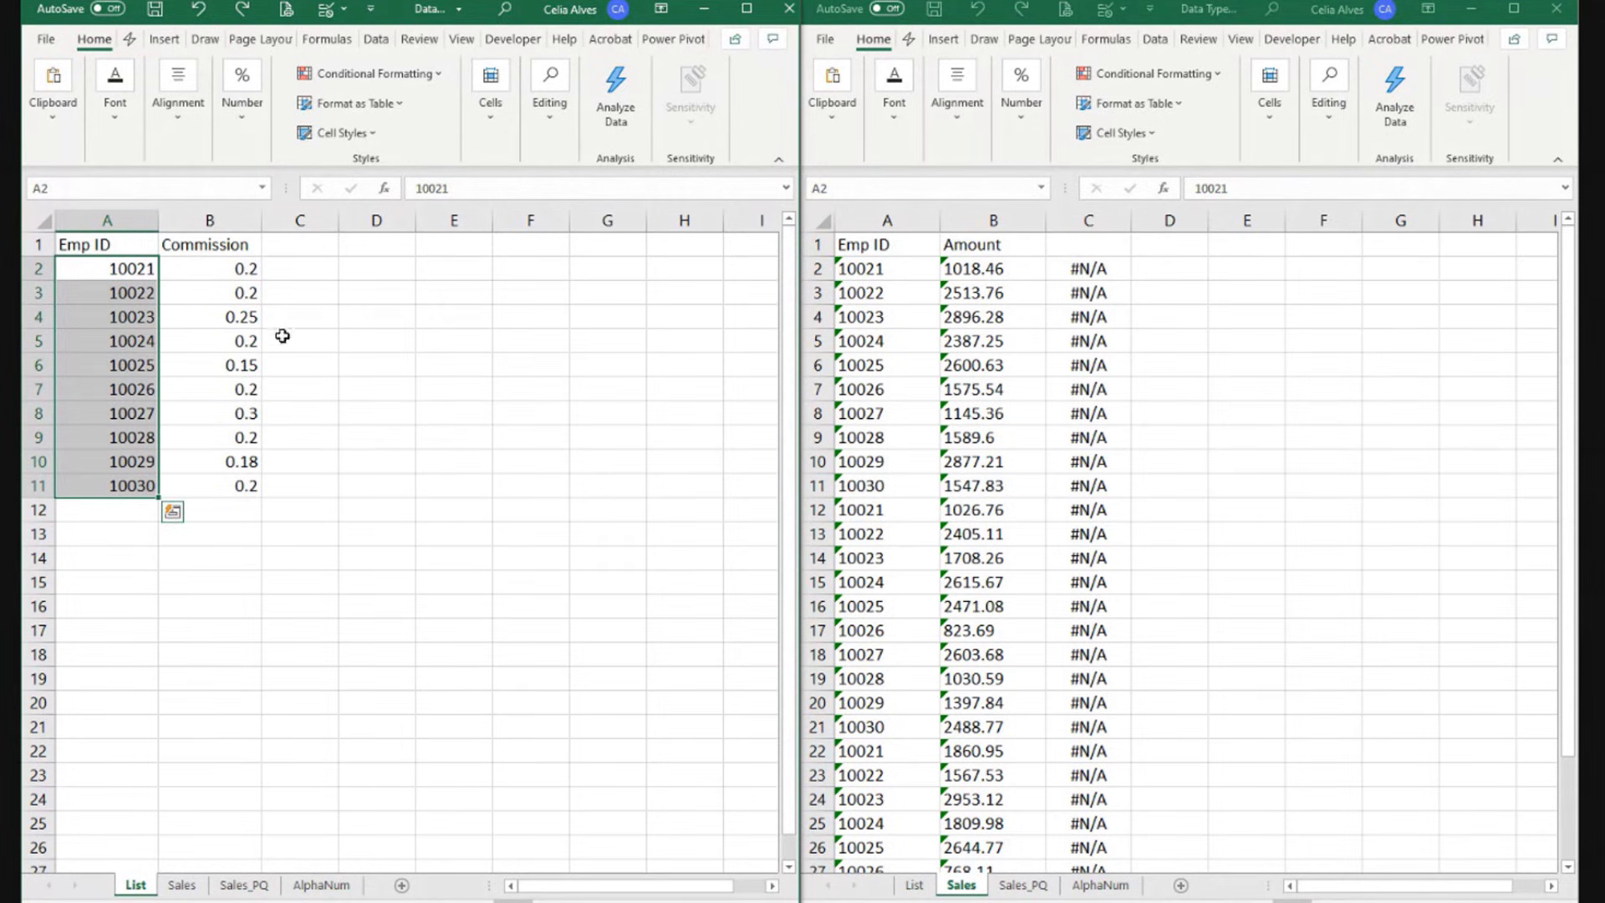
Step: Convert the employee IDs in A2:A11 on the List sheet to text using Text to Columns with Delimited data and the Text column format
{"action": "left_click", "coordinate": [753, 17]}
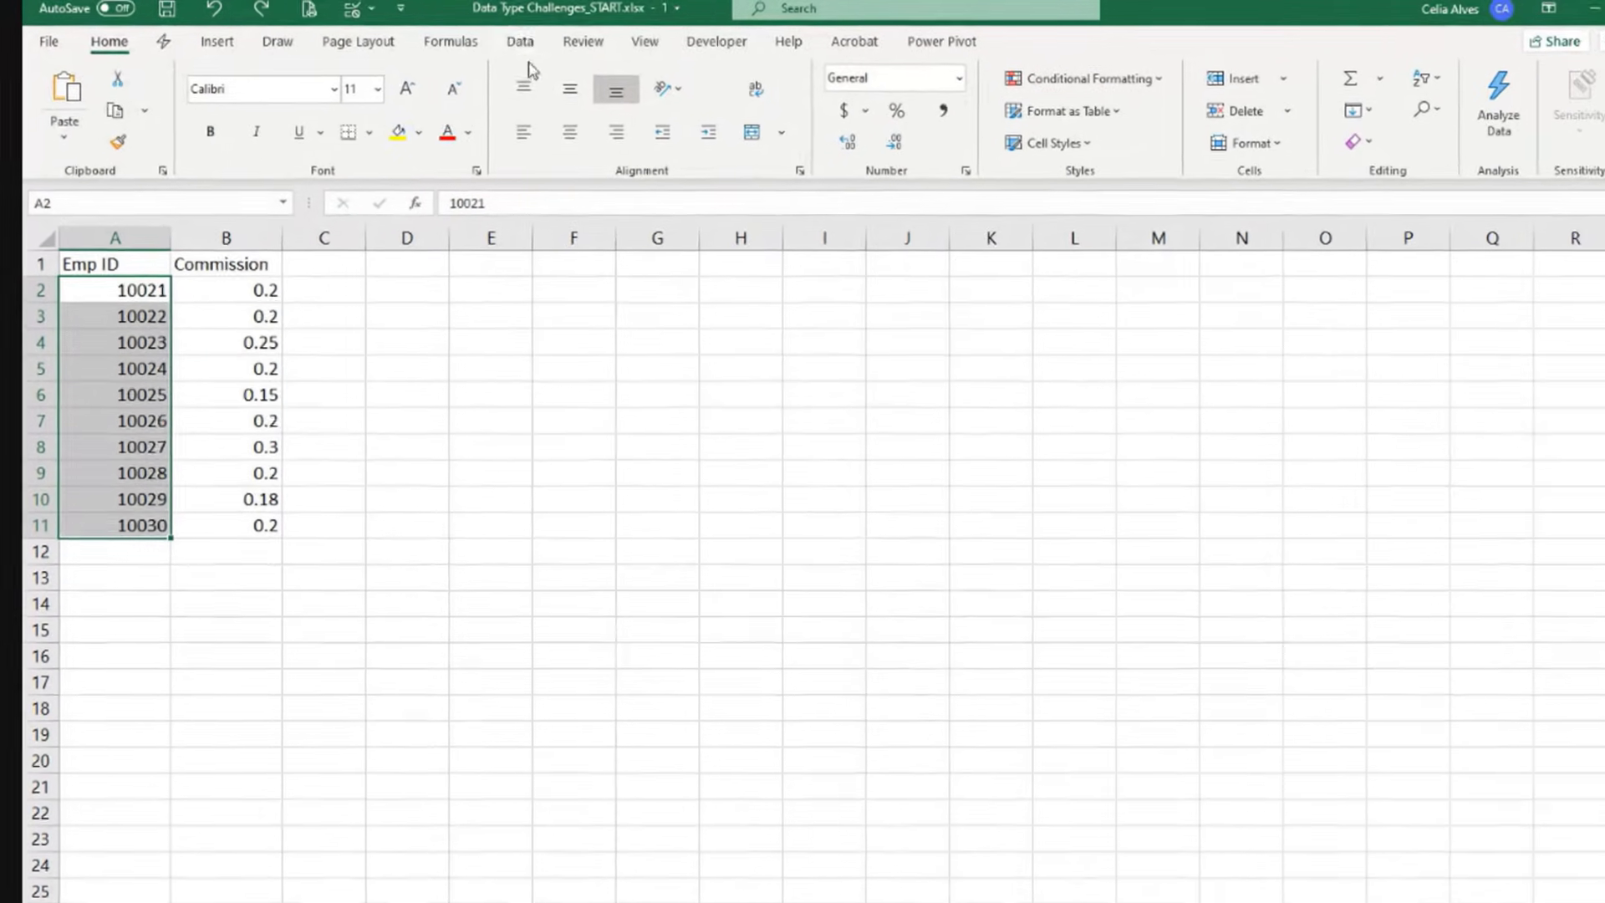
{"action": "left_click", "coordinate": [542, 44]}
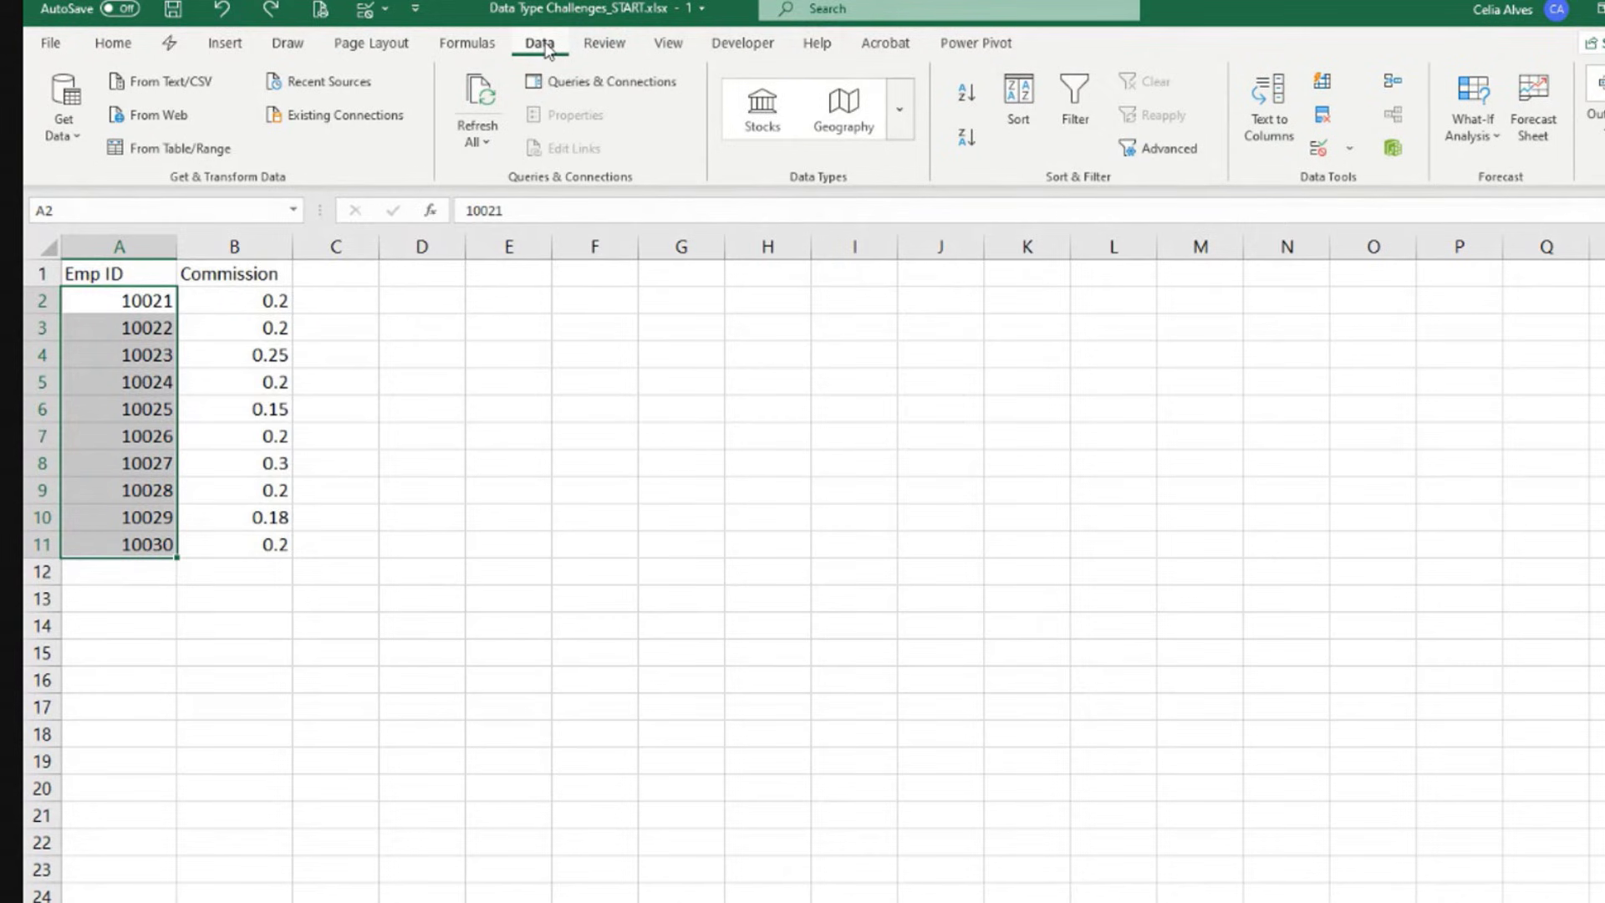
{"action": "left_click", "coordinate": [1266, 107]}
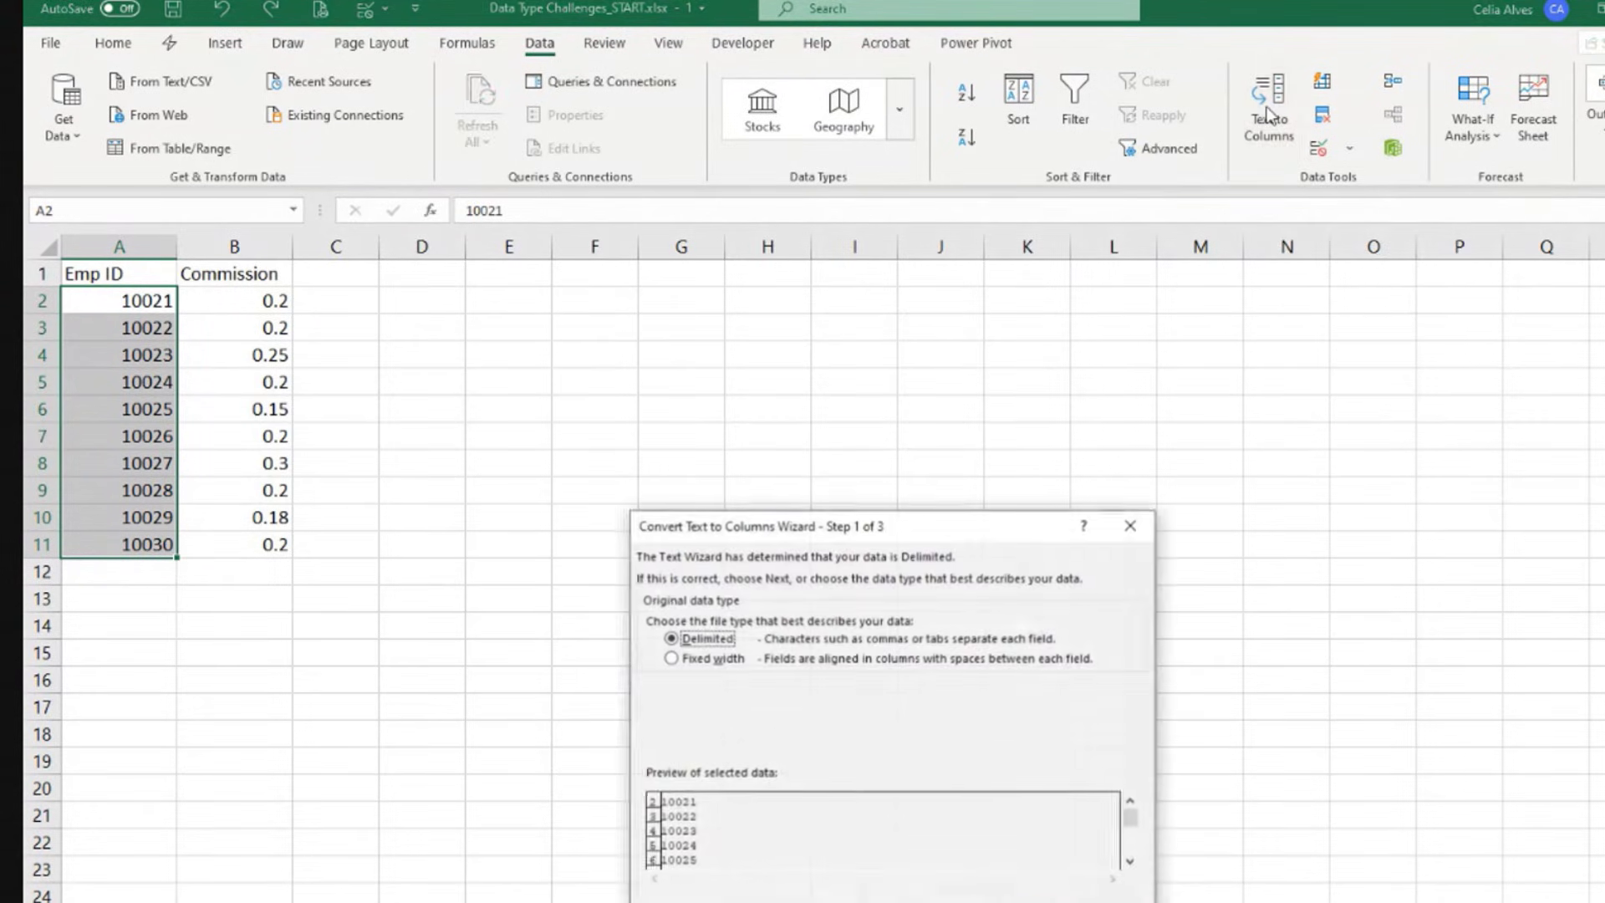
{"action": "left_click_drag", "start_coordinate": [909, 515], "coordinate": [684, 307]}
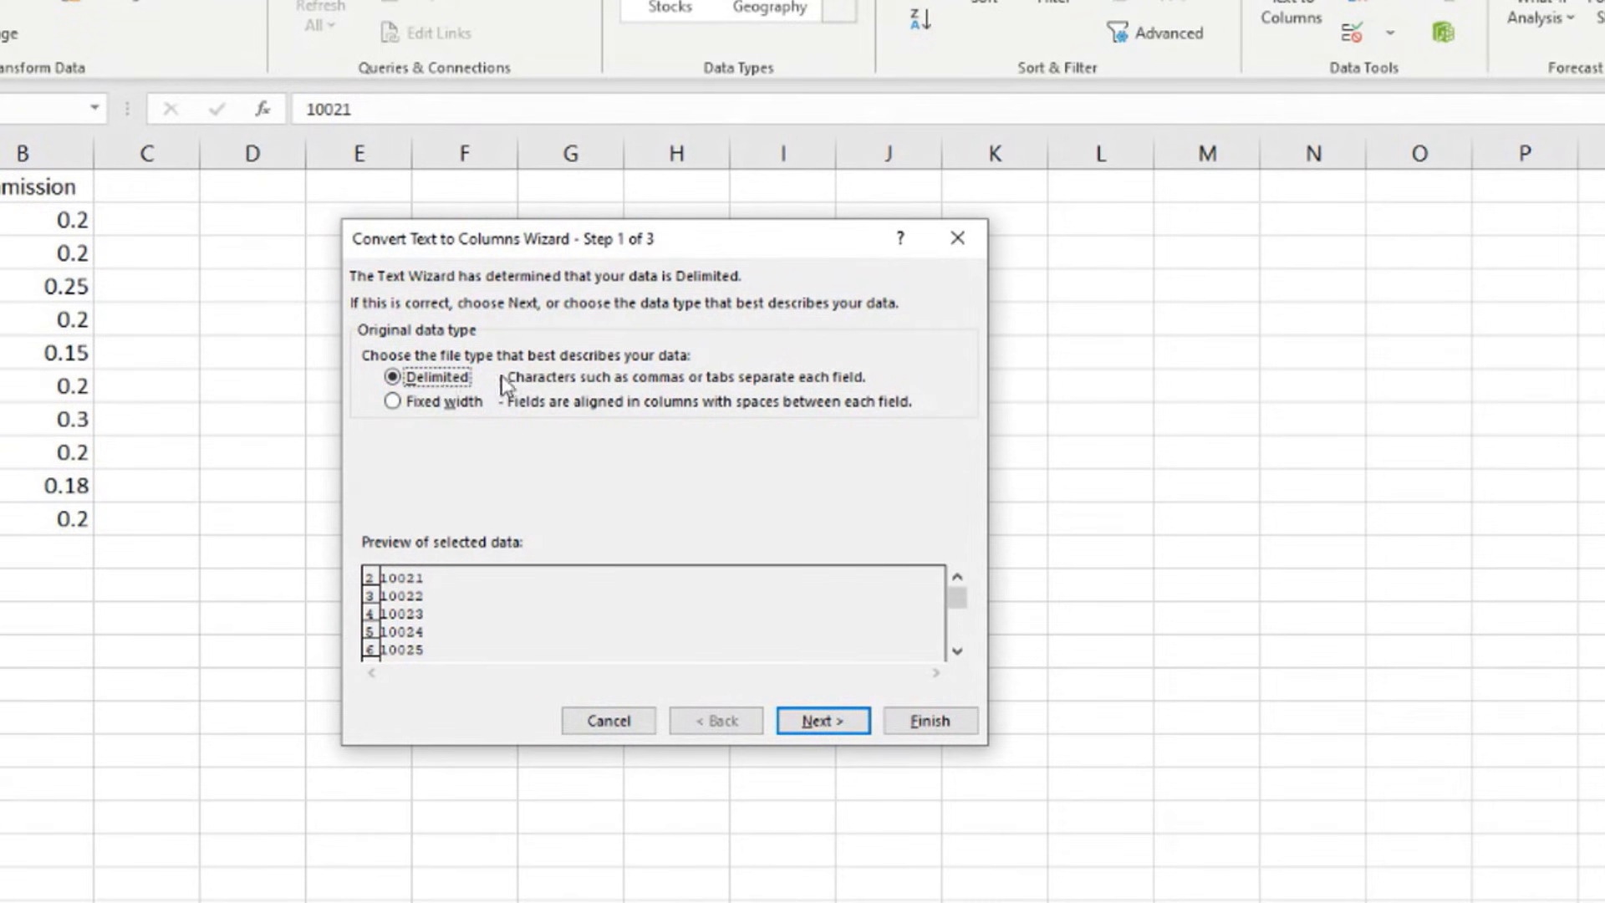
{"action": "left_click", "coordinate": [838, 724]}
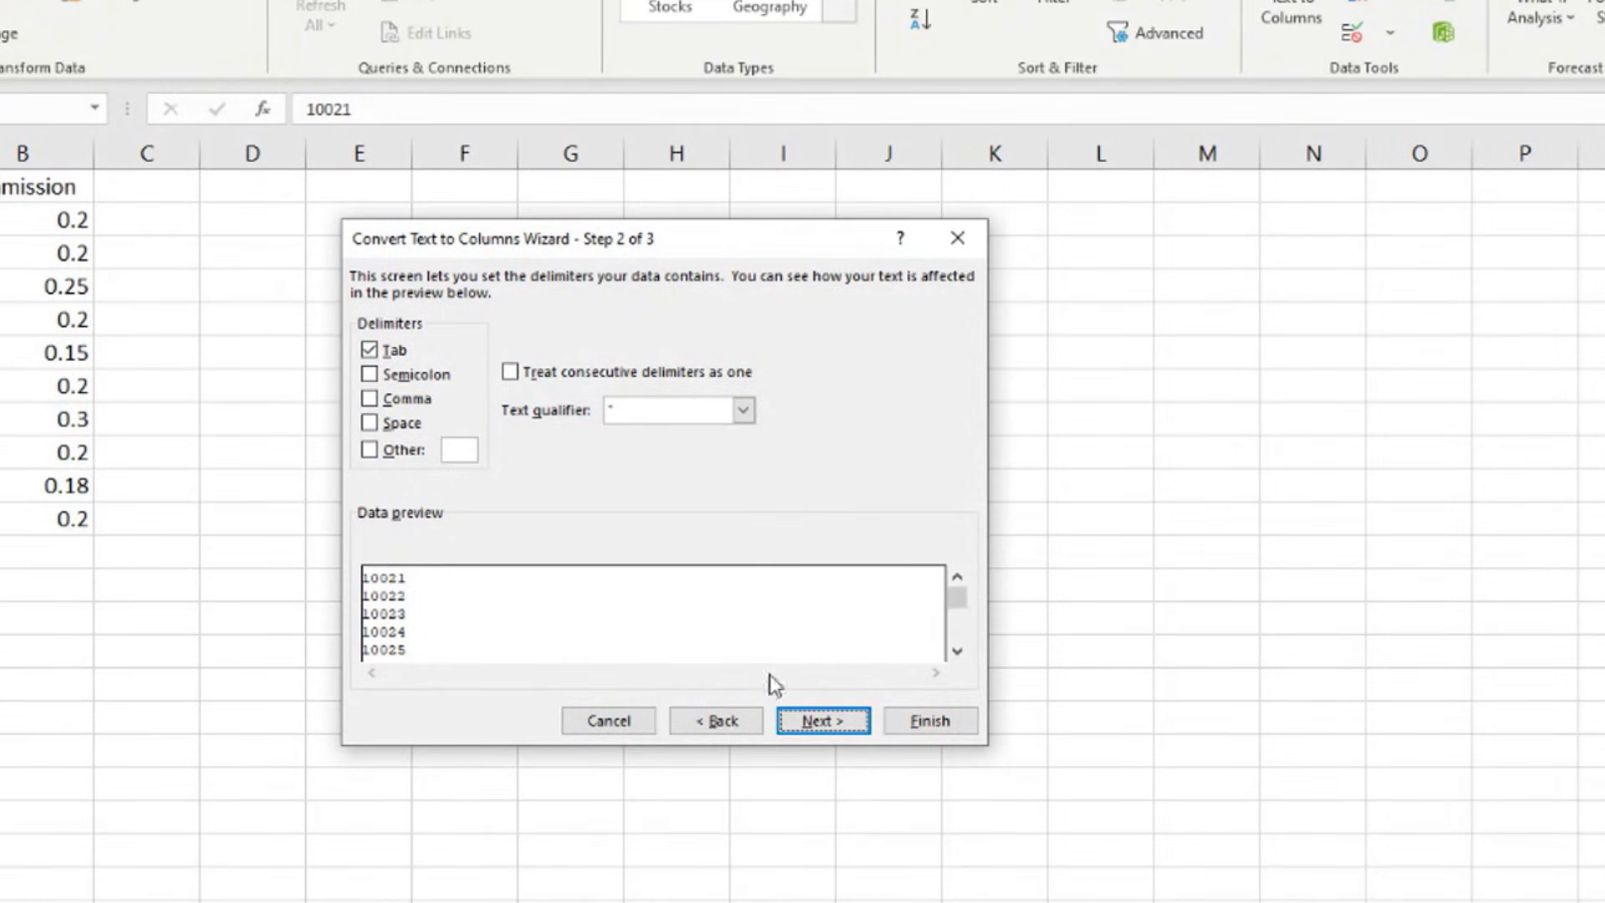
{"action": "left_click", "coordinate": [826, 720]}
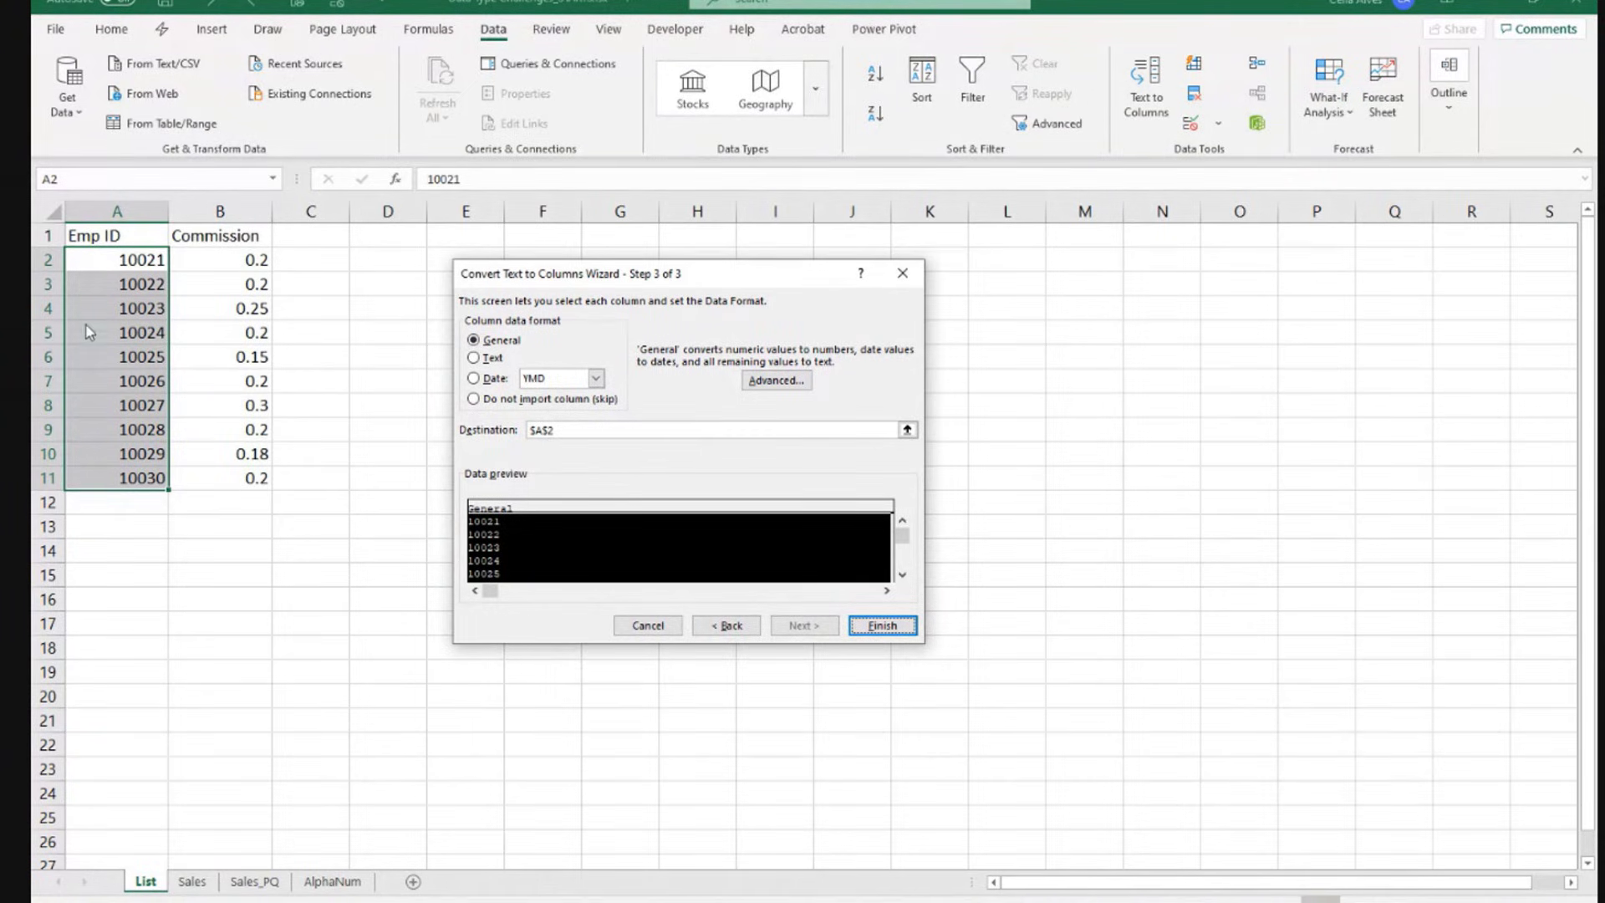
{"action": "left_click", "coordinate": [474, 358]}
{"action": "left_click", "coordinate": [877, 633]}
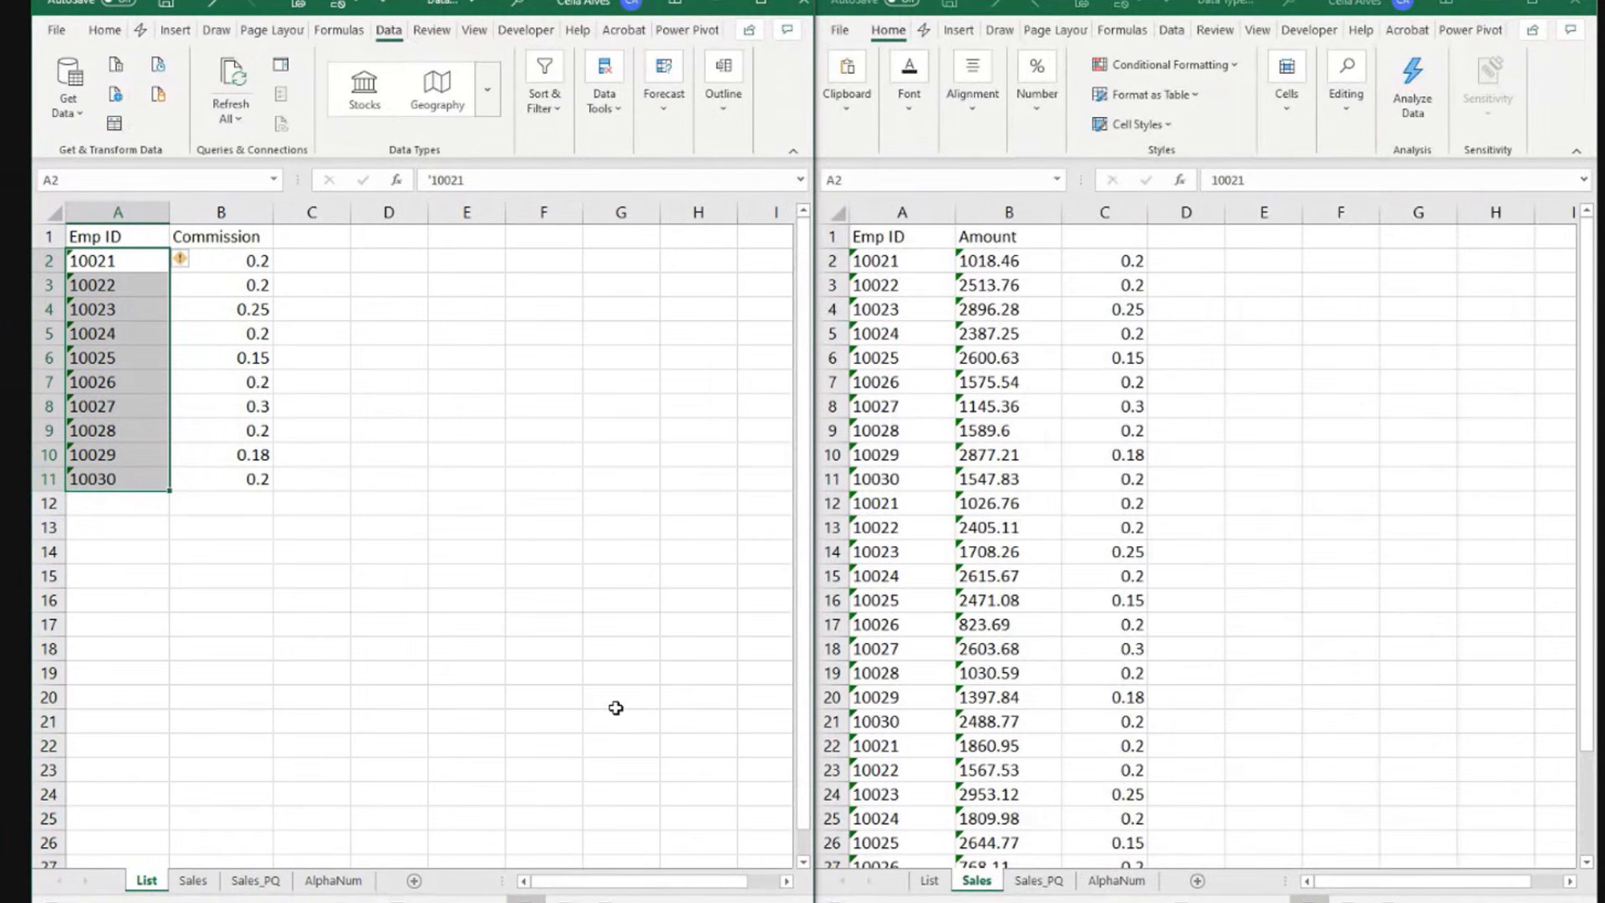
Step: Undo and redo the Text to Columns conversion on the List sheet and compare A2 on both sheets
{"action": "left_click", "coordinate": [1096, 285]}
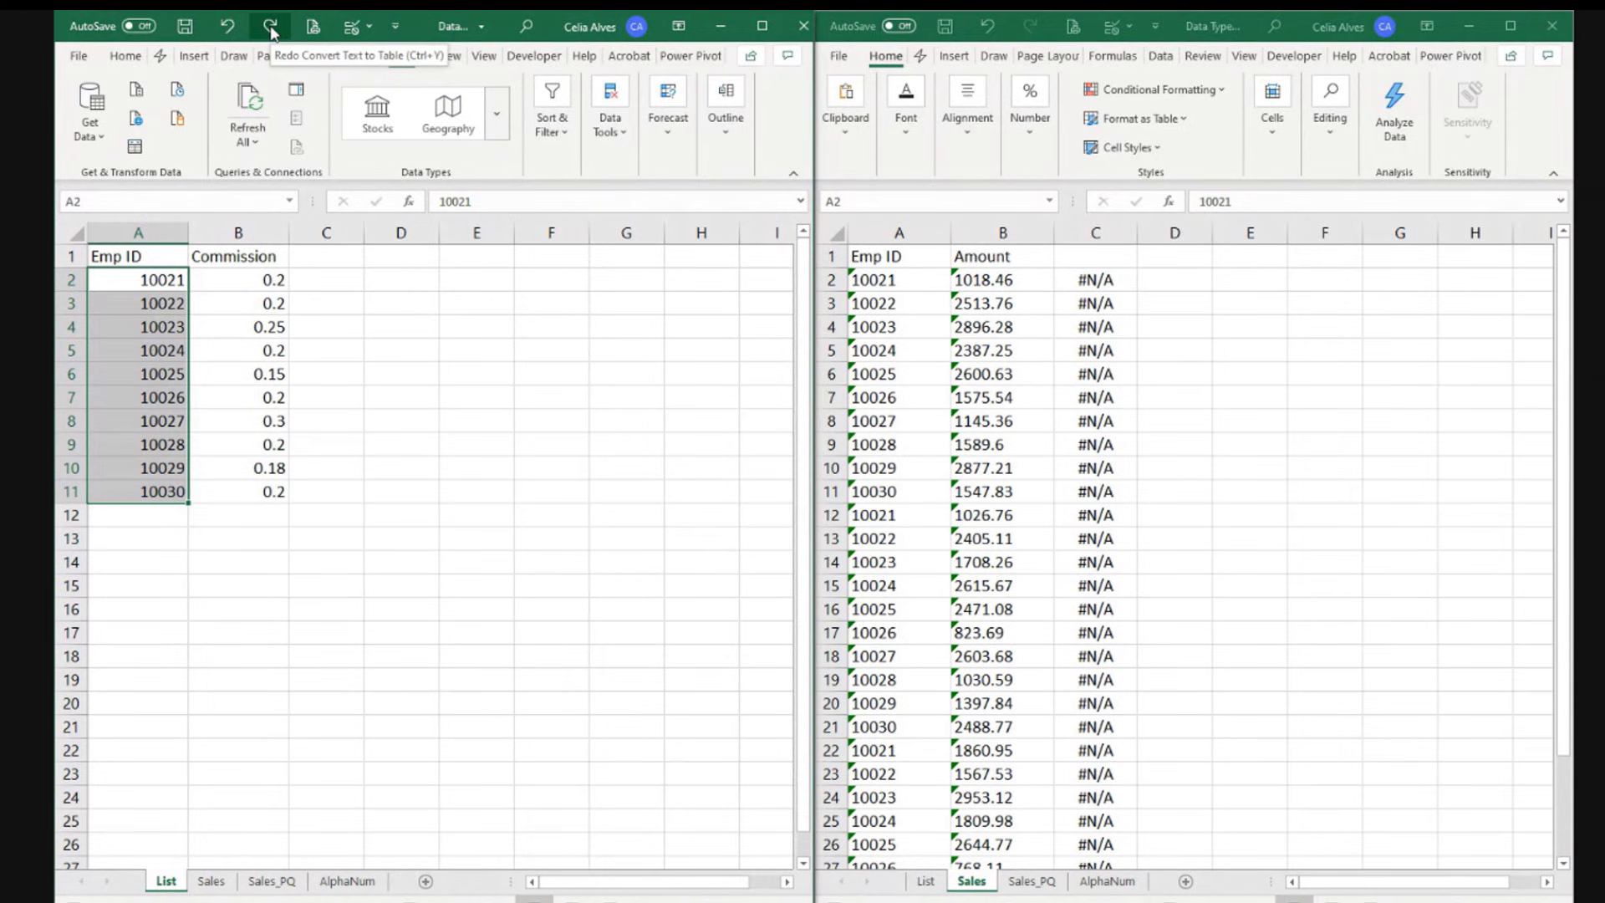
{"action": "left_click", "coordinate": [270, 29]}
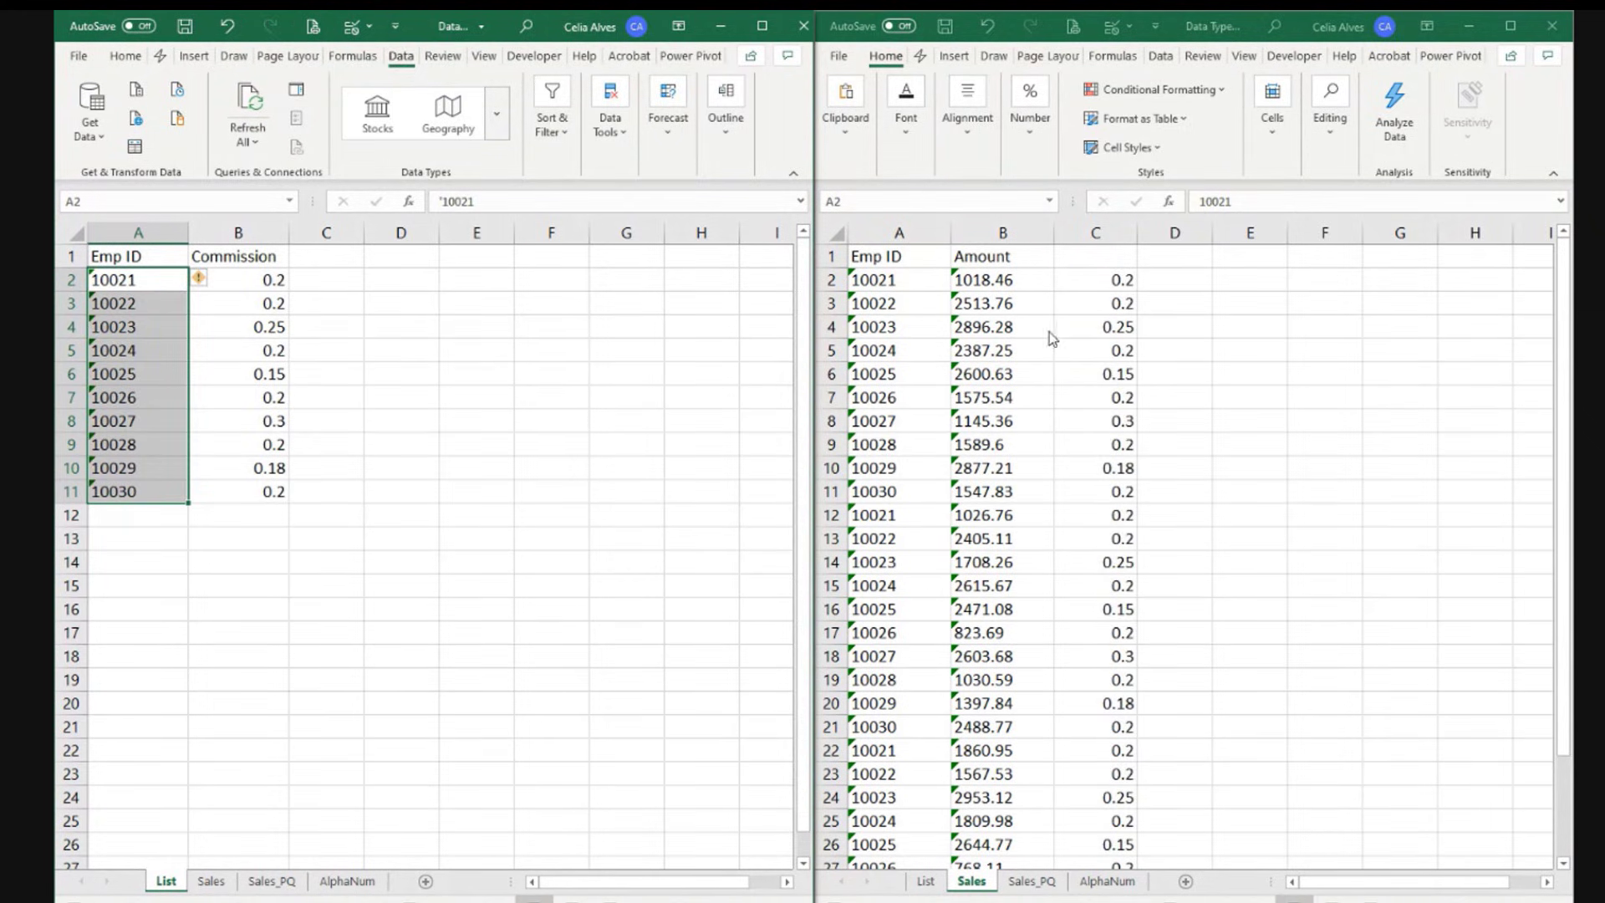
{"action": "left_click", "coordinate": [879, 281]}
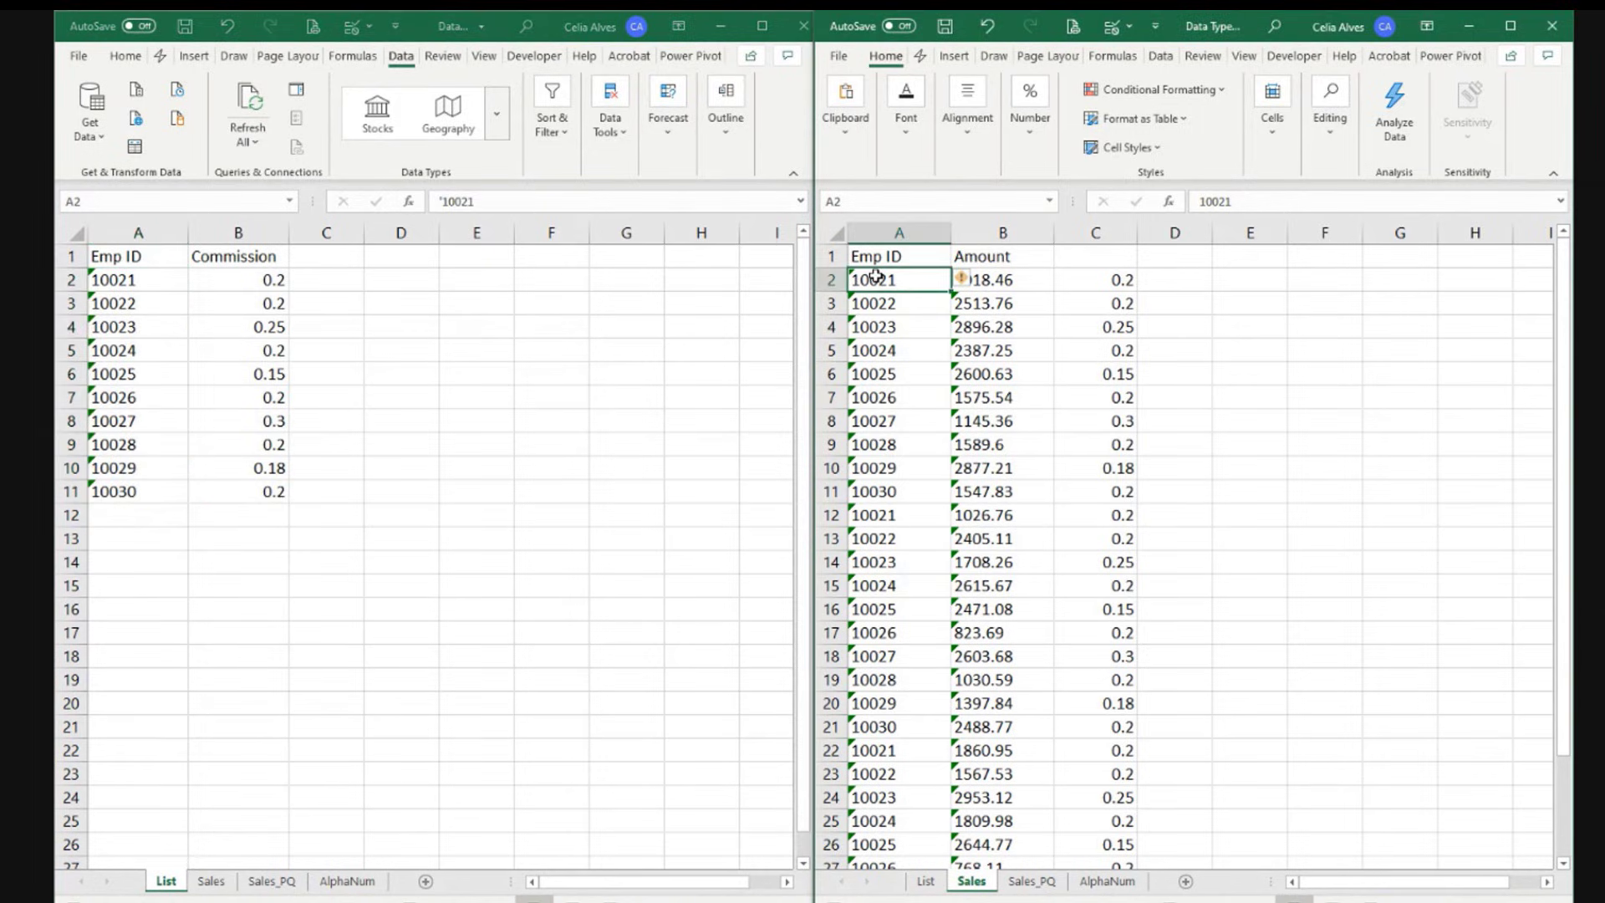
{"action": "left_click", "coordinate": [130, 289]}
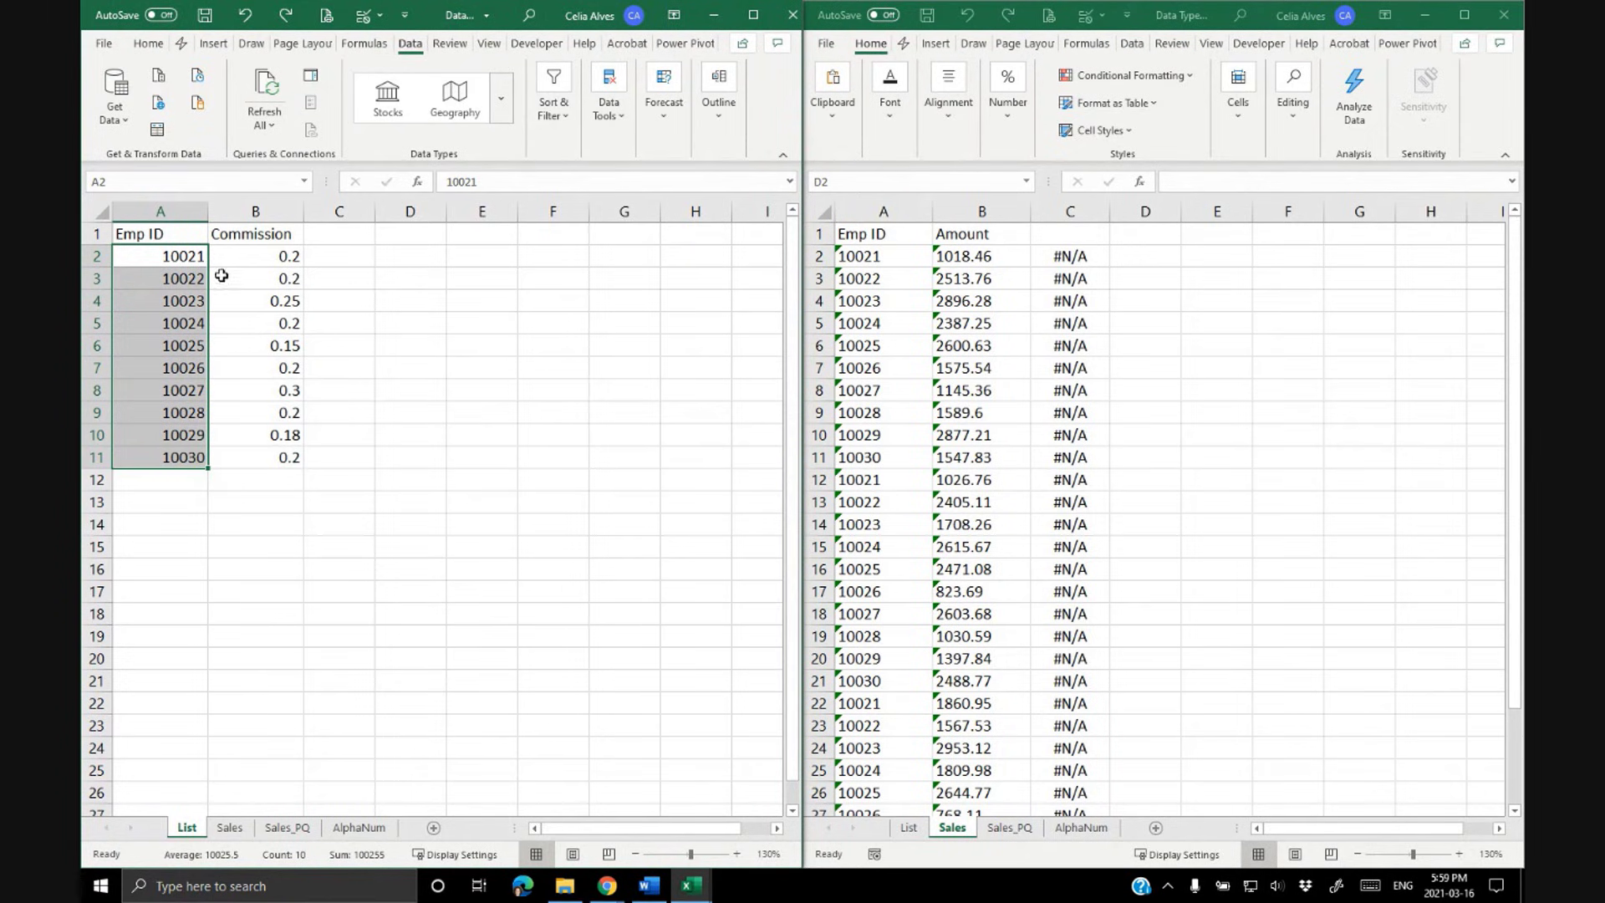
Step: Convert the employee IDs in A2:A31 on the Sales sheet to numbers using Text to Columns with Delimited data and the General column format
{"action": "left_click", "coordinate": [885, 252]}
{"action": "left_click", "coordinate": [885, 252]}
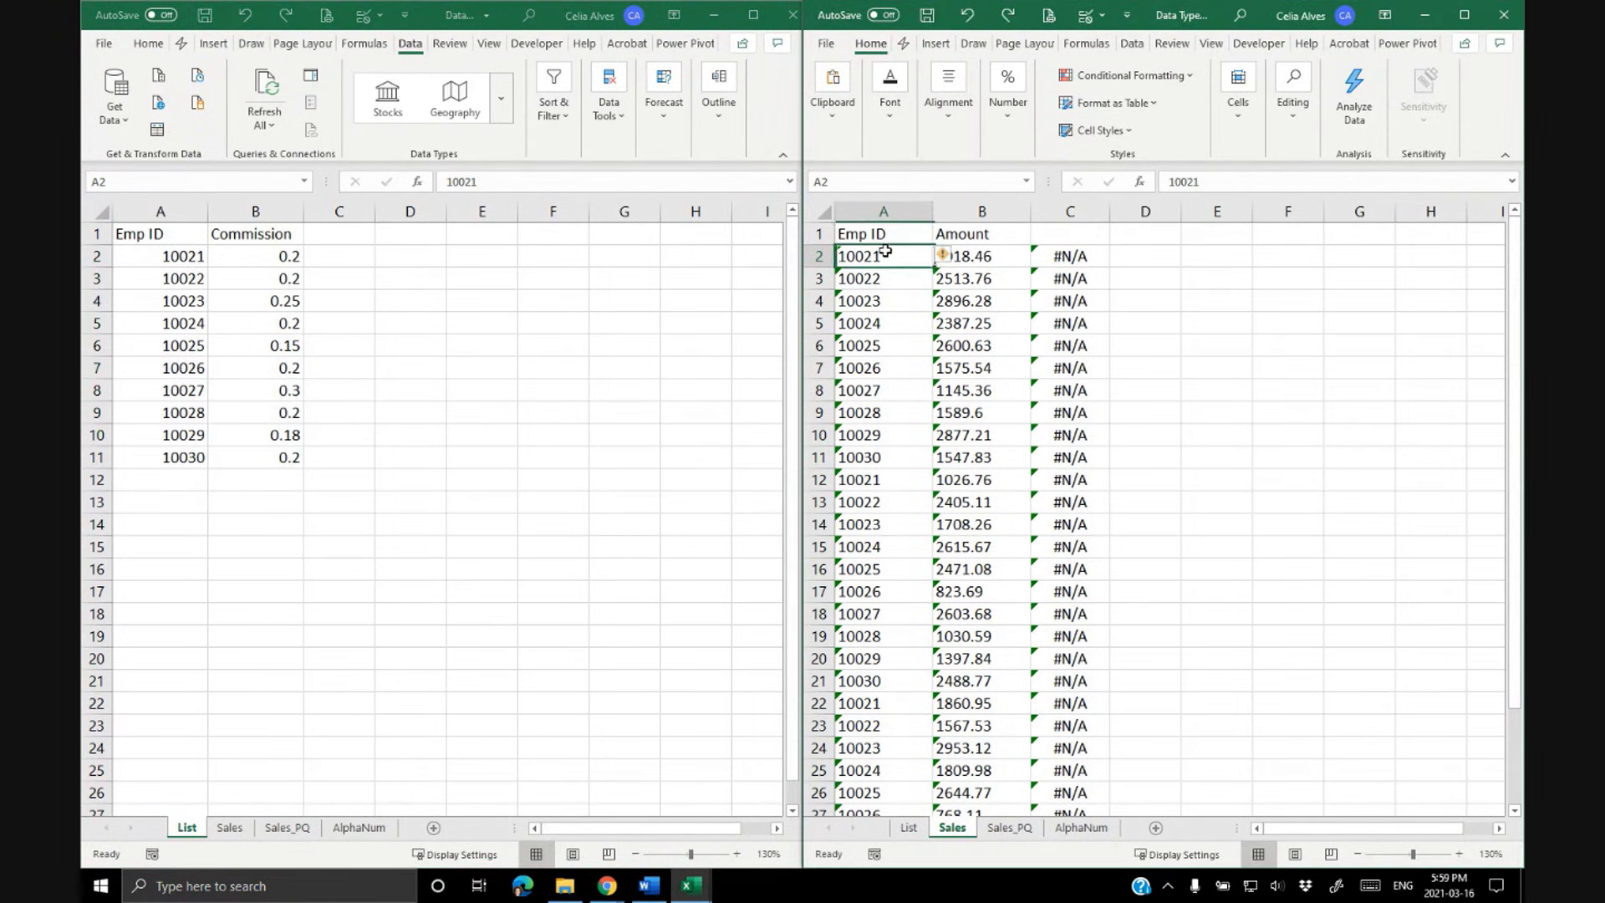
{"action": "key", "text": "ctrl+shift+Down"}
{"action": "scroll", "coordinate": [886, 250], "scroll_direction": "up", "scroll_amount": 2}
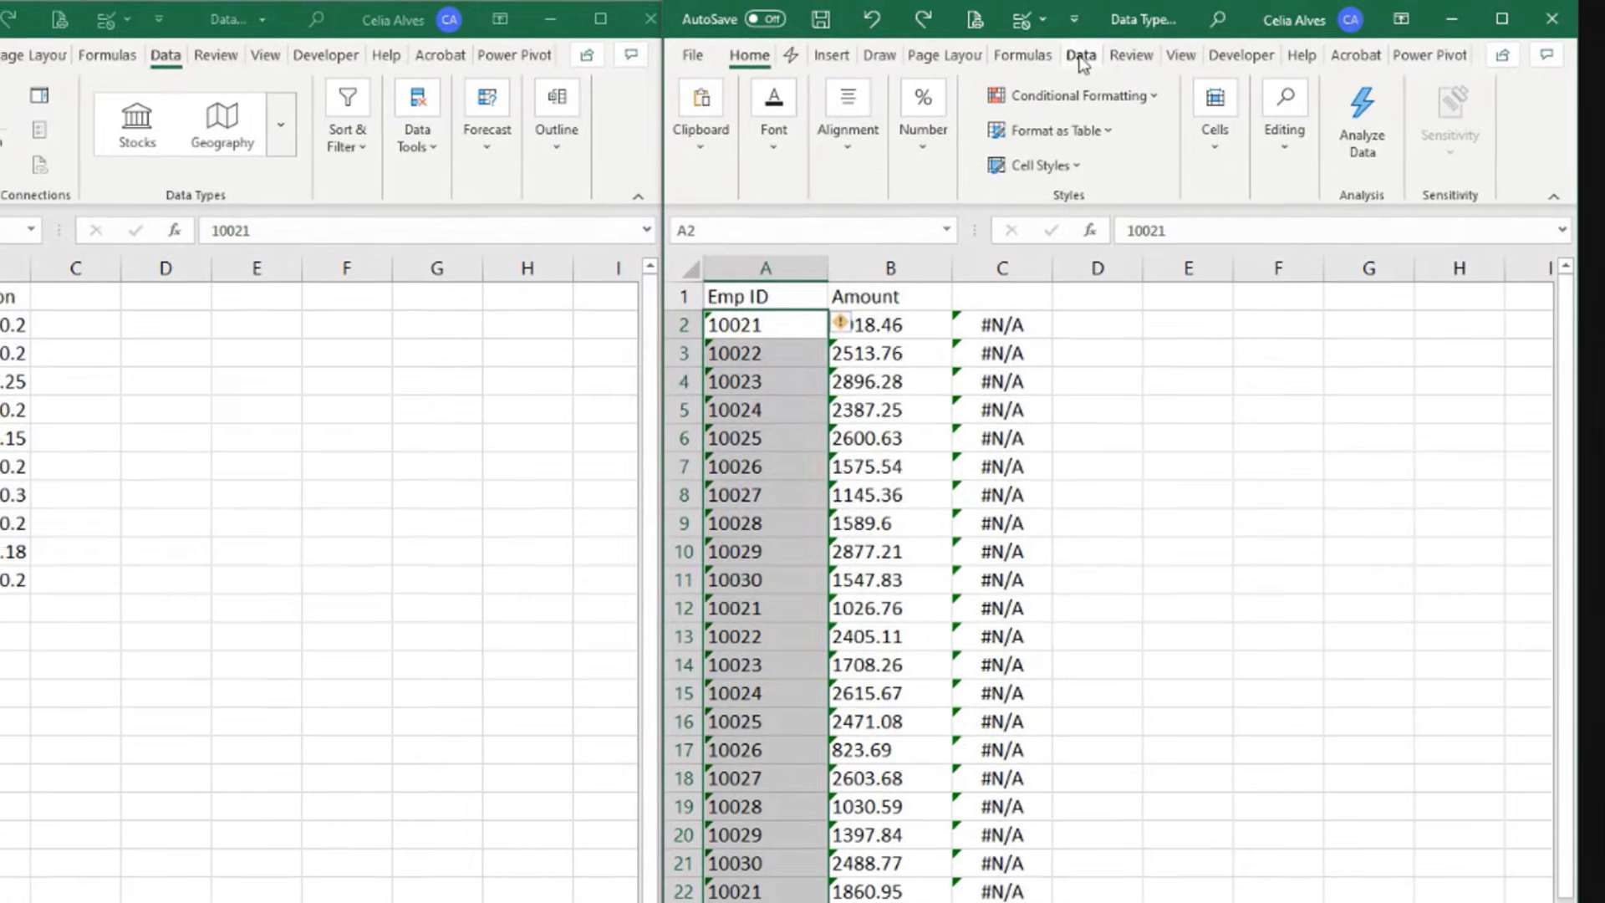
{"action": "left_click", "coordinate": [1133, 44]}
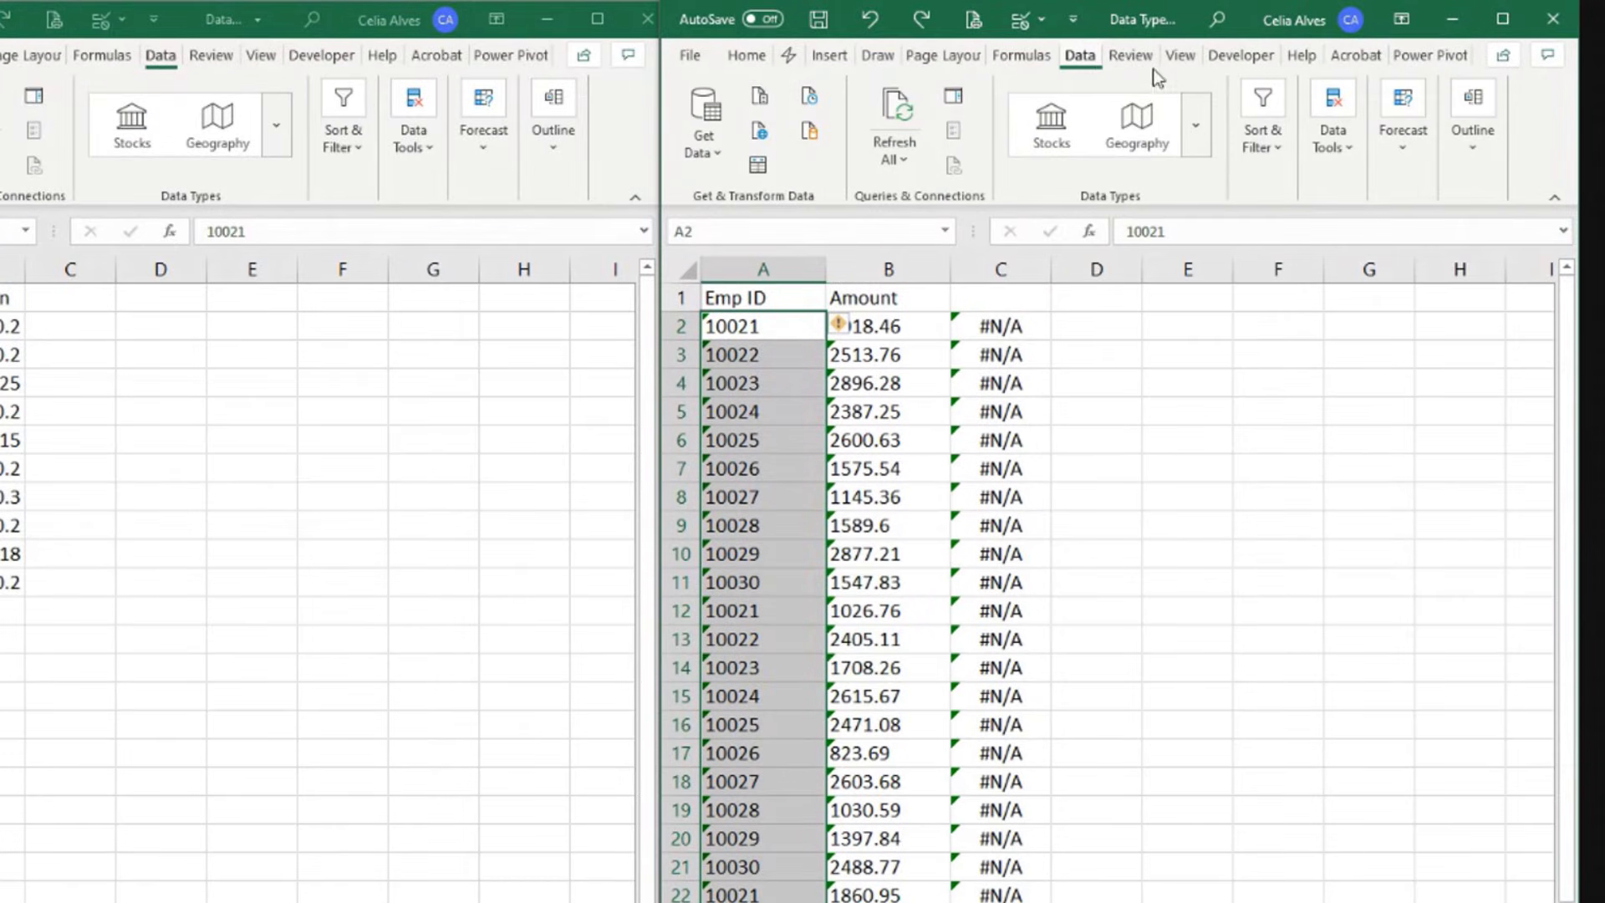
{"action": "left_click", "coordinate": [1333, 149]}
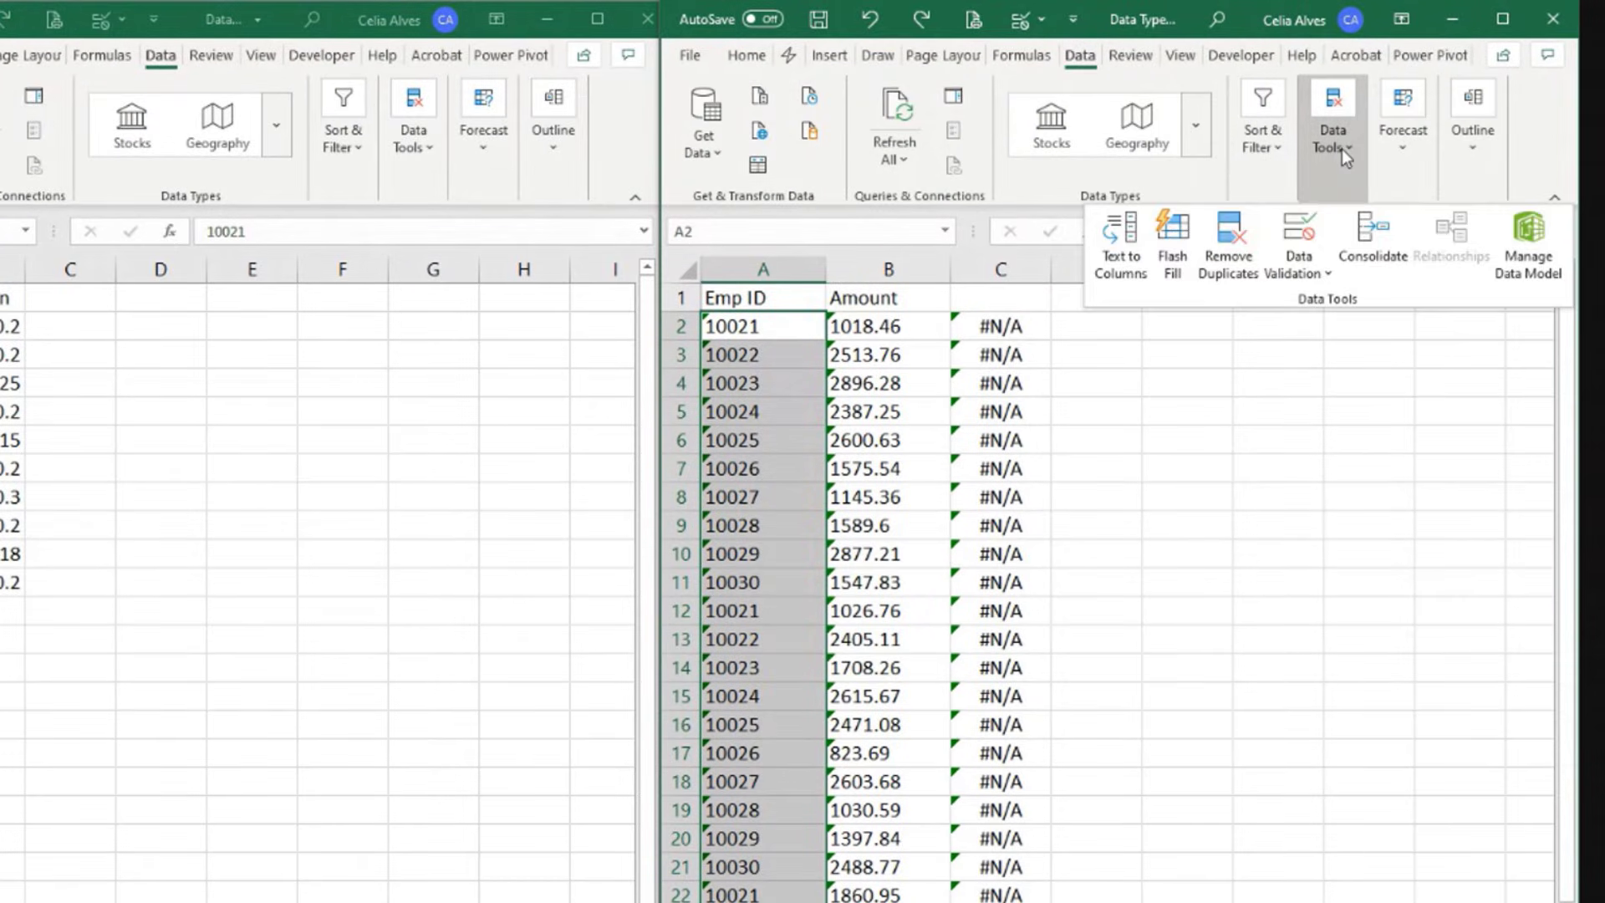
{"action": "left_click", "coordinate": [1132, 239]}
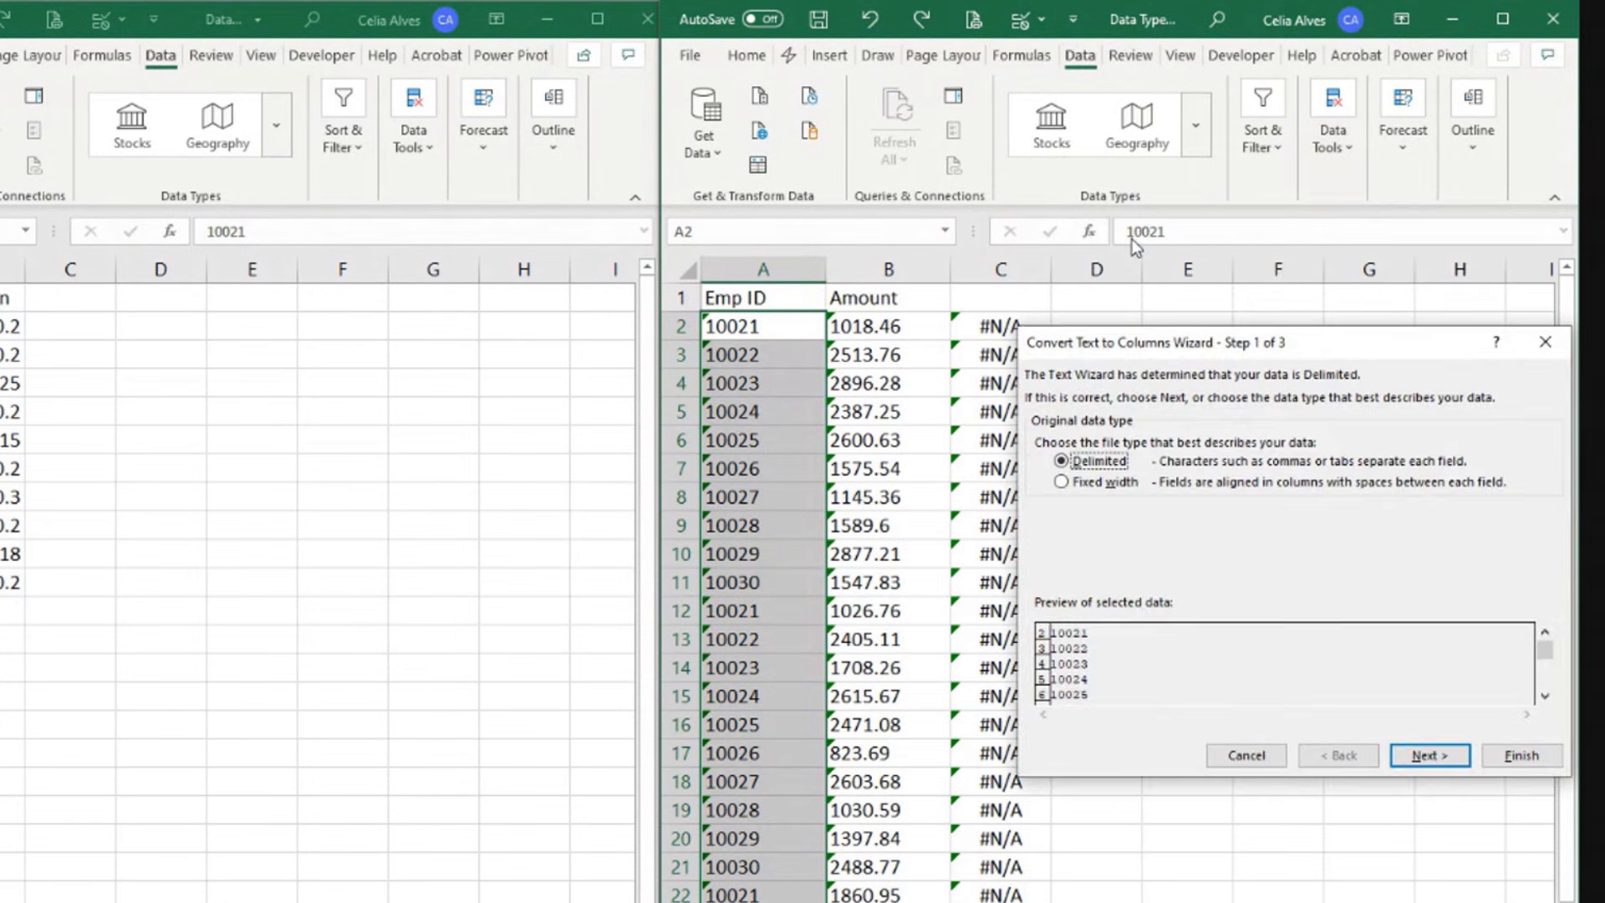
{"action": "left_click_drag", "start_coordinate": [1343, 336], "coordinate": [1268, 294]}
{"action": "left_click", "coordinate": [1348, 714]}
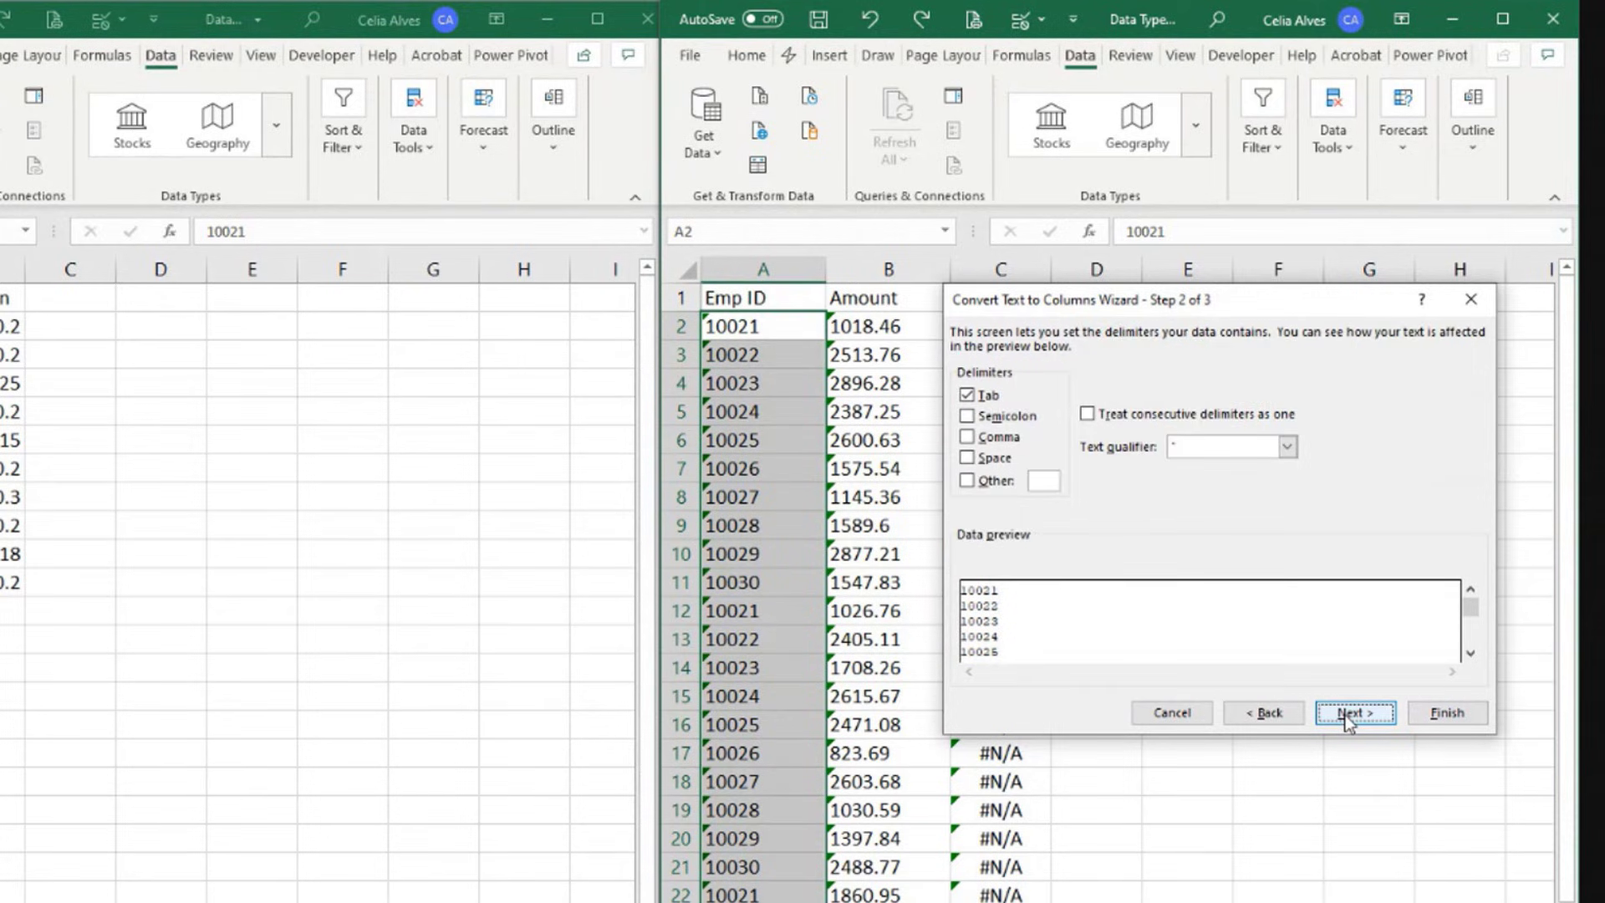
{"action": "left_click", "coordinate": [1344, 712]}
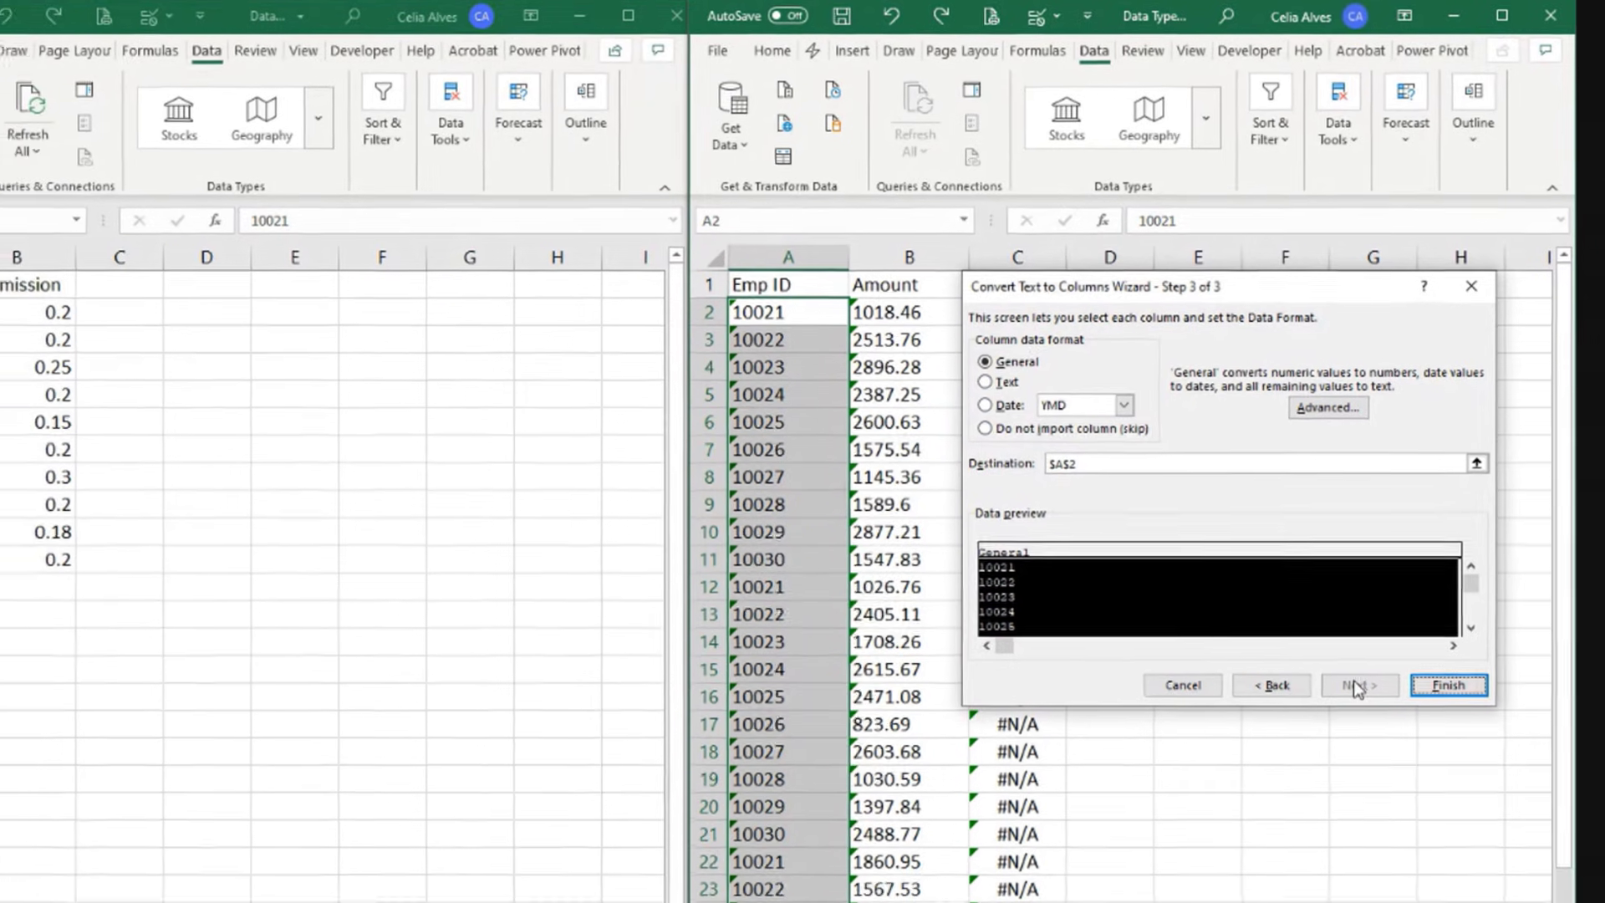
{"action": "left_click", "coordinate": [1449, 685]}
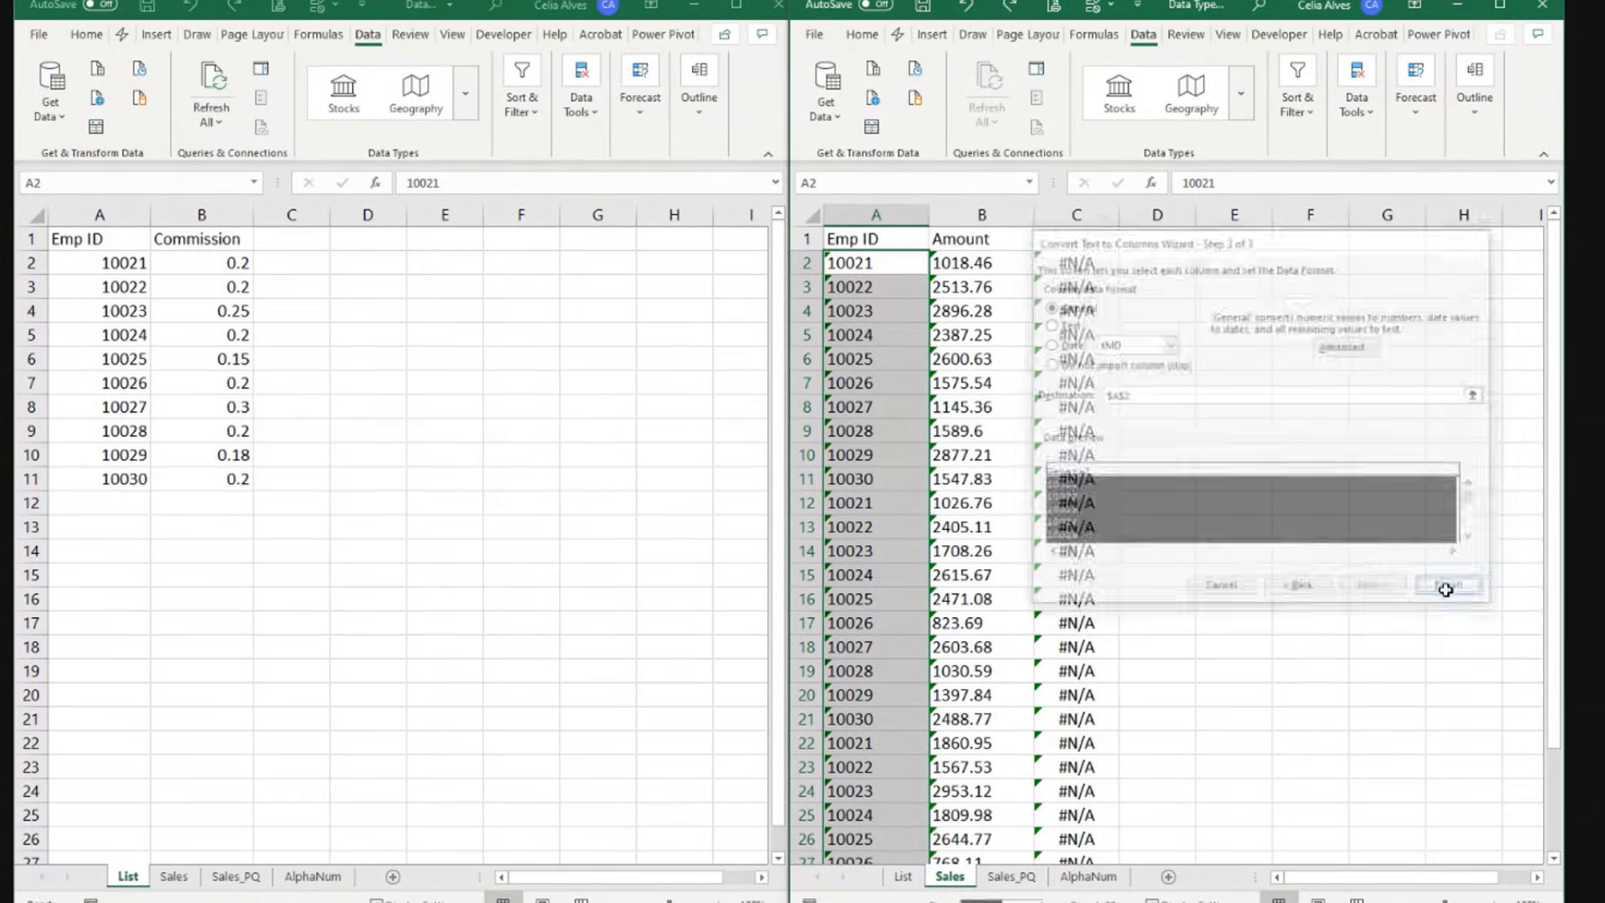
Step: Check the converted Emp IDs on the Sales sheet against A2:A11 on the List sheet
{"action": "left_click", "coordinate": [903, 267]}
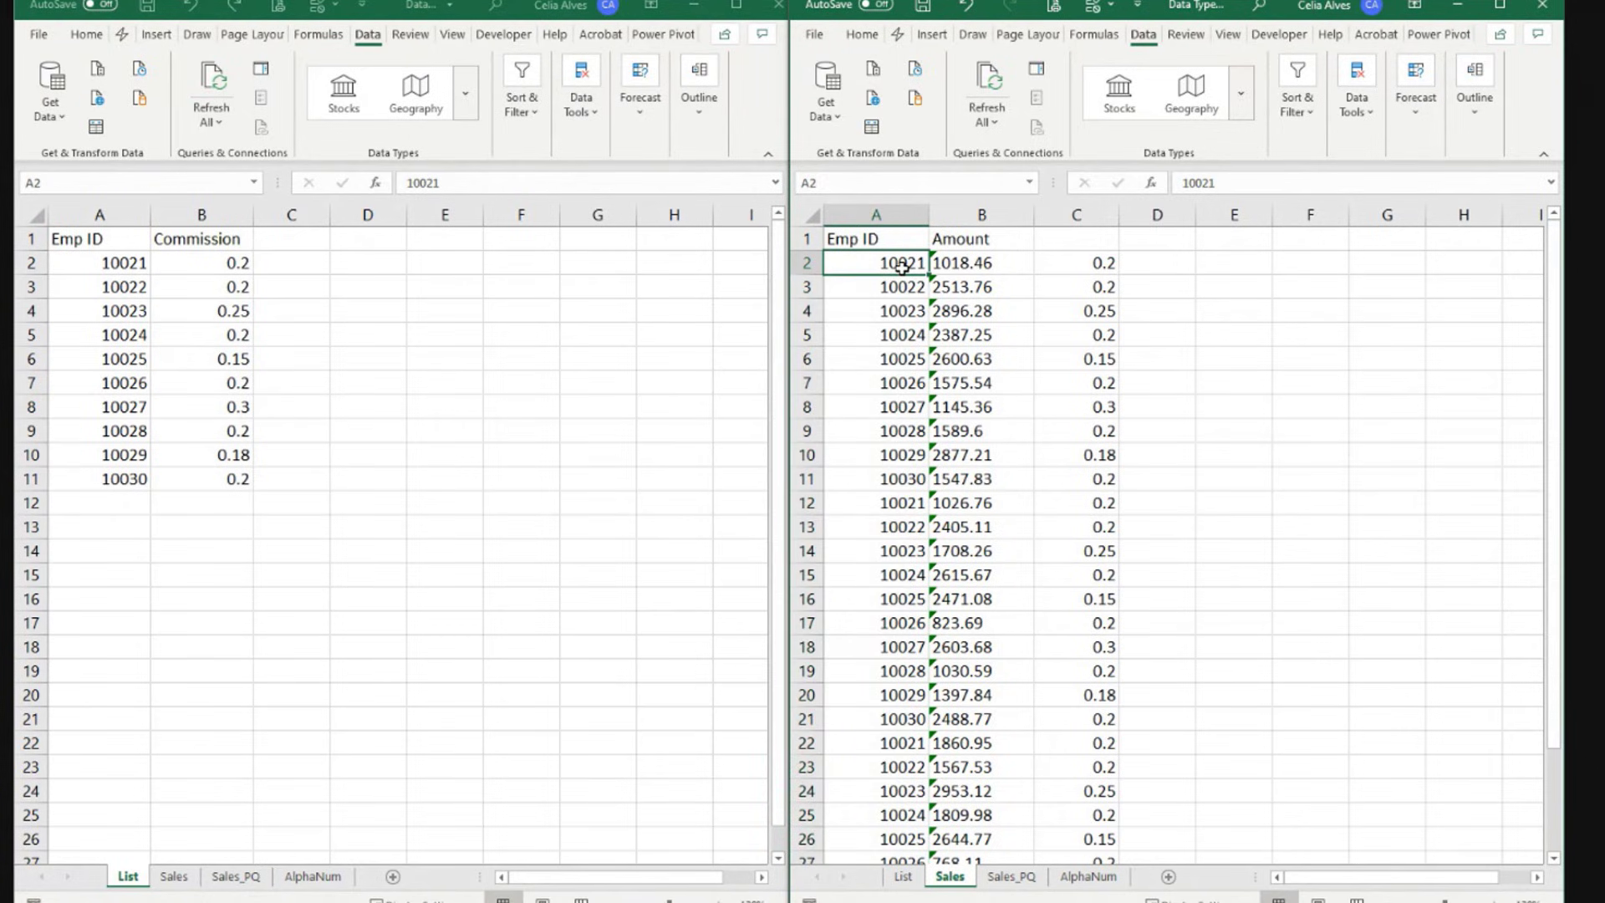
{"action": "left_click", "coordinate": [127, 268]}
{"action": "key", "text": "ctrl+shift+Down"}
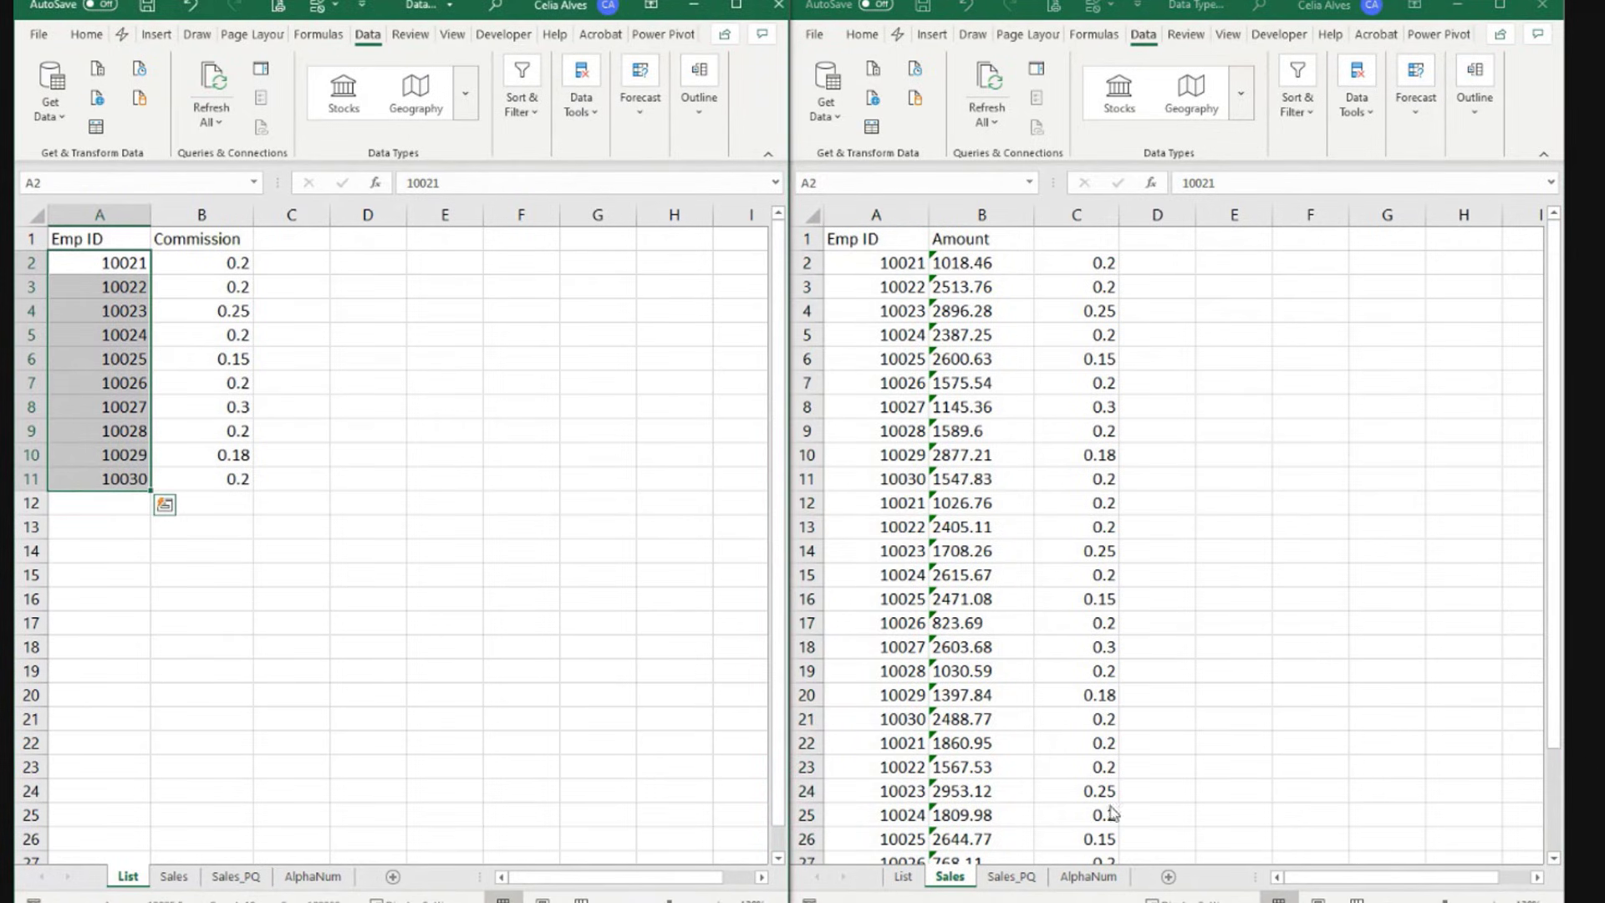